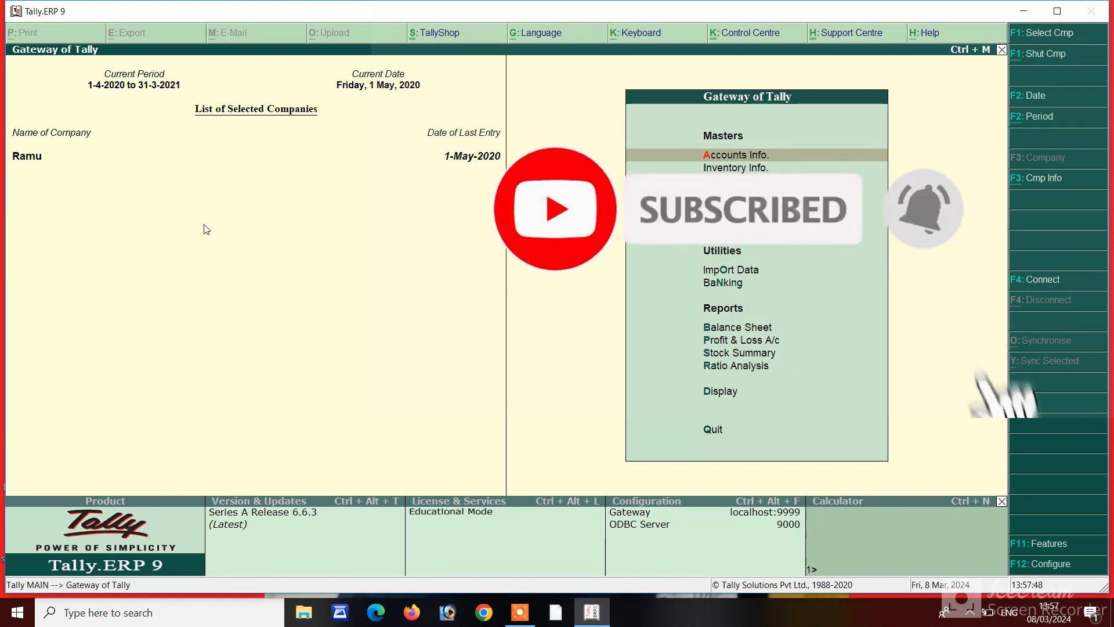
Open the currently loaded company for alteration and delete it, confirming the deletion.
key(alt+F3)
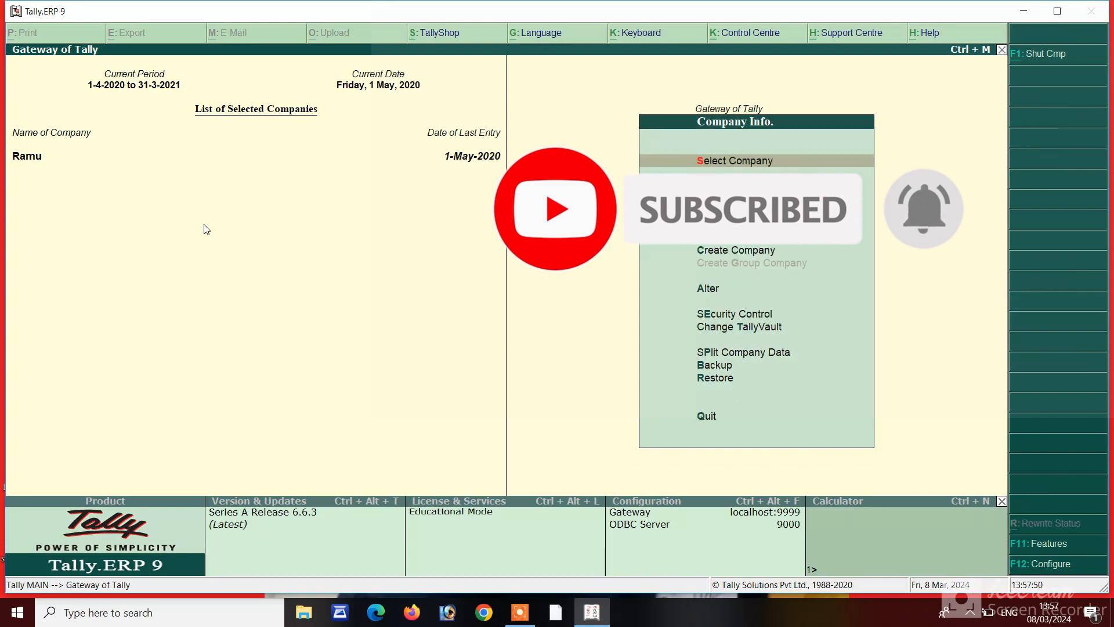
key(Down)
key(Down)
key(Down)
key(Down)
key(Down)
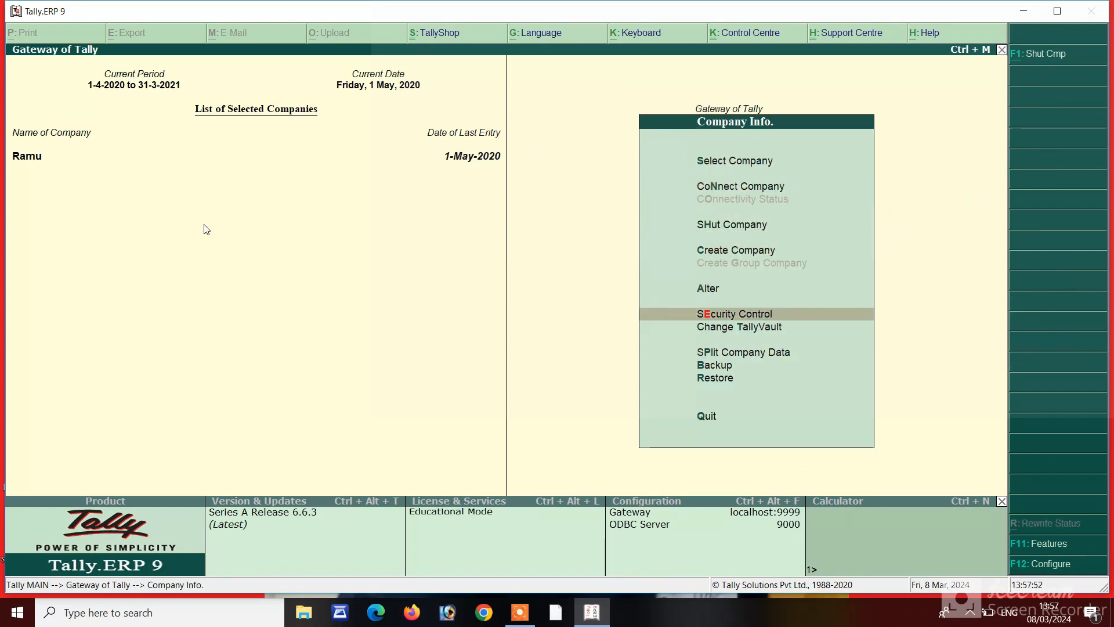
key(Up)
key(Return)
key(Return)
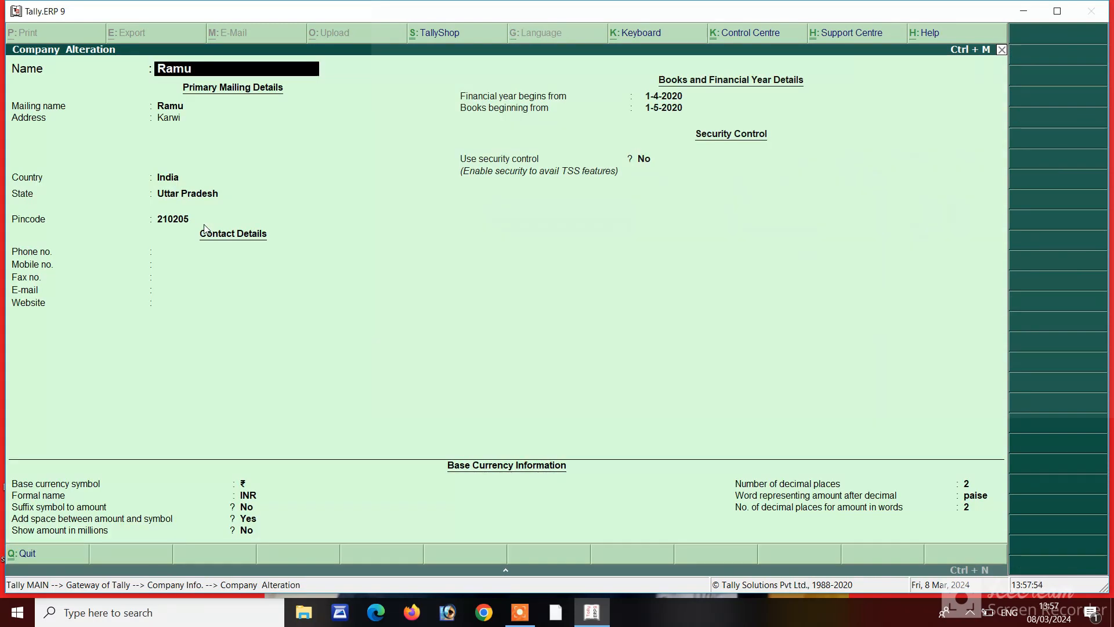
key(alt+d)
key(y)
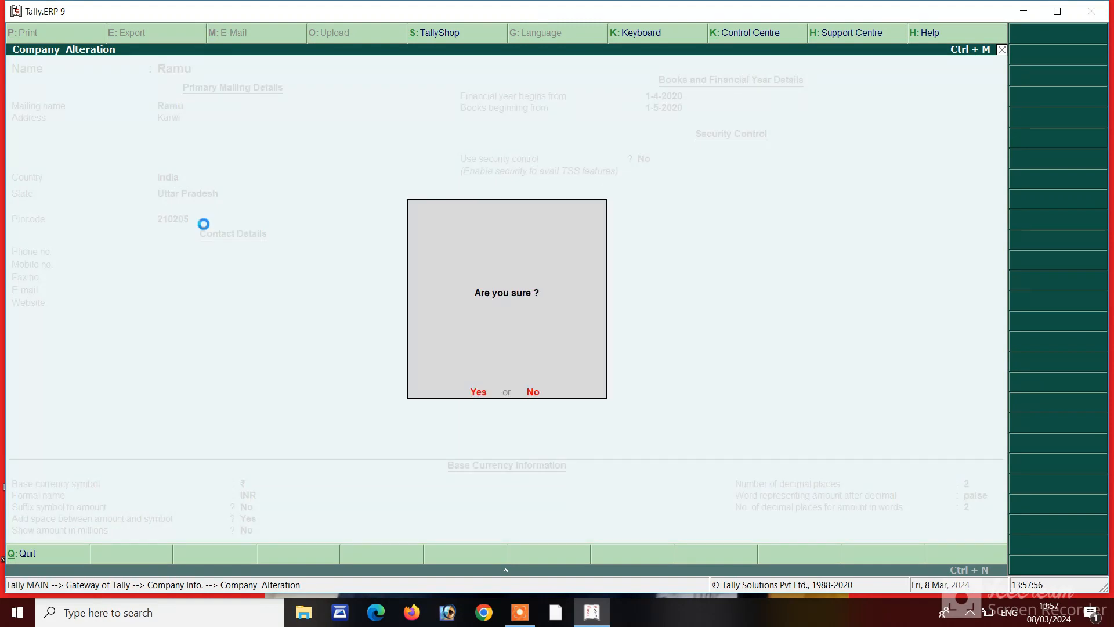
key(y)
Start a new company named Mics Computer with the same mailing name, country India and state Uttar Pradesh.
key(c)
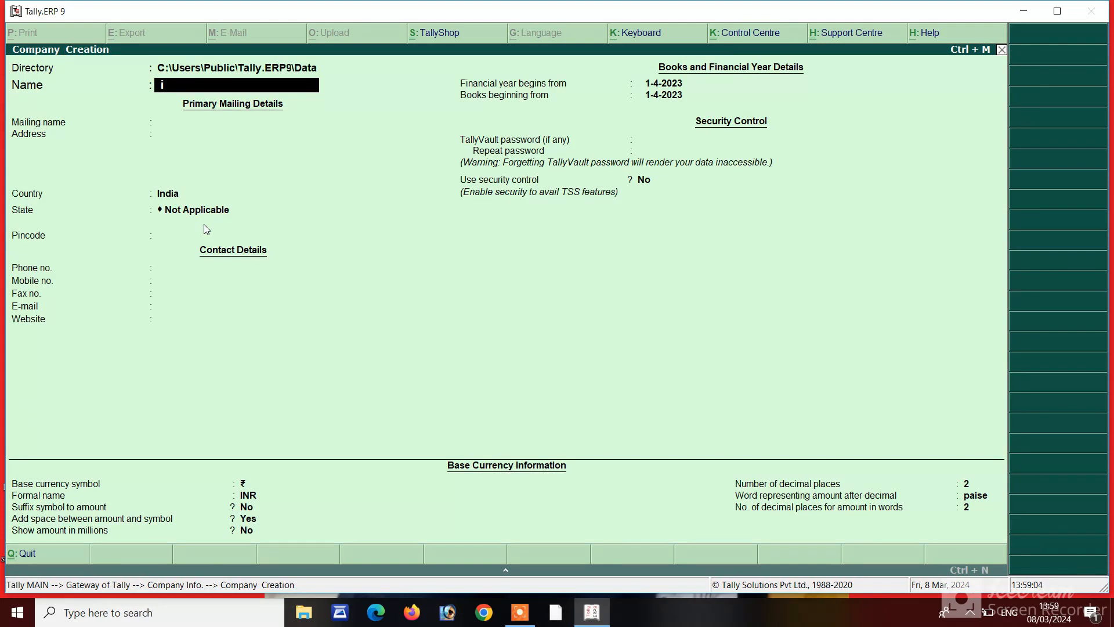
text(Mics Computer)
key(Return)
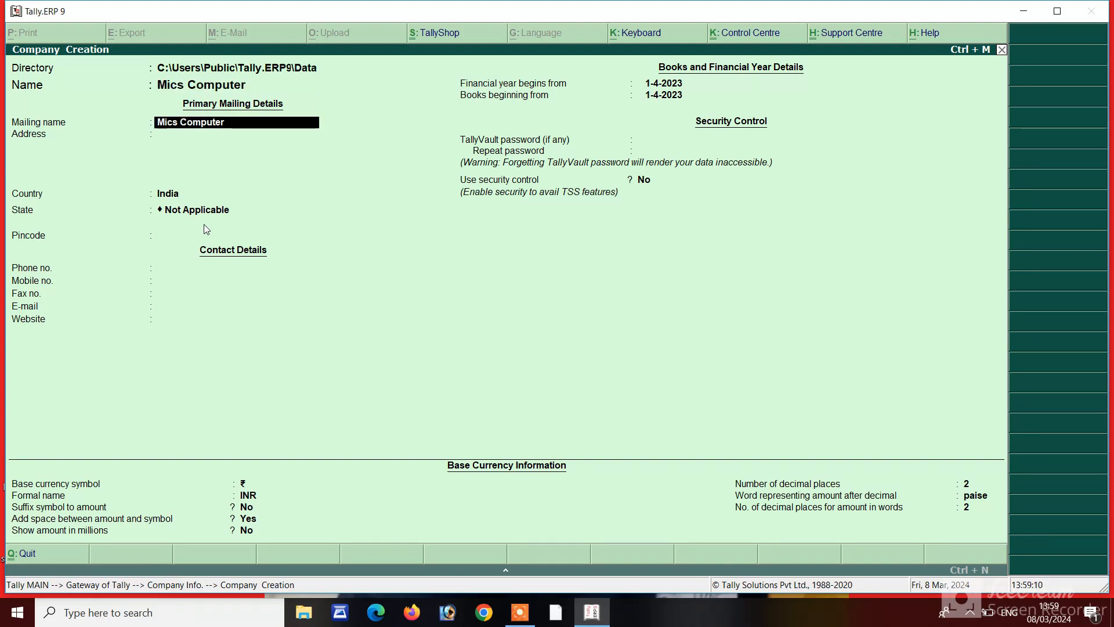
key(Return)
key(Return)
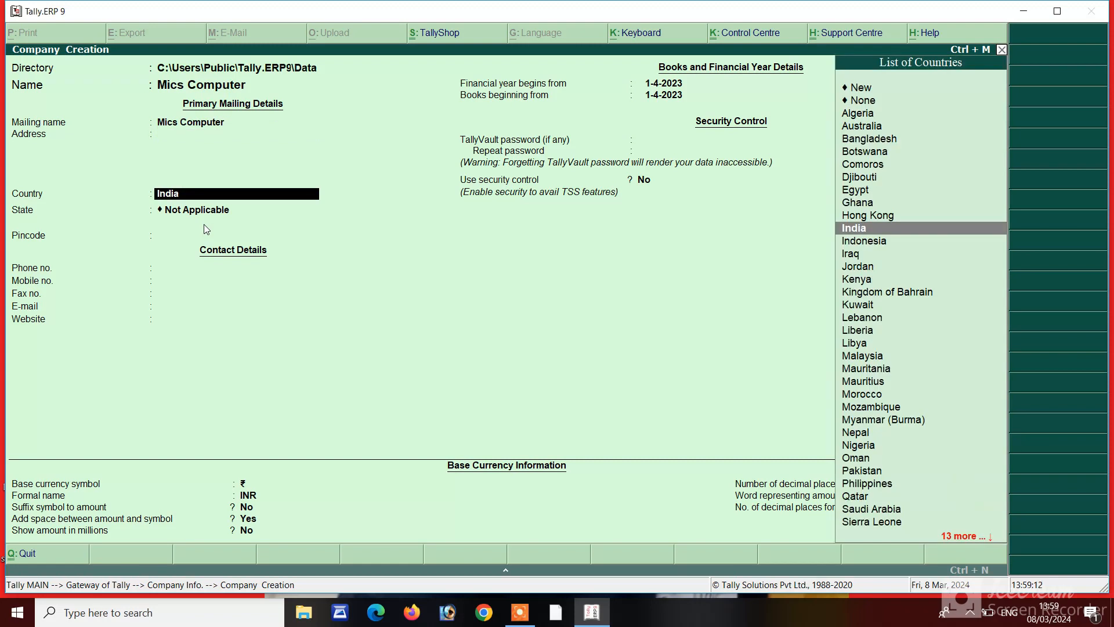
key(Return)
text(U)
key(Down)
key(Return)
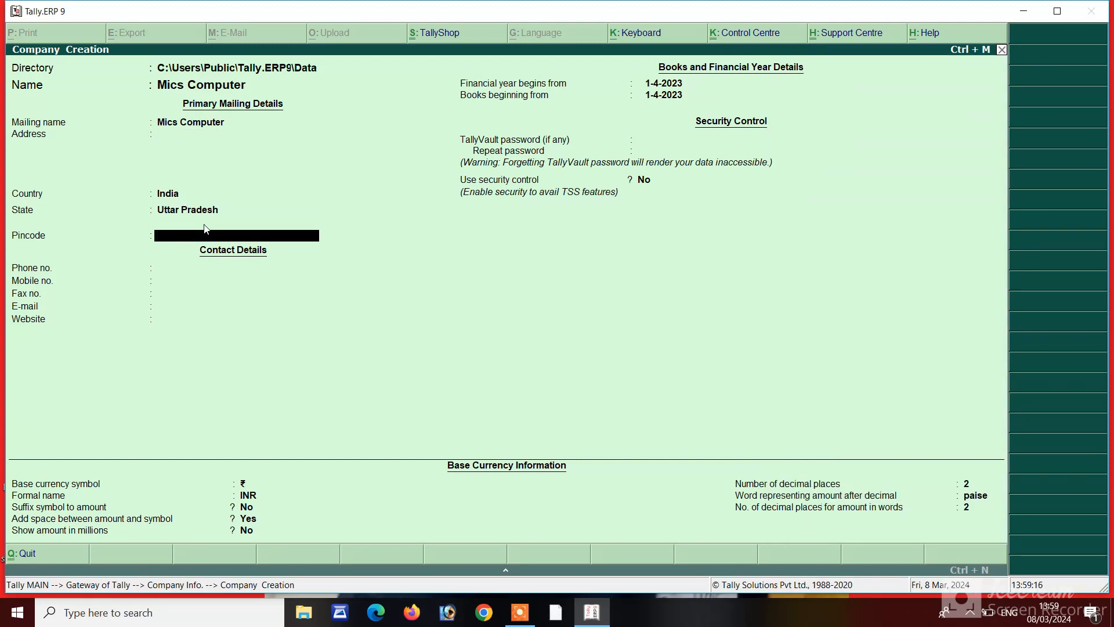
Keep the remaining company defaults, with financial year and books beginning 1-4-2023, save the company and return to the Gateway of Tally.
key(Return)
key(Return)
key(Return)
key(Return)
key(Return)
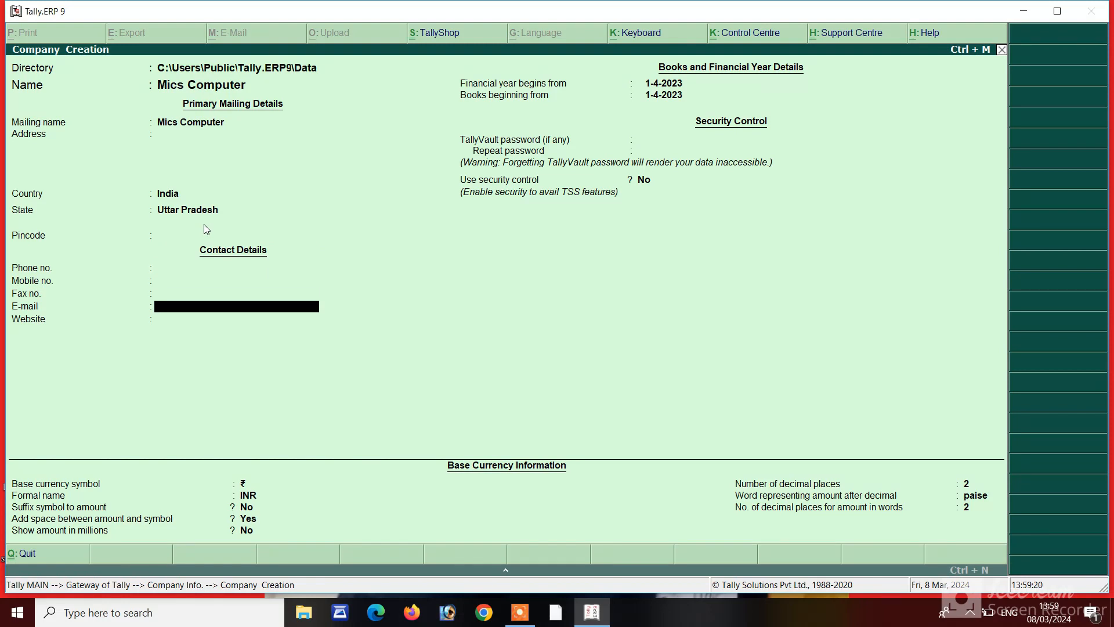
key(Return)
key(Return)
key(Return)
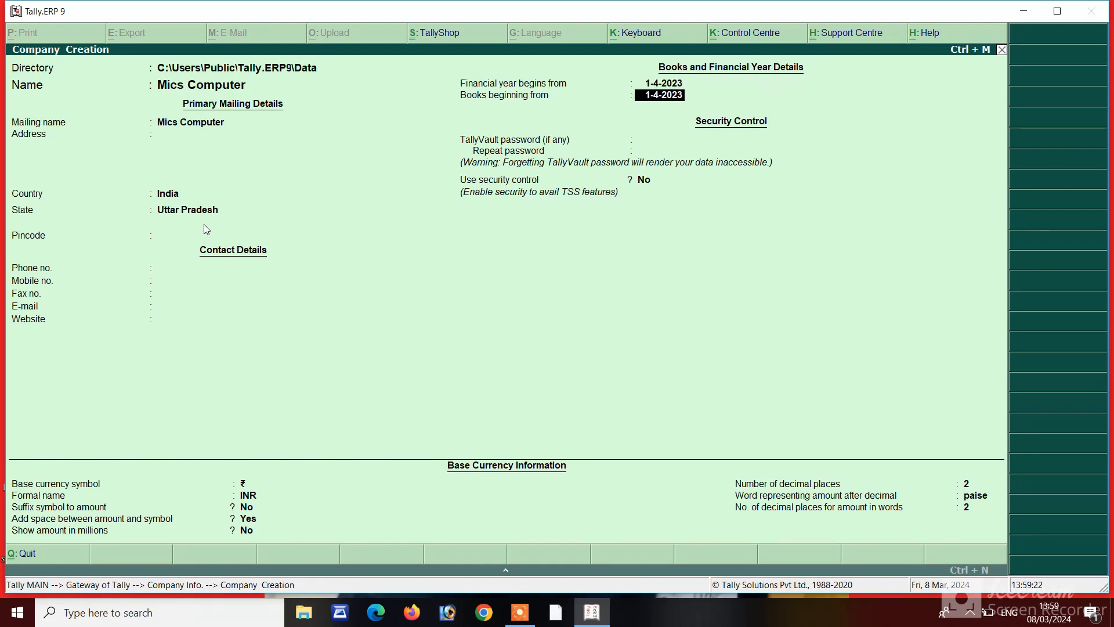
key(Return)
key(Return)
key(Return)
key(Return)
key(Return)
key(Return)
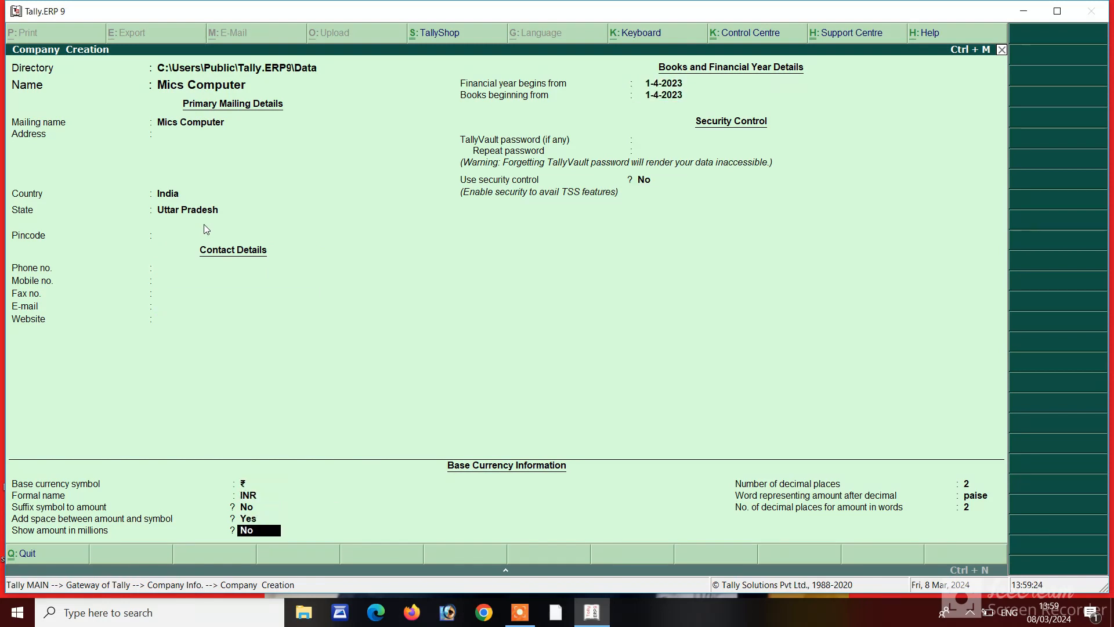
key(Return)
key(Return)
key(Return)
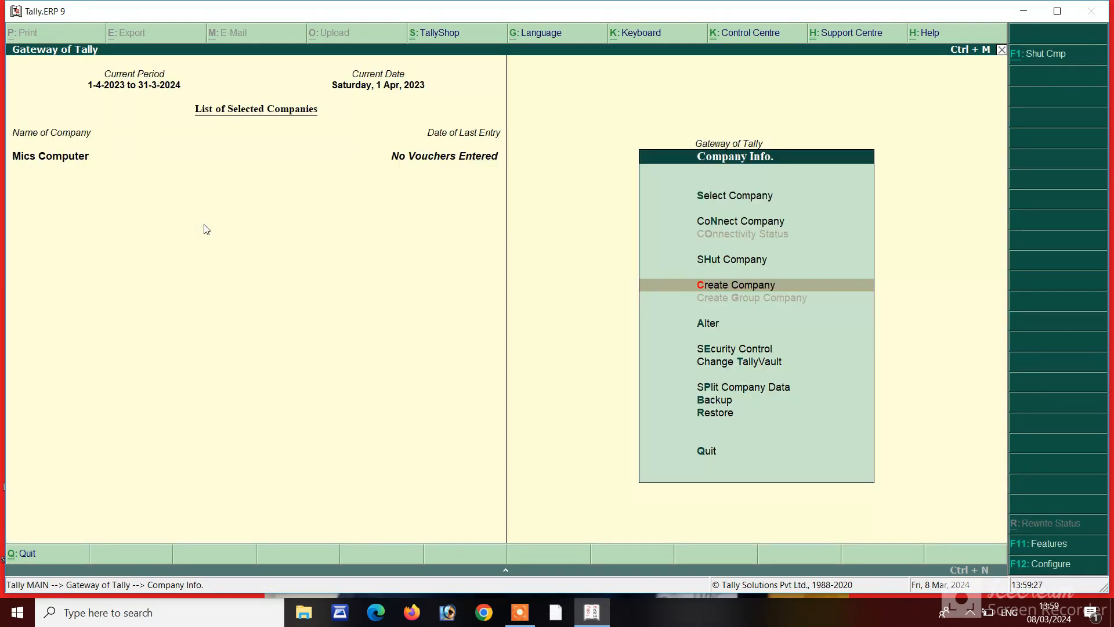
key(Escape)
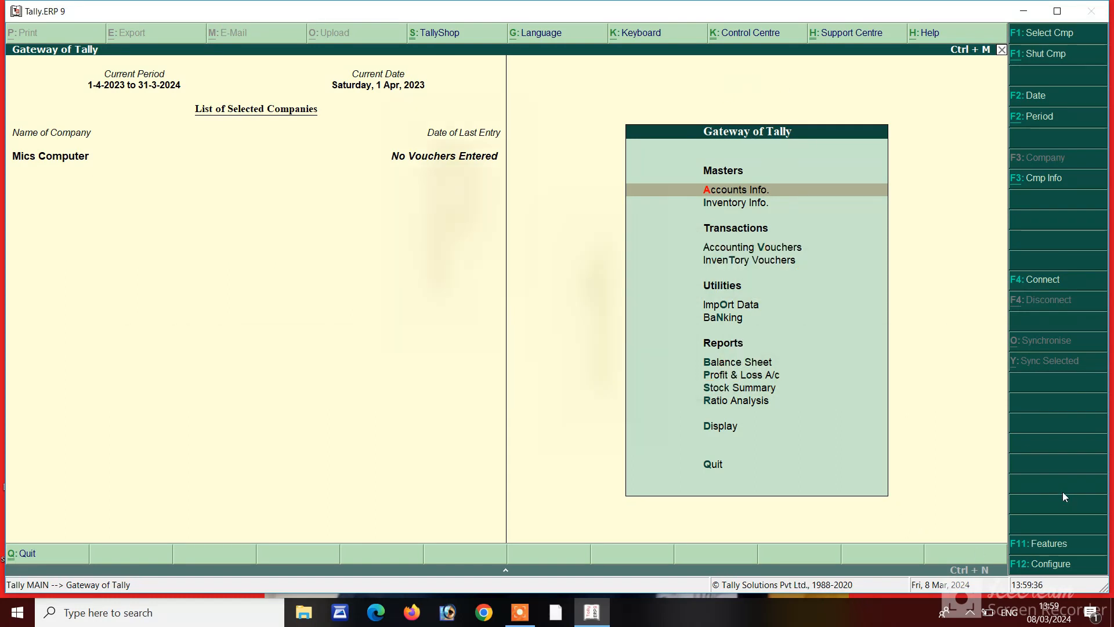
In the company's accounting features, set Activate interest calculation and Use advanced parameters to Yes.
click(1061, 543)
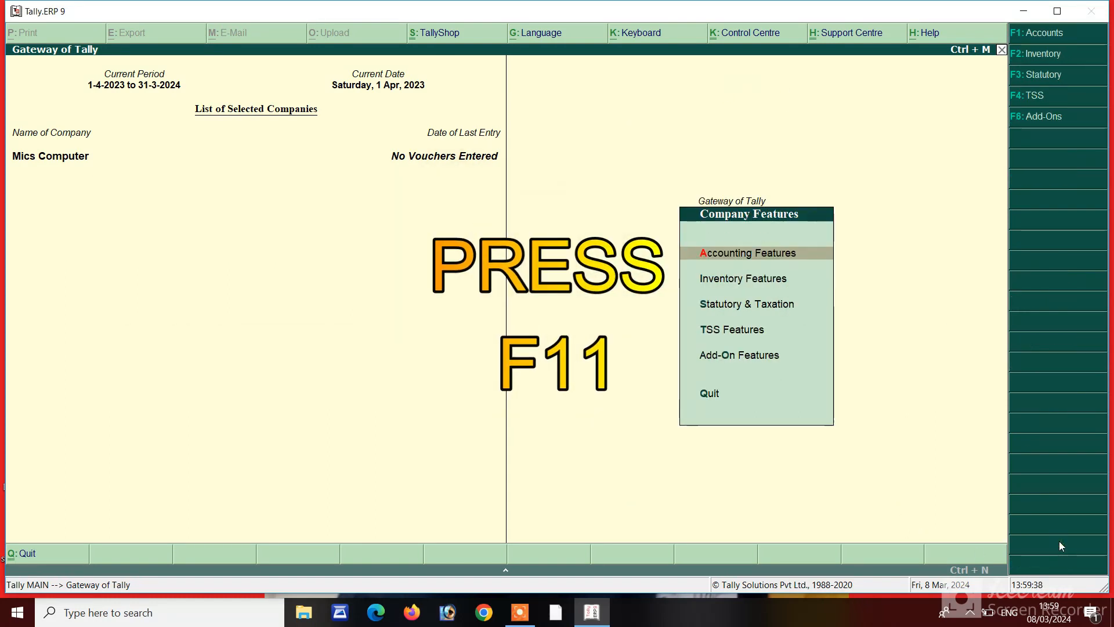
key(Return)
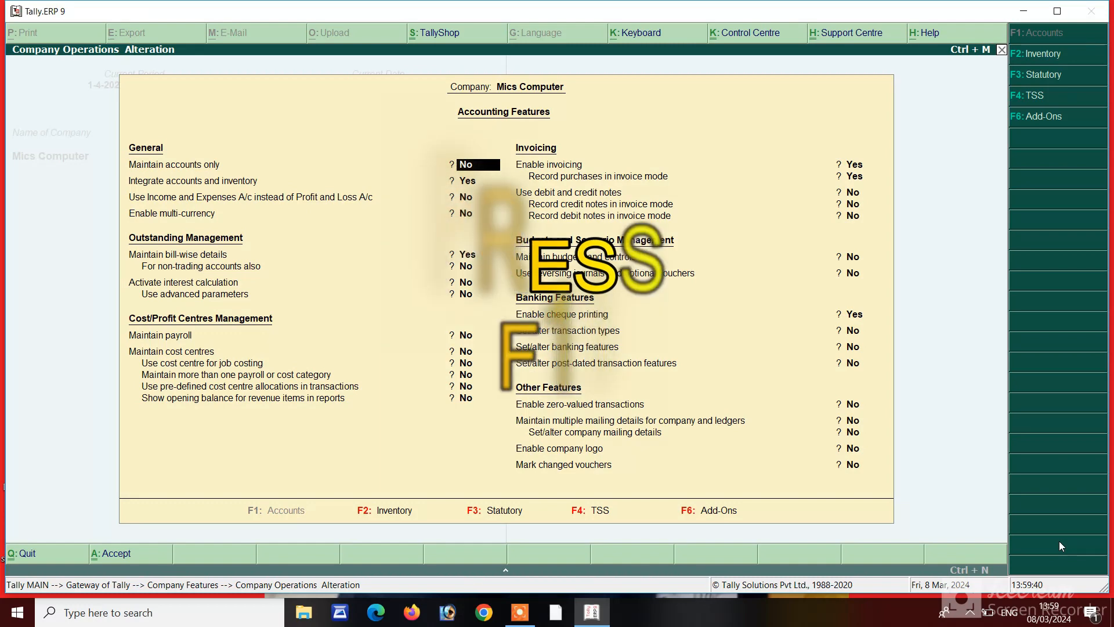
key(Return)
key(Return)
key(Return)
key(Return)
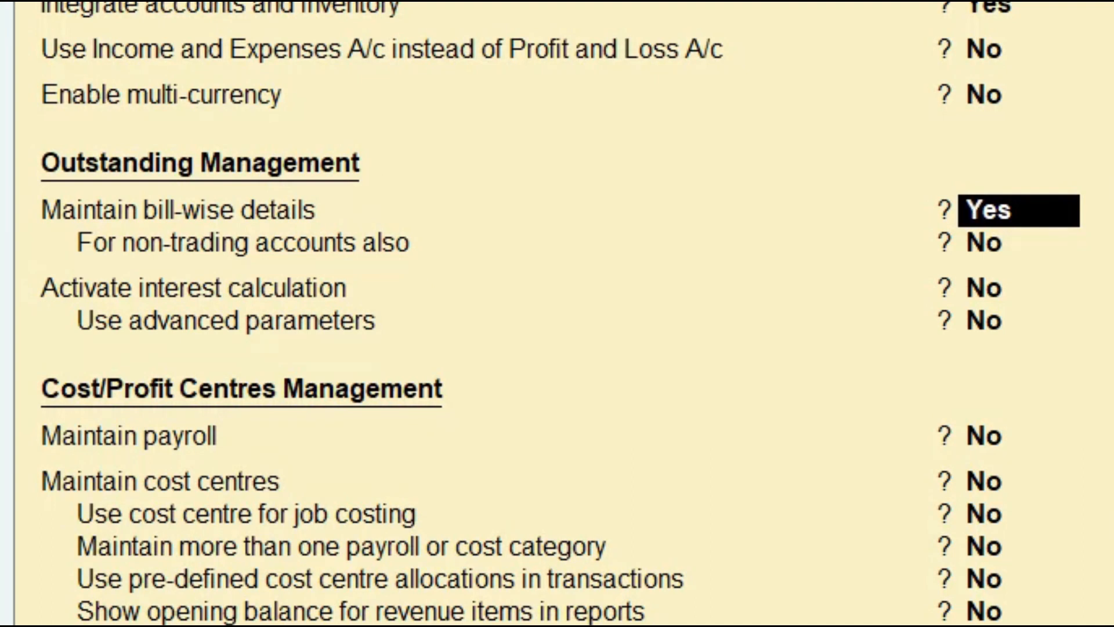
key(Return)
key(Return)
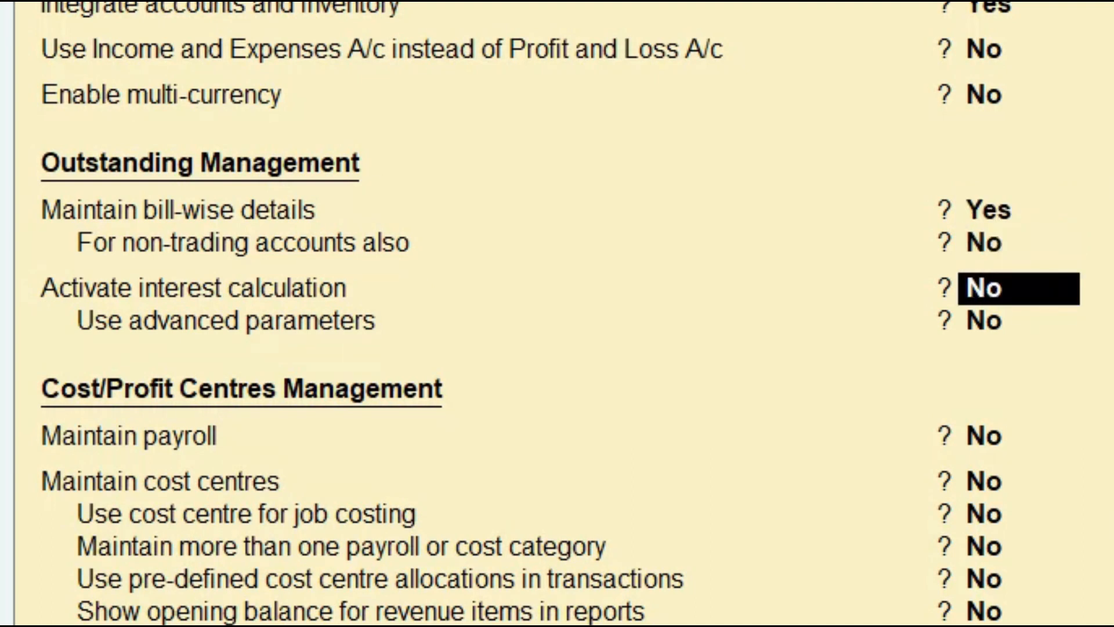
text(y)
key(Return)
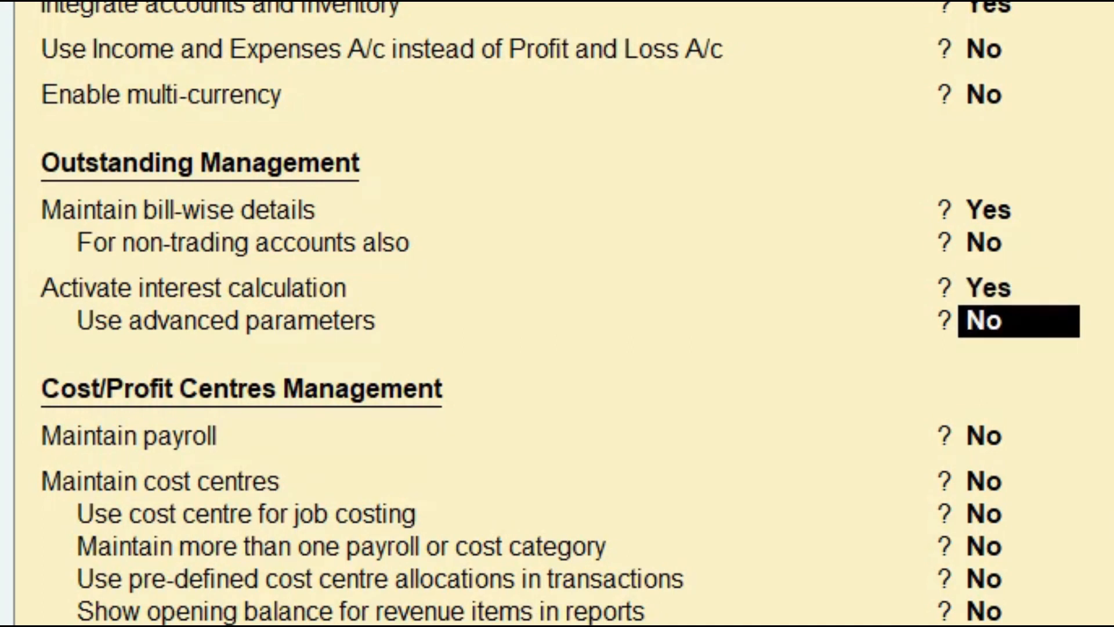
text(y)
key(Return)
Set Maintain budgets and controls to Yes, save the accounting features and return to the Gateway of Tally.
key(Return)
key(Return)
key(Return)
key(Return)
key(Return)
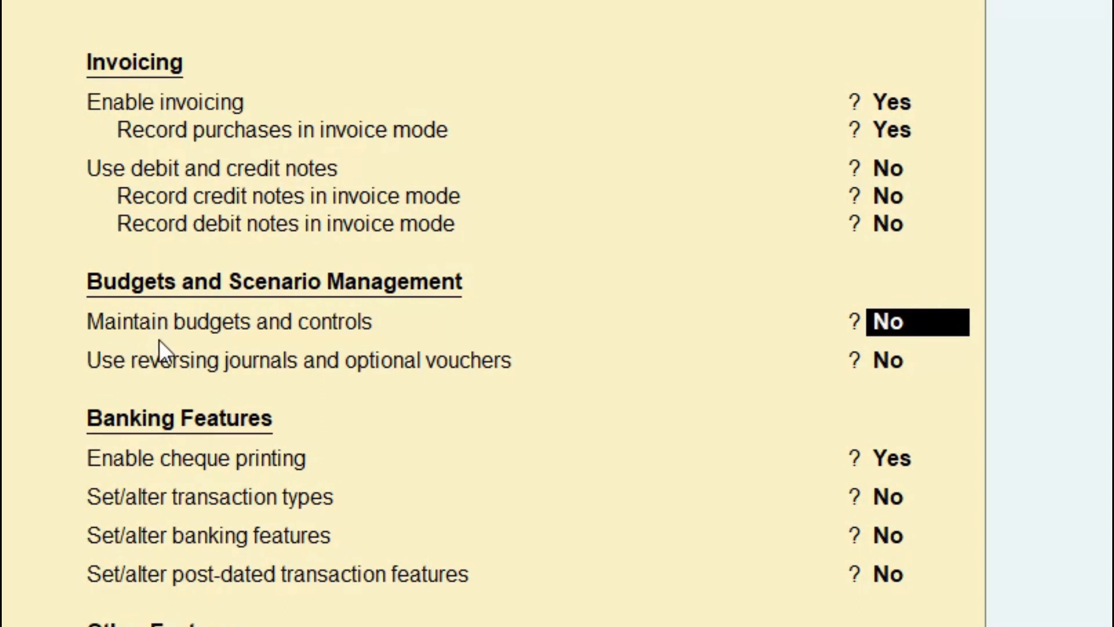
text(y)
key(Return)
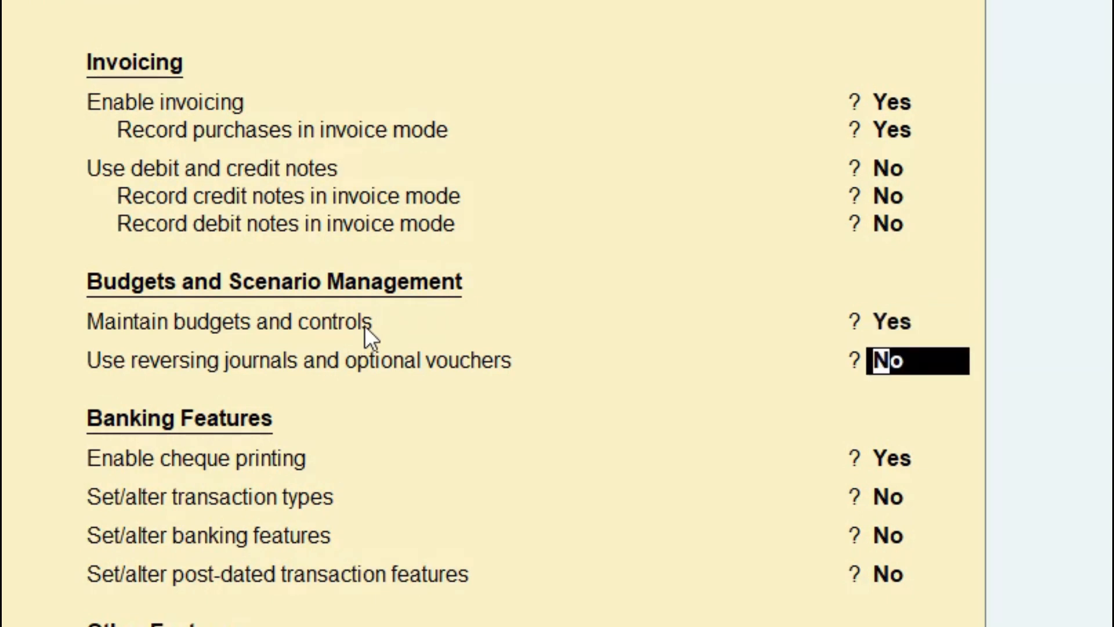
key(ctrl+a)
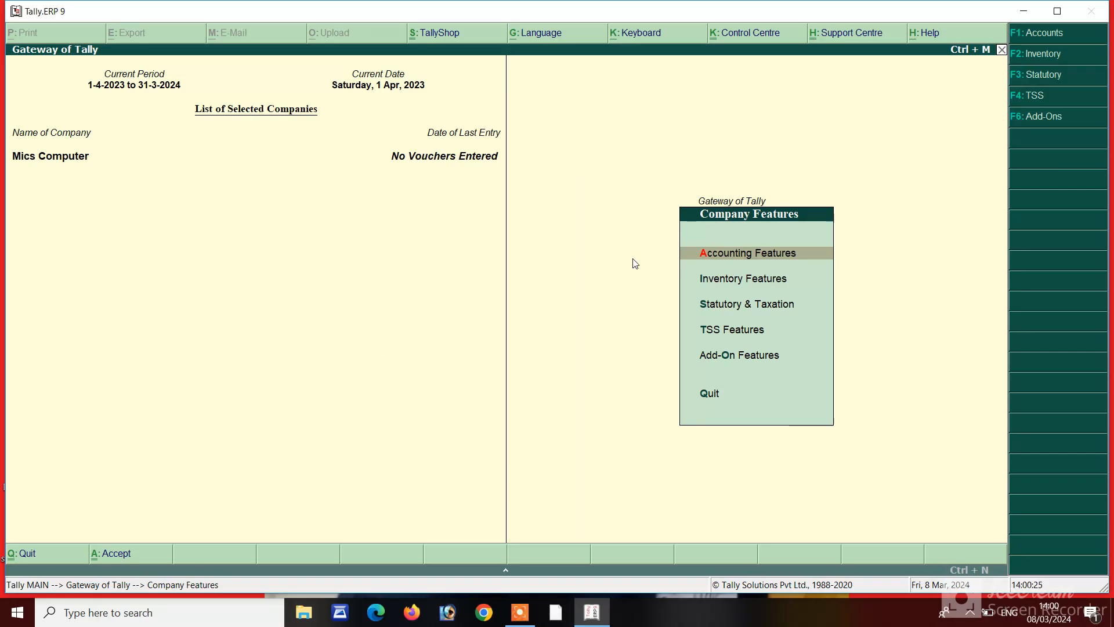
key(Escape)
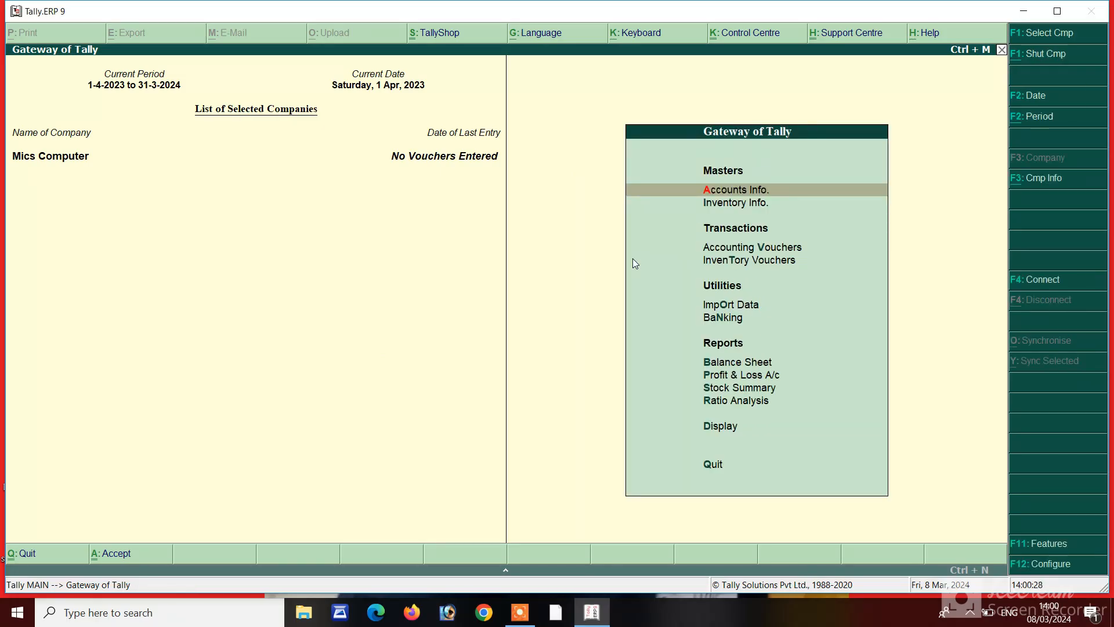
Create and save a single ledger named Mics under Capital Account.
key(Return)
key(l)
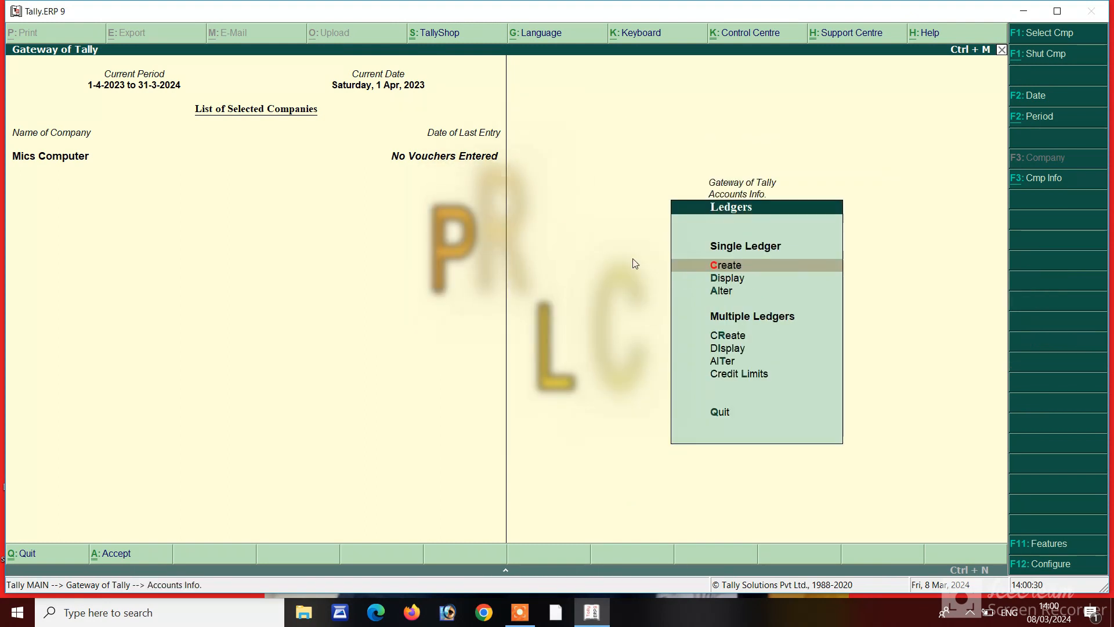
key(c)
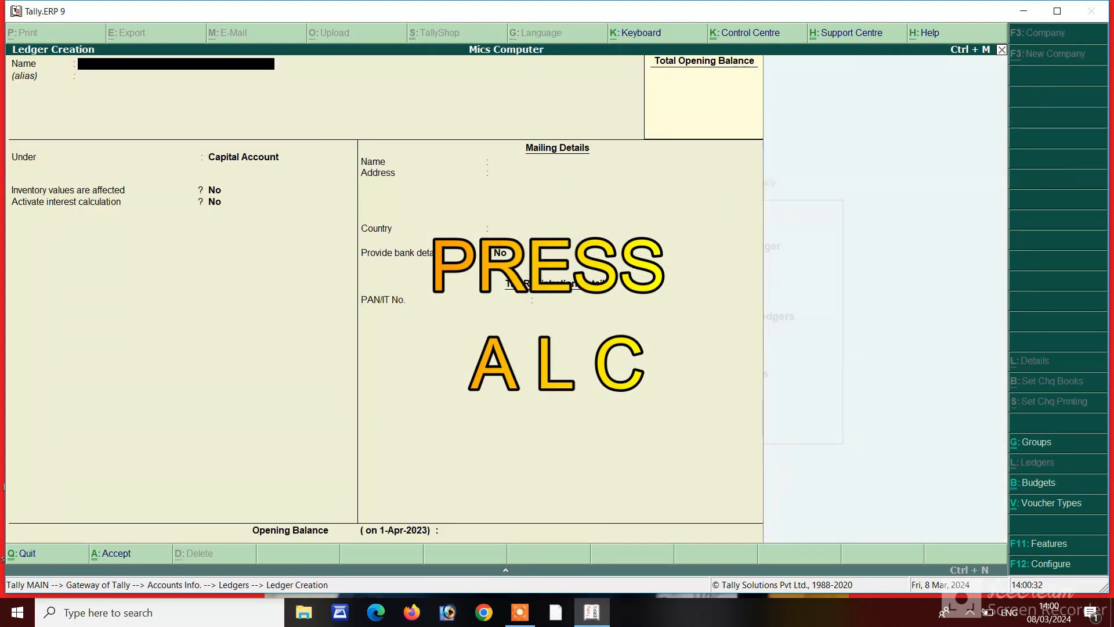
text(Mics)
key(Return)
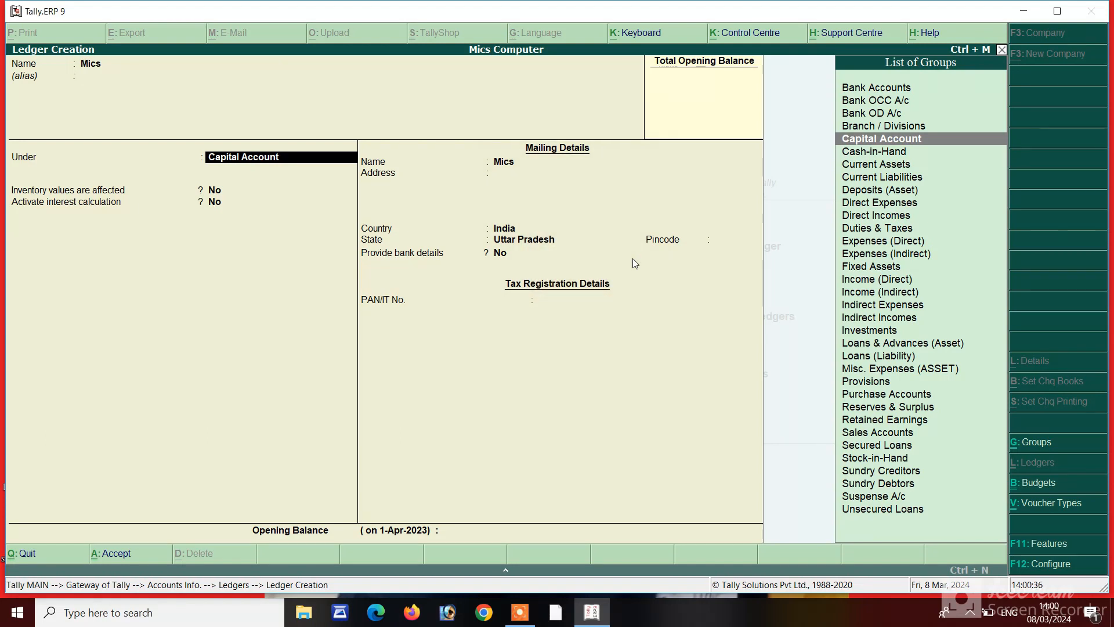
key(ctrl+a)
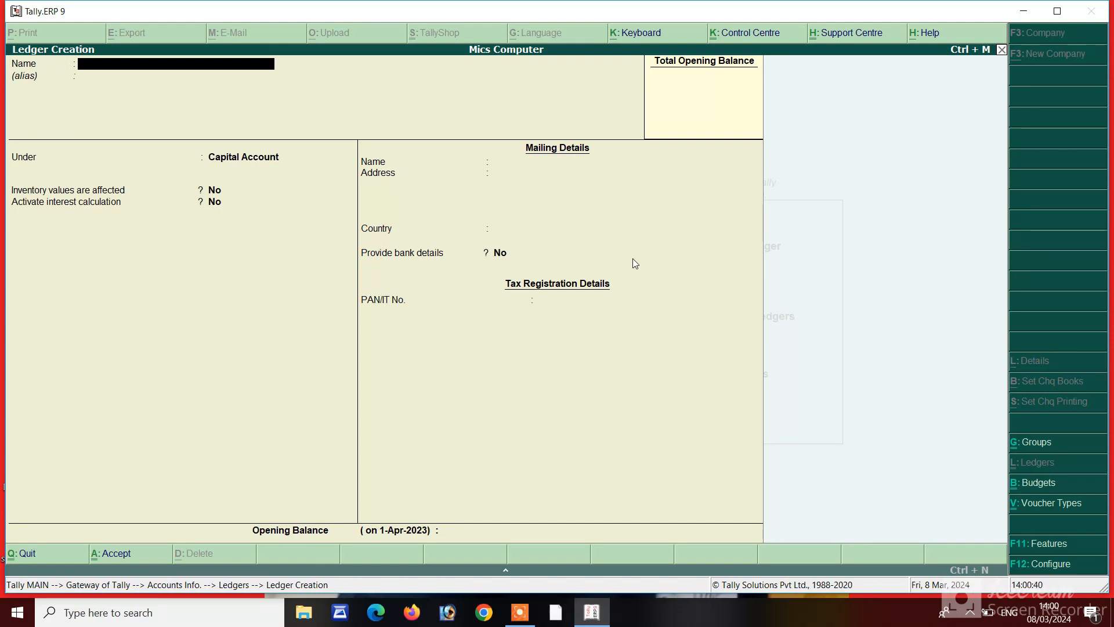
Start another ledger named Abc Ccomputer and place it under Sundry Debtors.
text(Abc Ccomputer)
key(Return)
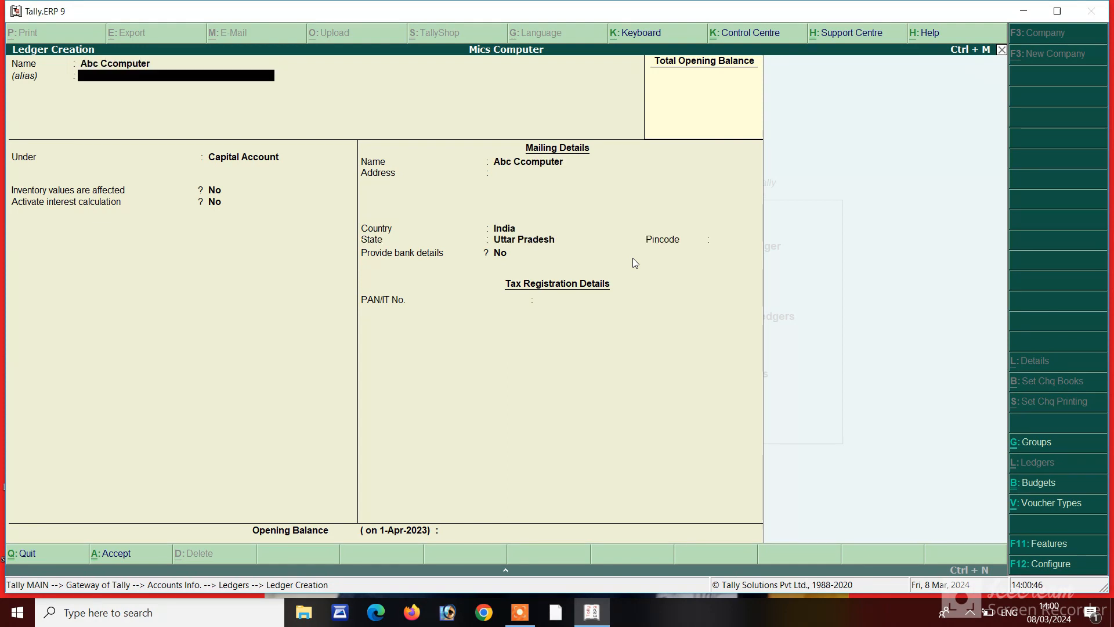
text(S)
key(Up)
key(Up)
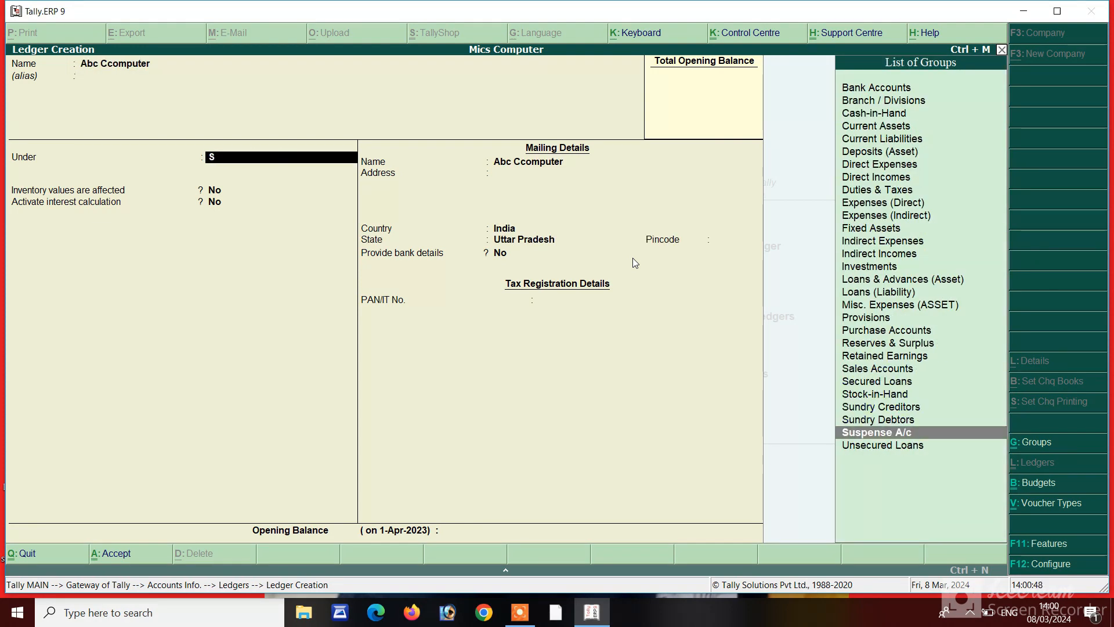
key(Return)
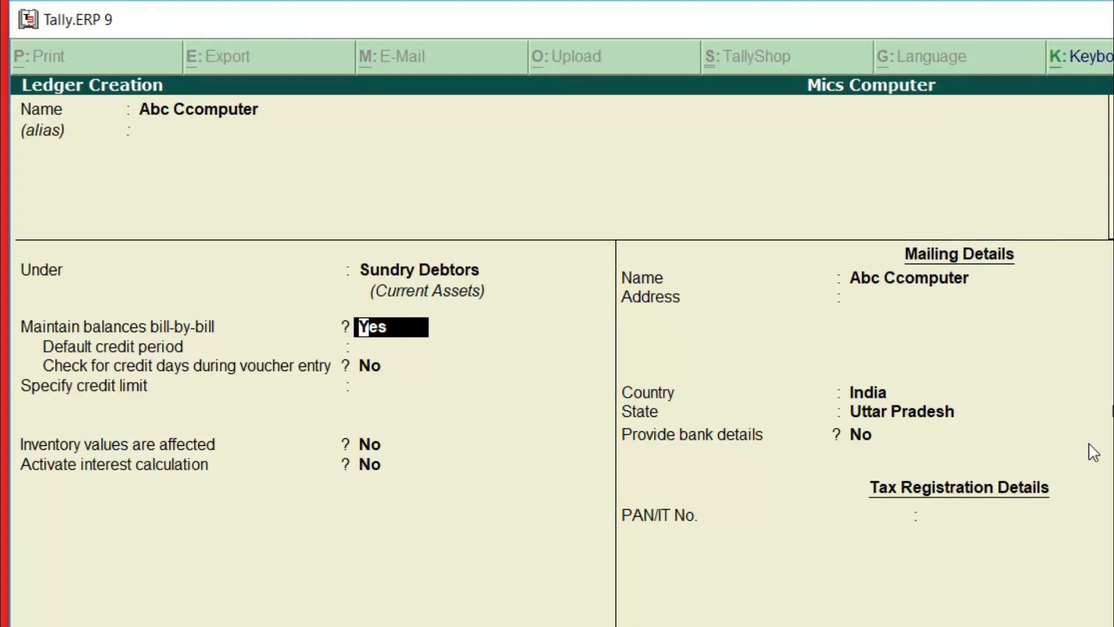
Maintain the ledger's balances bill-by-bill with a default credit period of 30 days and no credit limit.
key(Return)
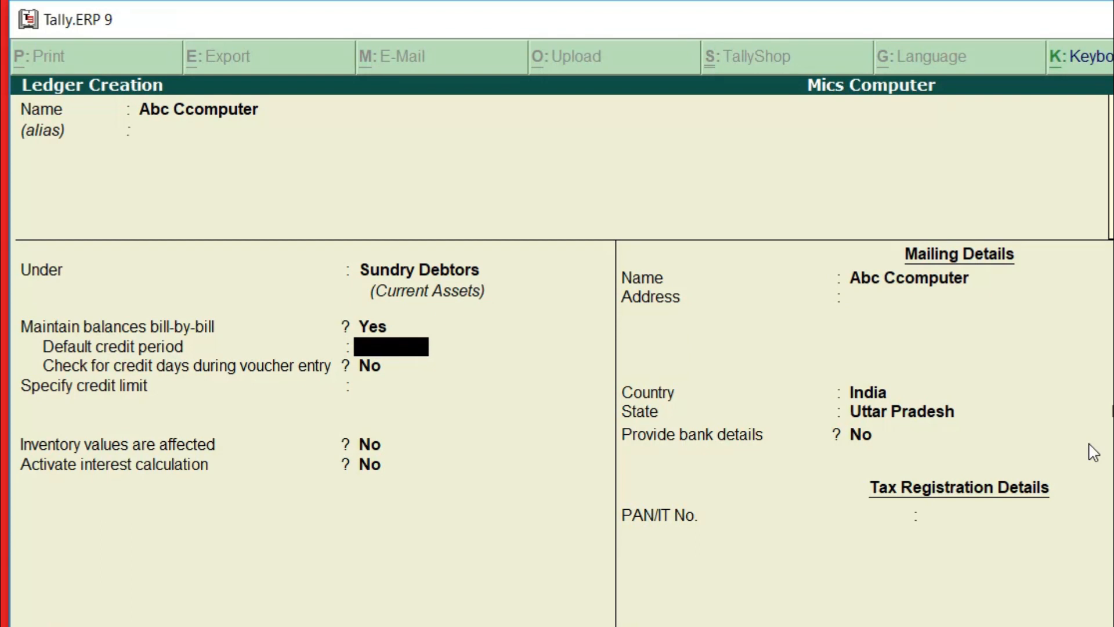
text(30)
key(Return)
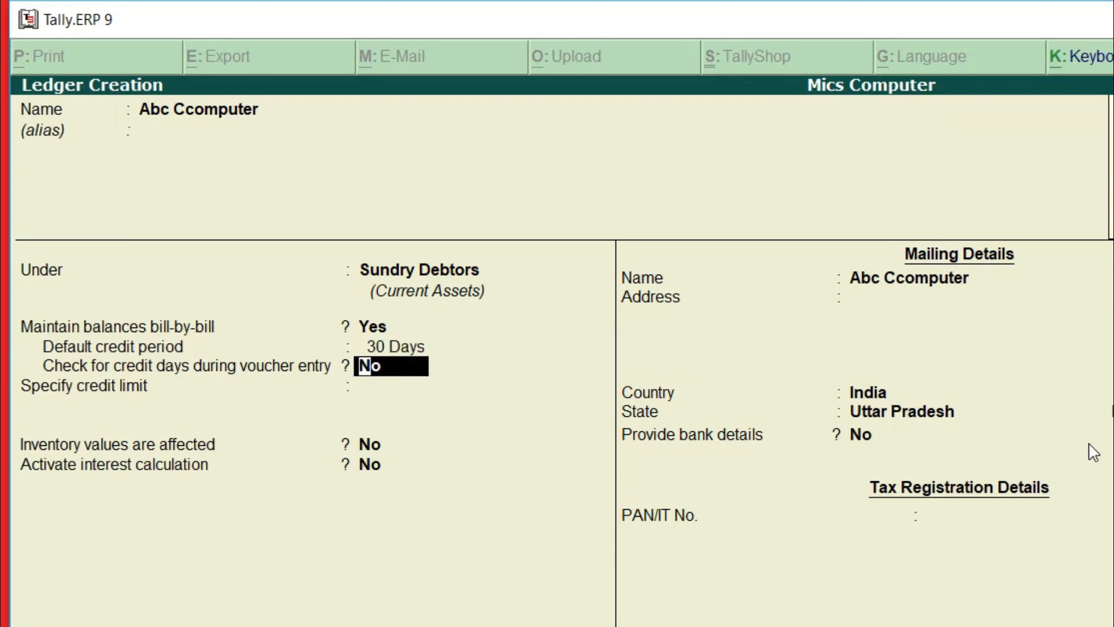
key(Return)
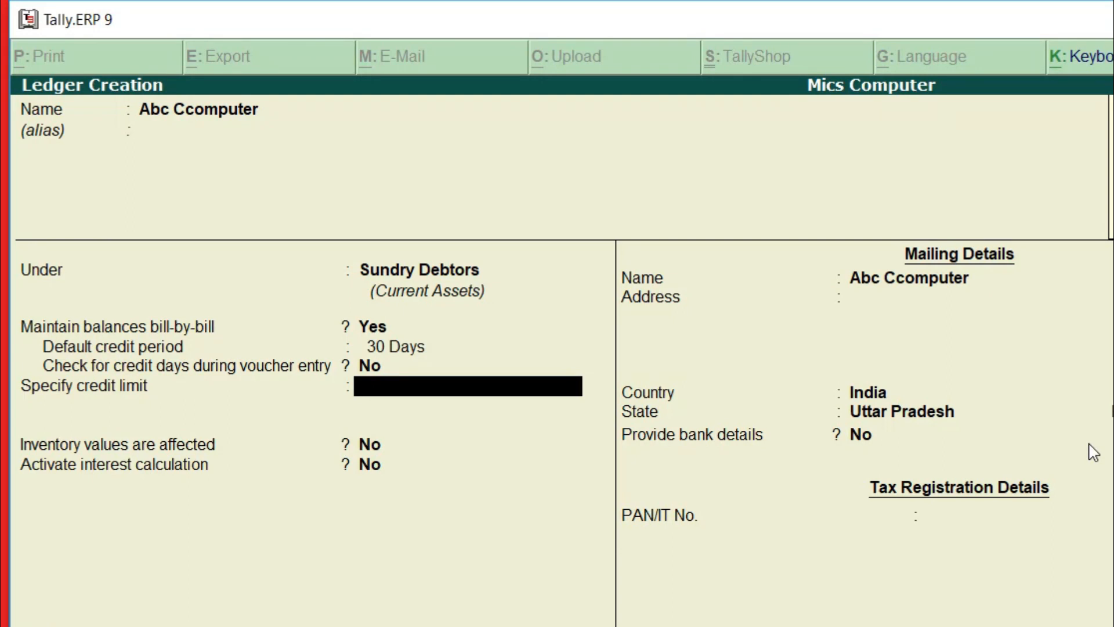
key(Return)
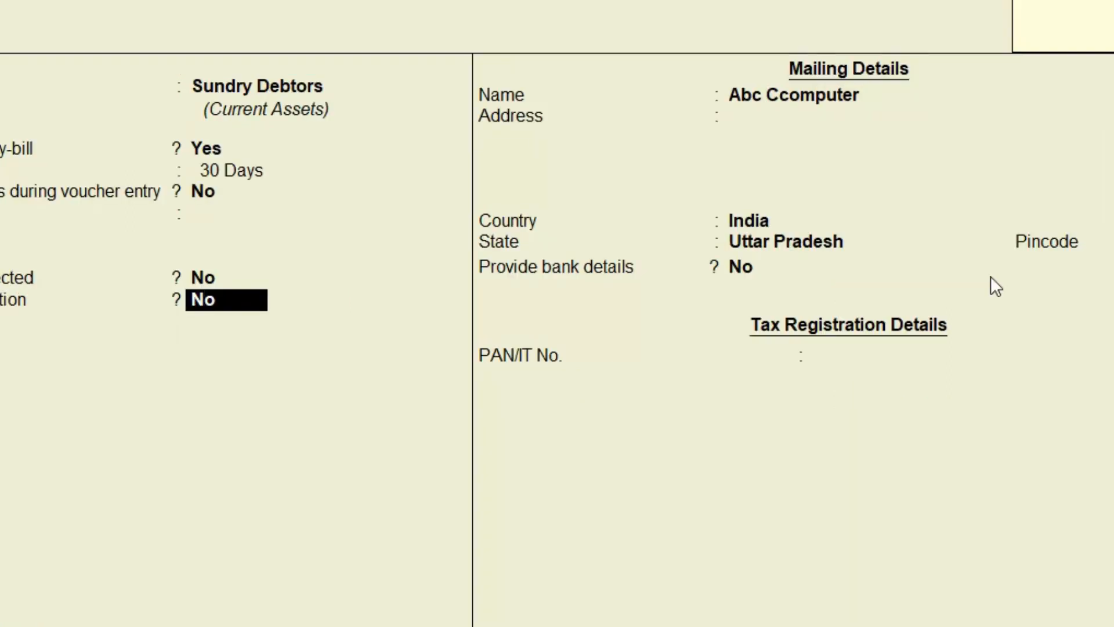
Activate interest calculation transaction-by-transaction, without overriding parameters per transaction or including the transaction date for amounts added or deducted.
text(y)
key(Return)
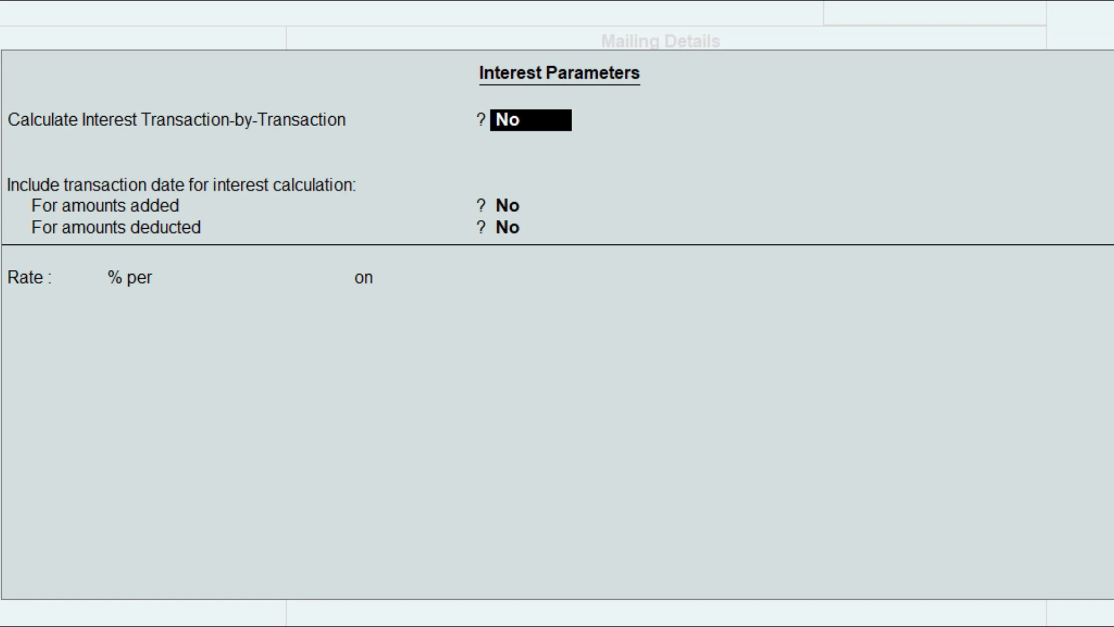
text(y)
key(Return)
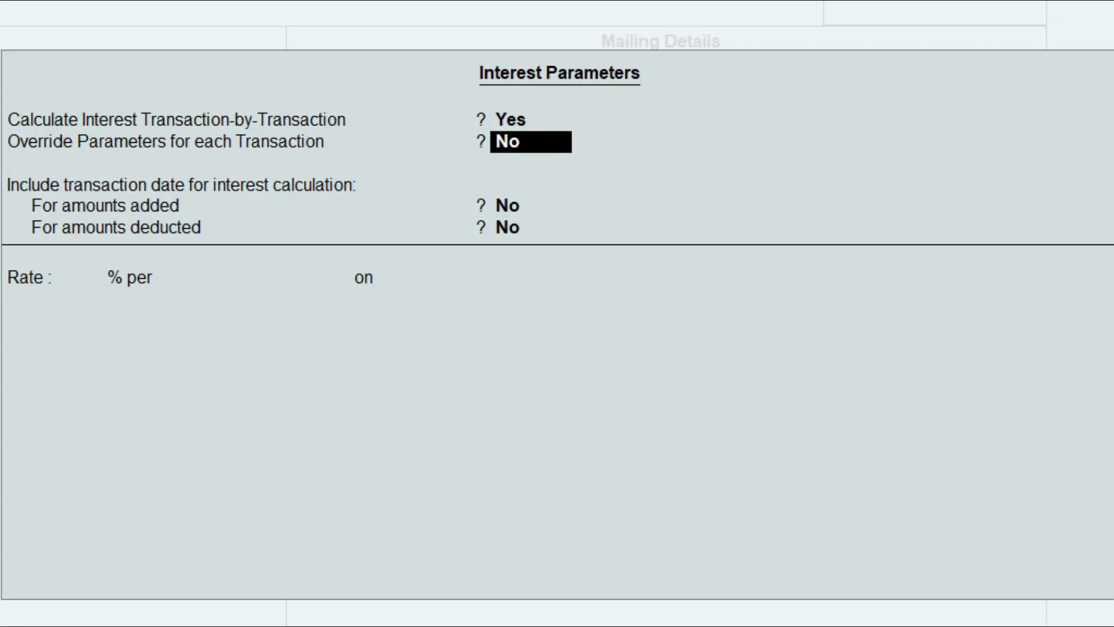
key(Return)
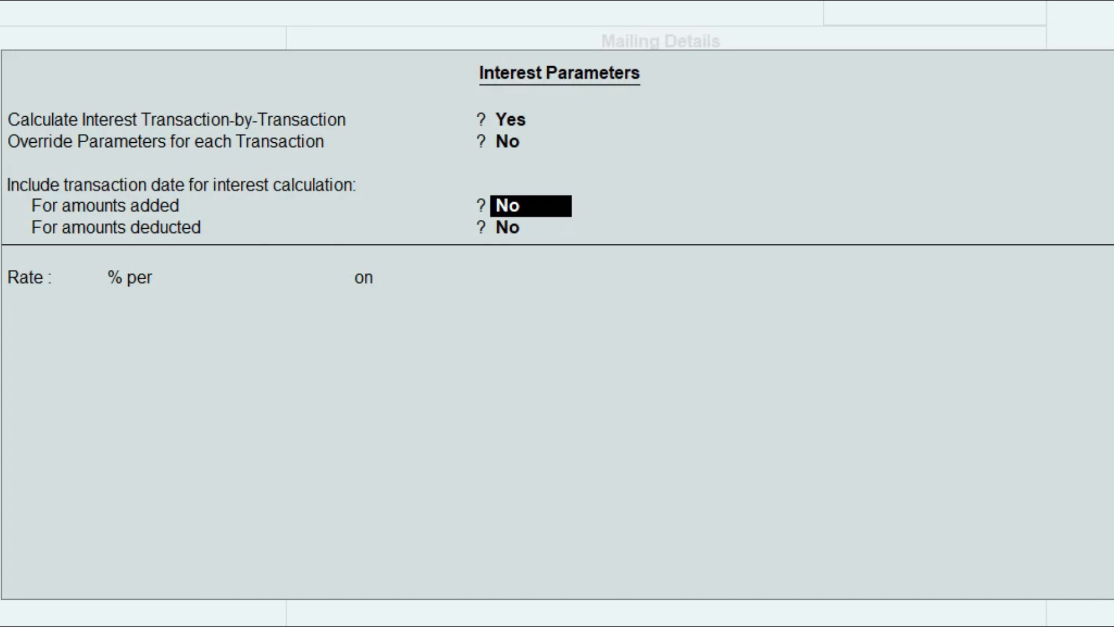
key(Return)
key(Return)
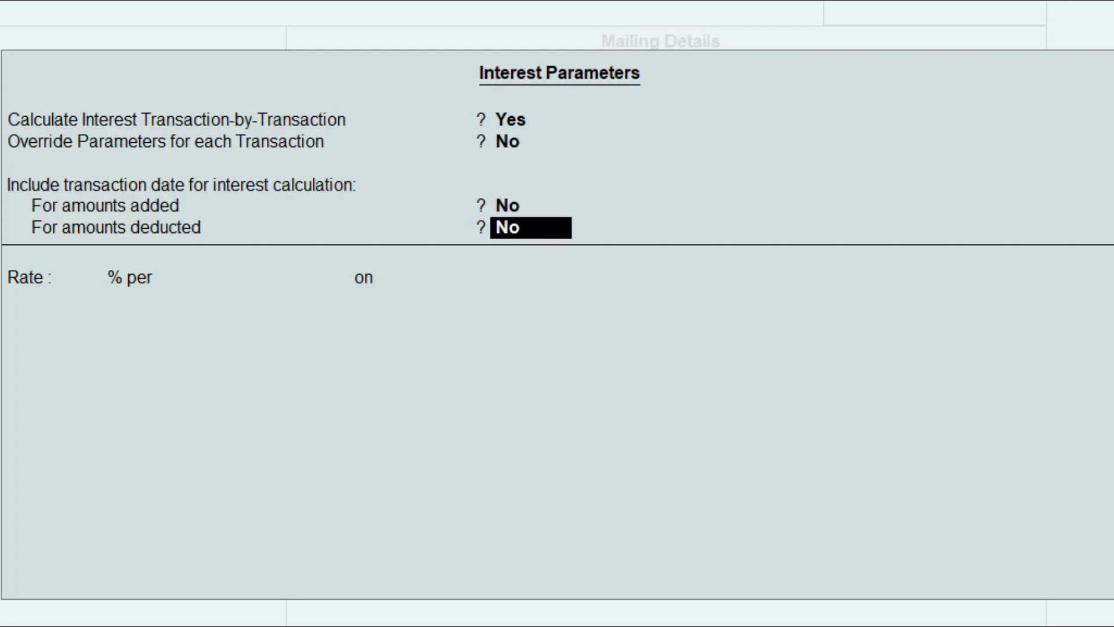
Set the interest rate to 15% per 365-Day Year on Debit Balances Only.
text(1)
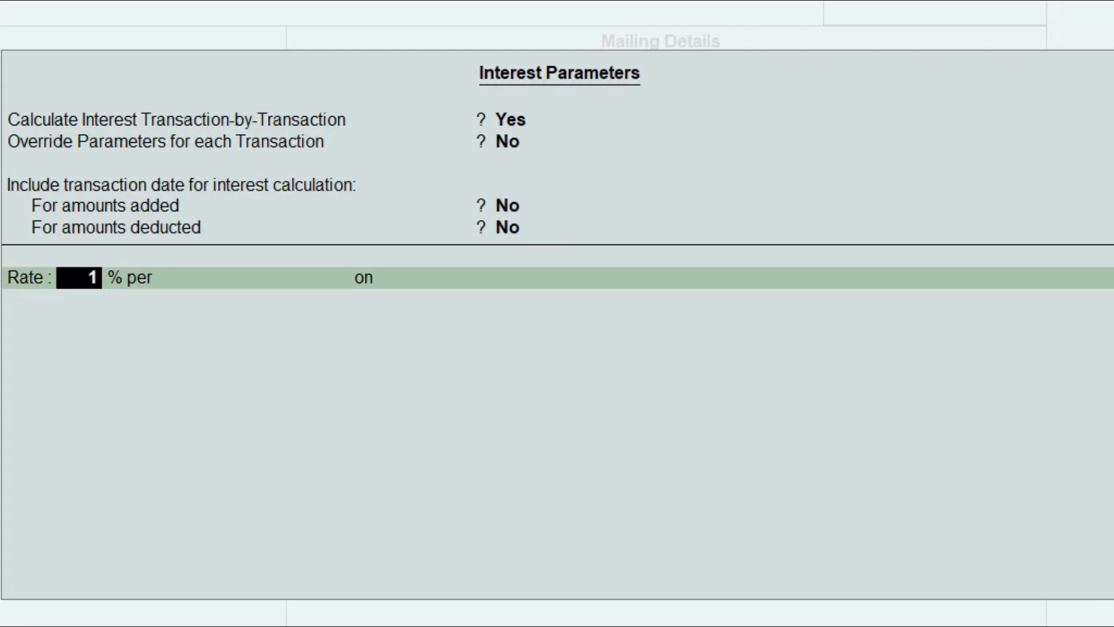
text(5)
key(Return)
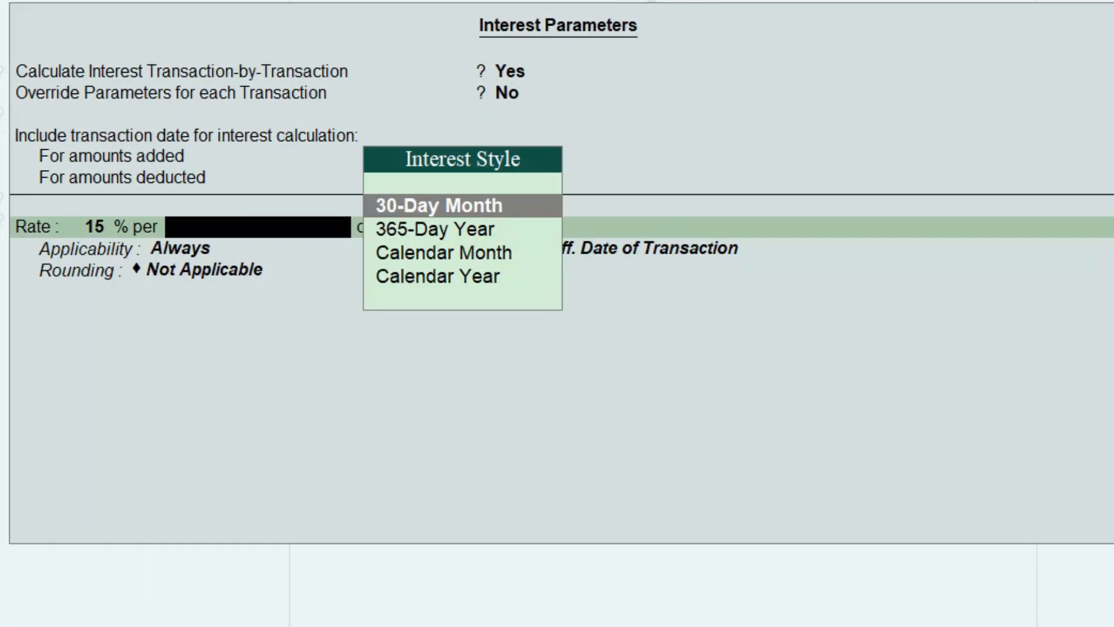
key(Down)
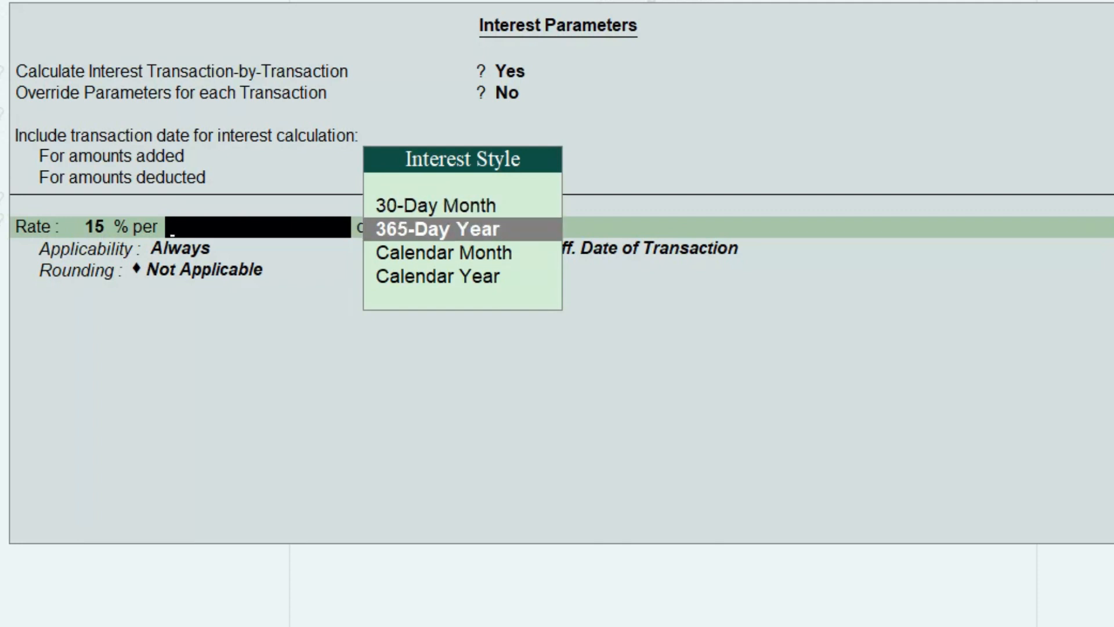
key(Return)
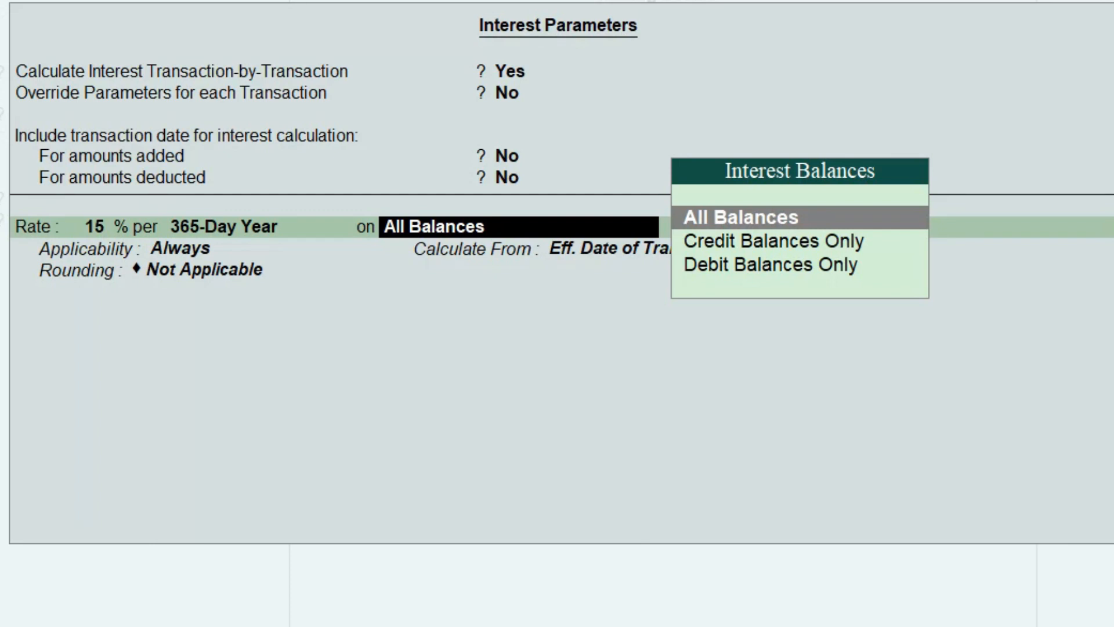
key(Down)
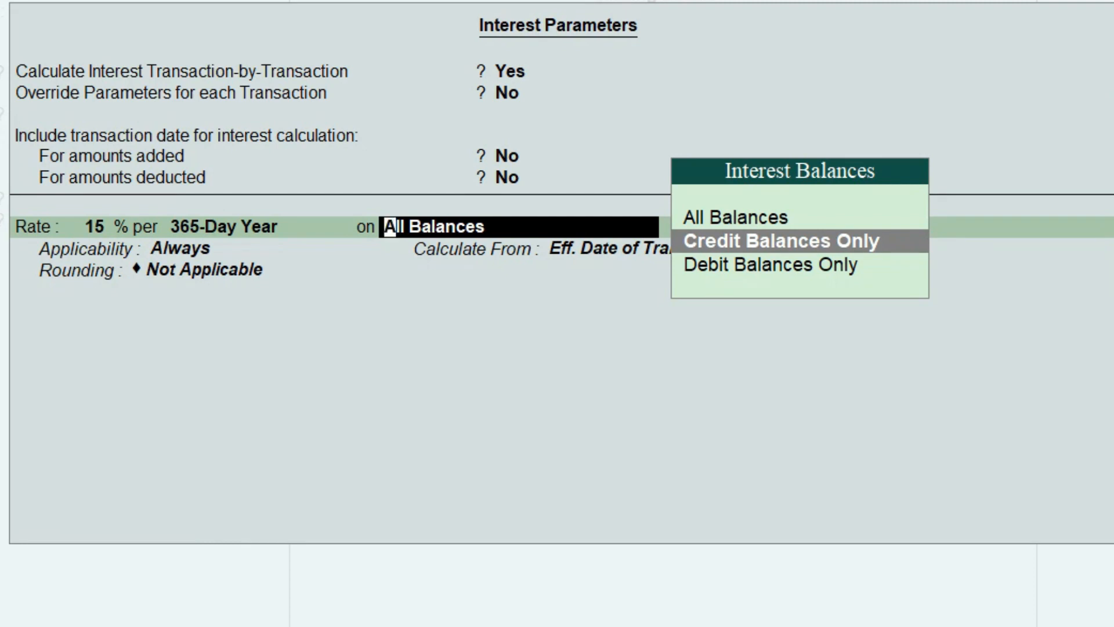
key(Down)
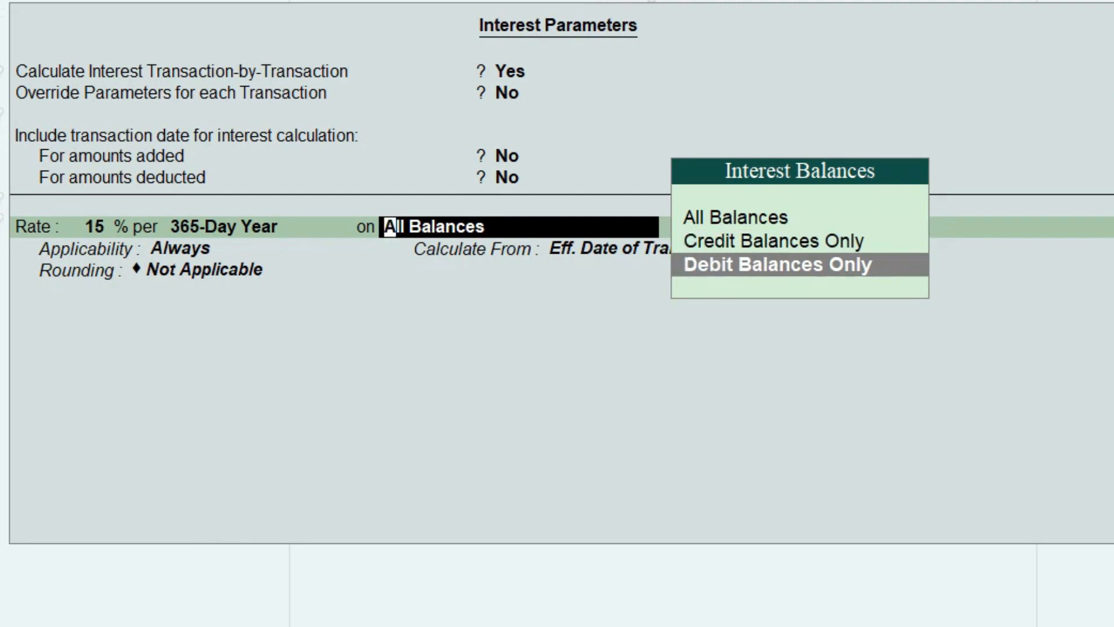
key(Return)
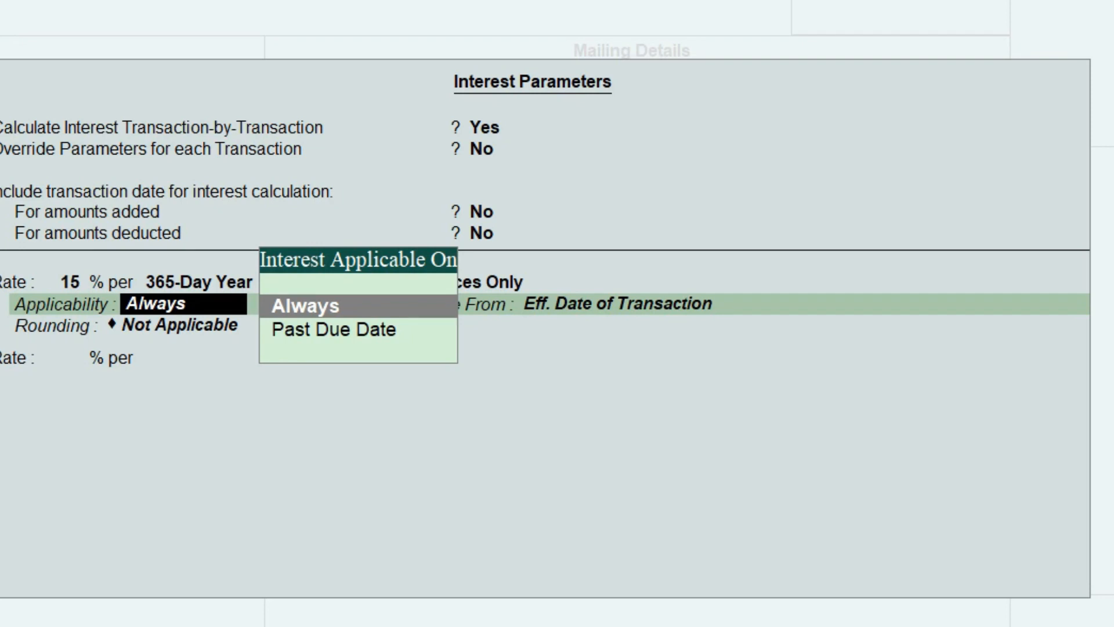
Make the interest applicable Past Due Date by 30 days, calculated from the Date of Applicability.
key(Down)
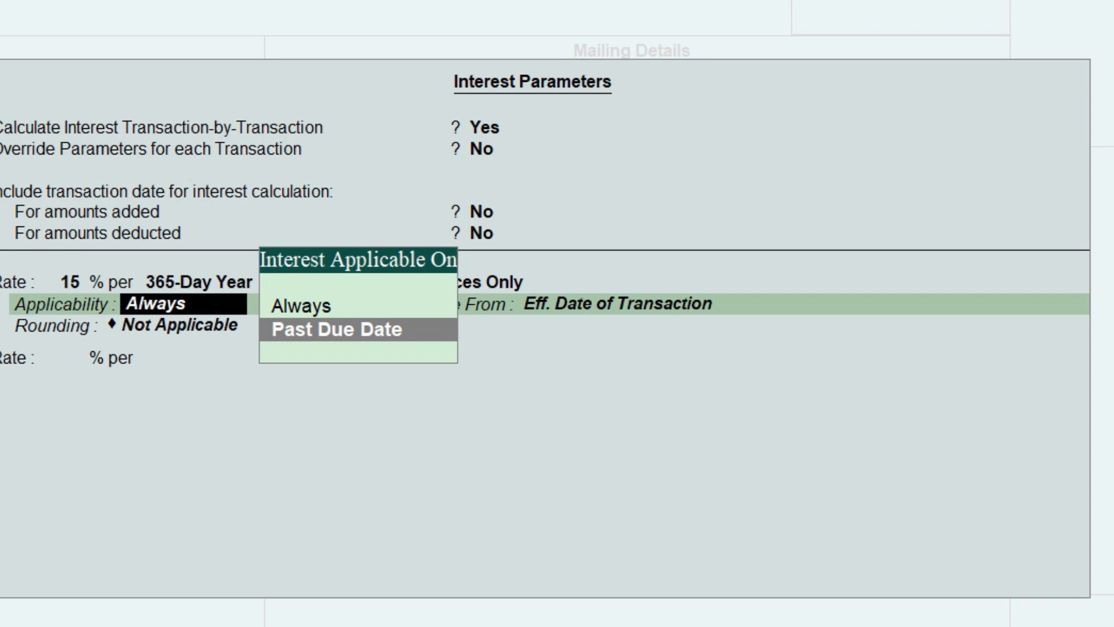
key(Return)
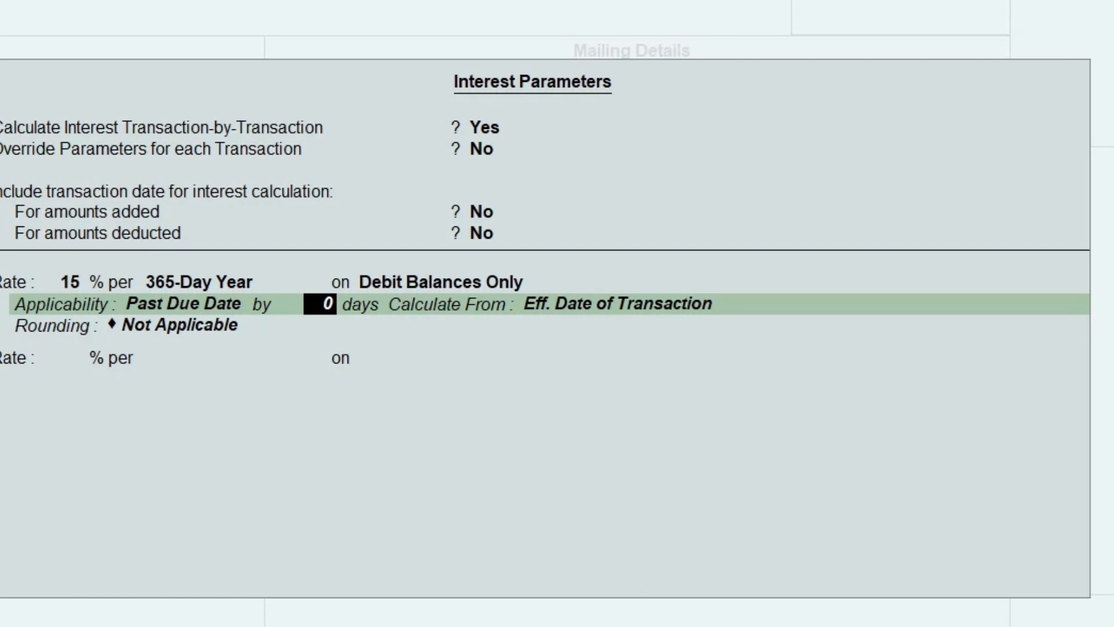
text(30)
key(Return)
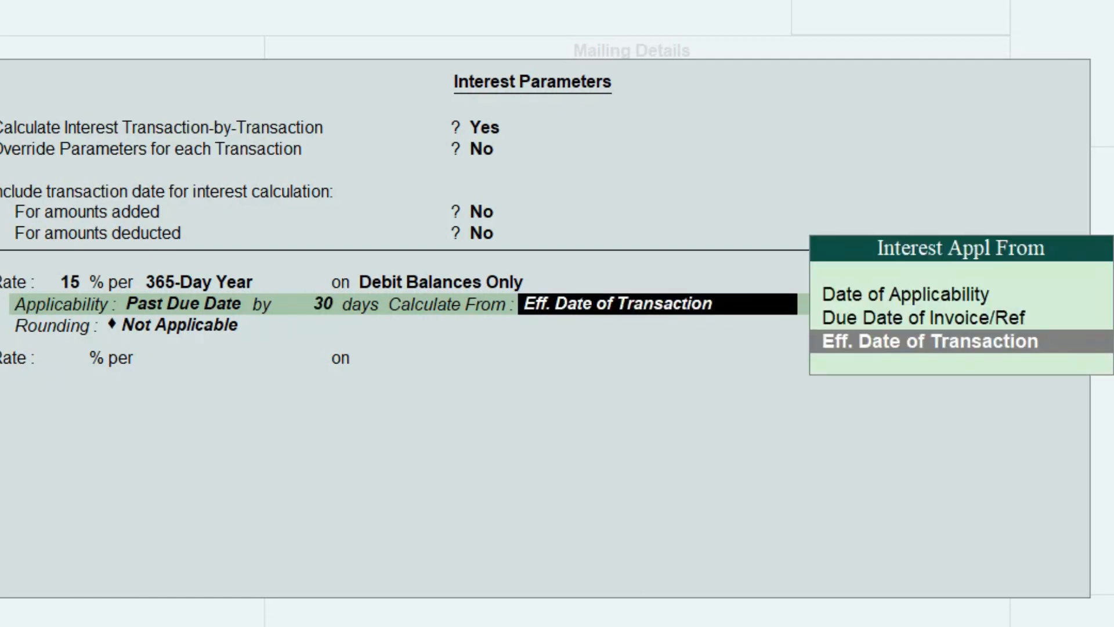
key(Up)
key(Up)
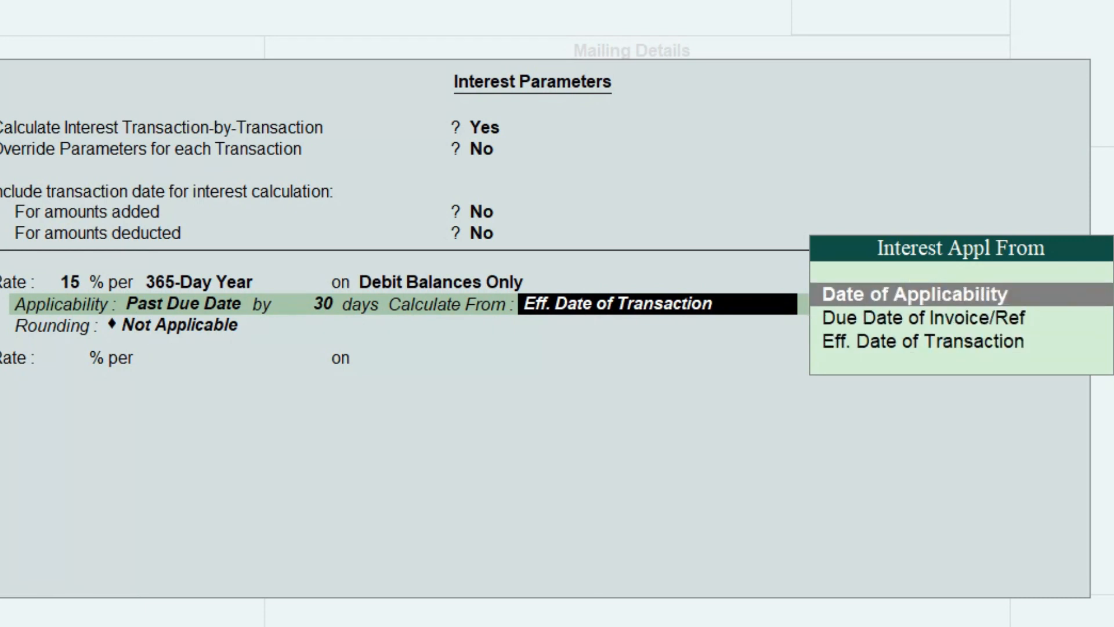
key(Down)
key(Down)
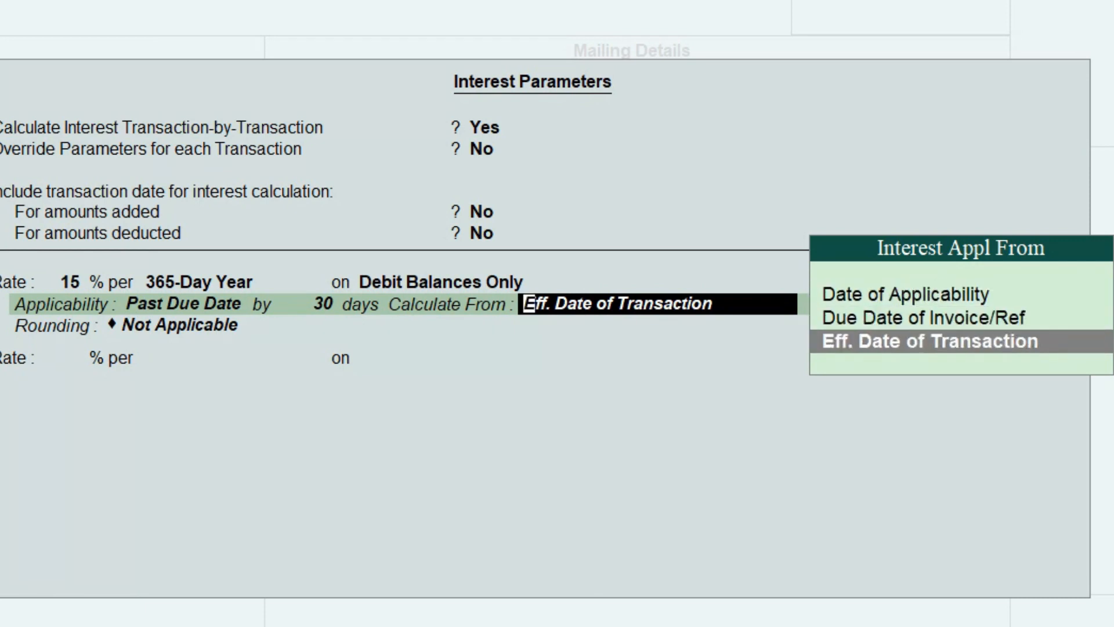
key(Up)
key(Up)
key(Return)
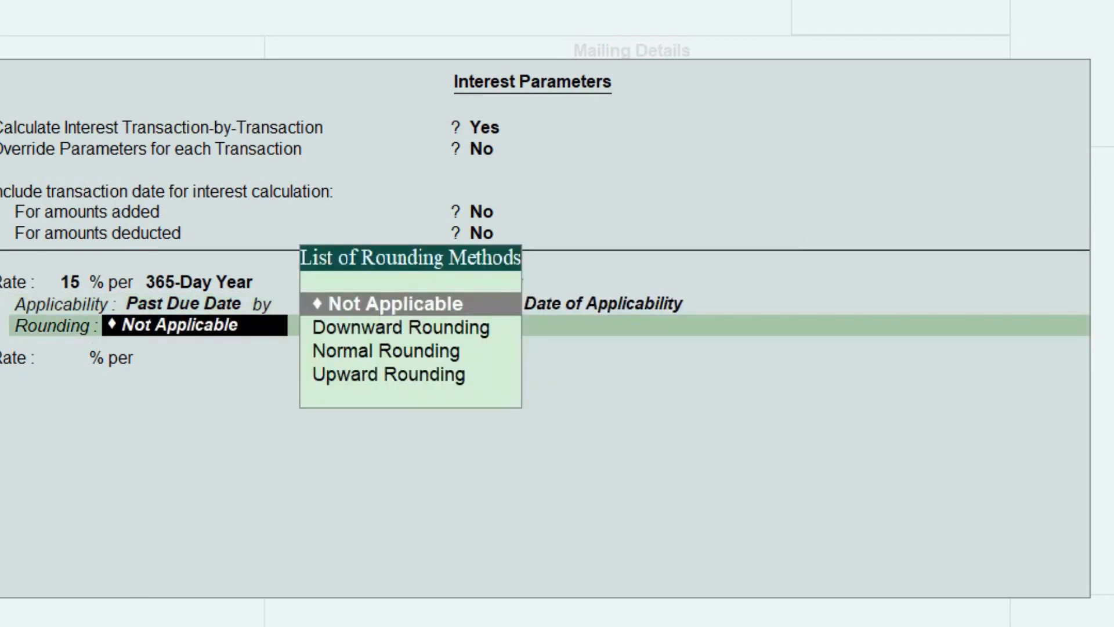
Set the interest rounding method to Normal Rounding with a limit of 1.
key(Return)
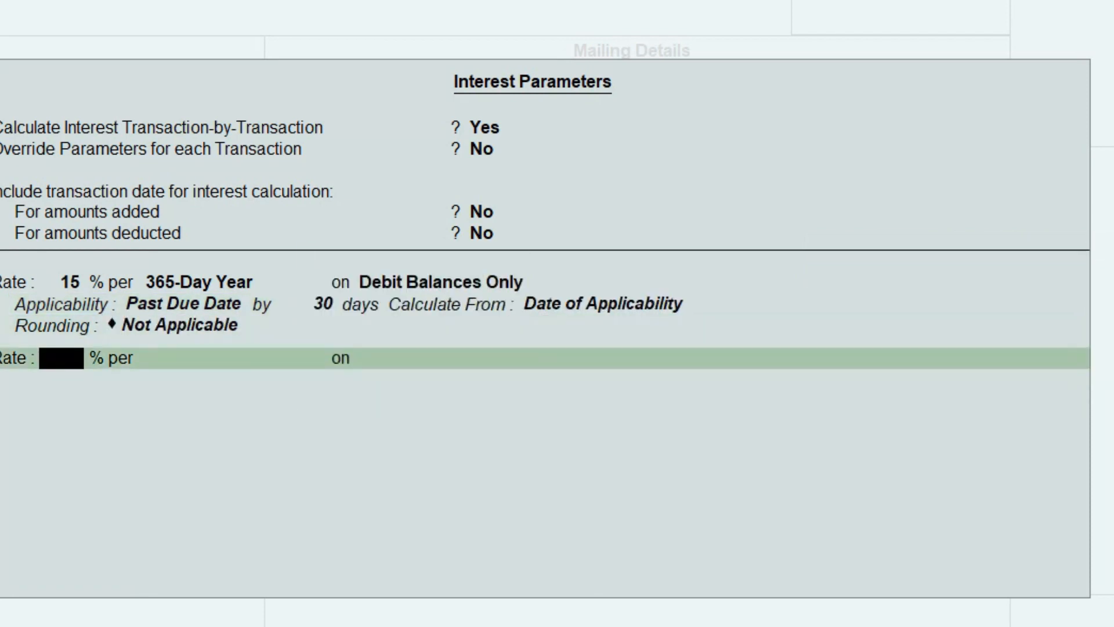
key(BackSpace)
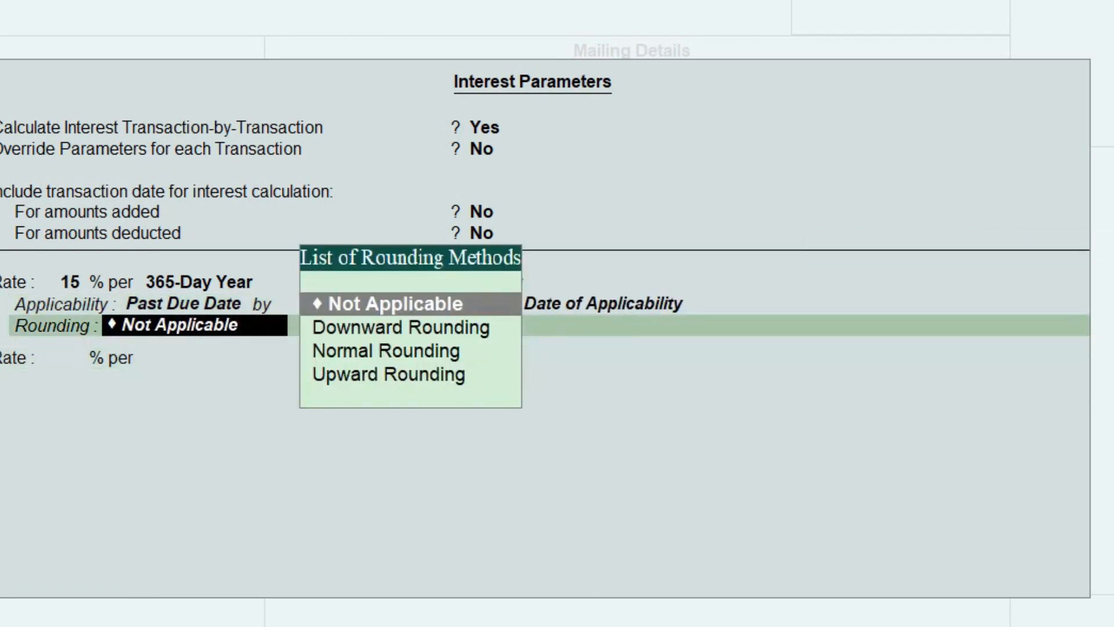
key(Down)
key(Down)
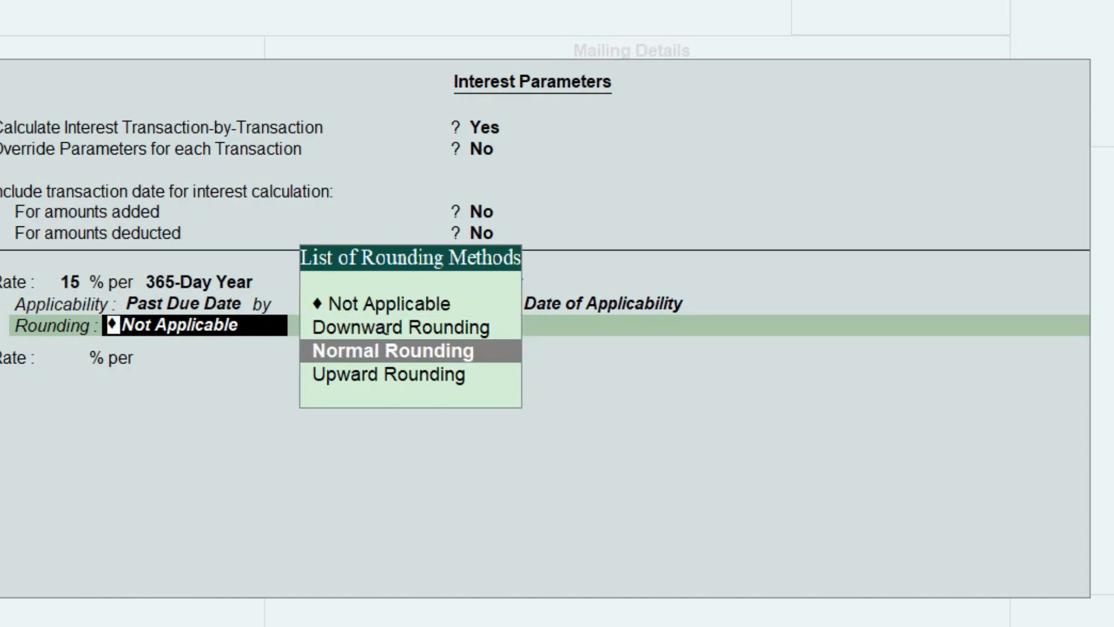
key(Return)
text(1)
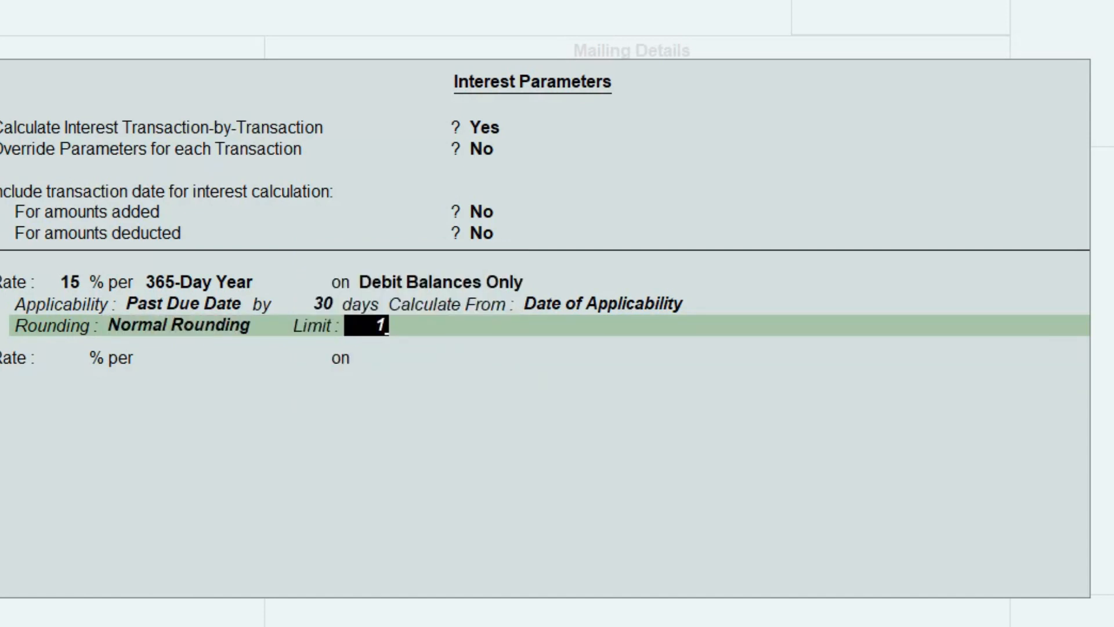
key(Return)
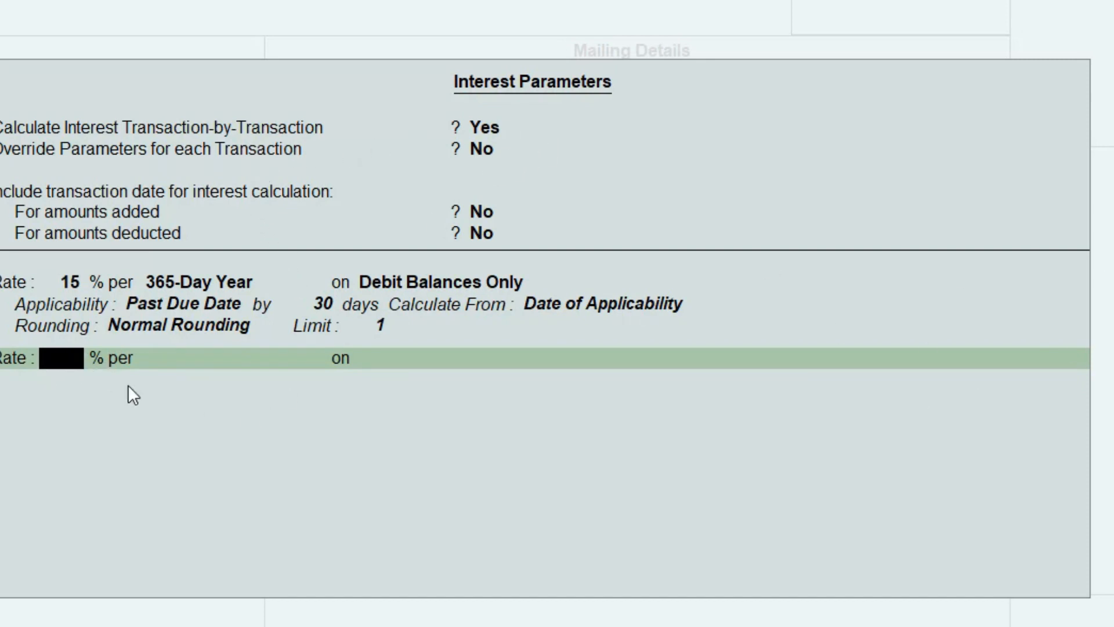
Accept the interest parameters, save the Abc Ccomputer ledger and return to the Gateway of Tally.
key(Return)
key(Return)
key(Return)
key(Return)
key(Return)
key(Return)
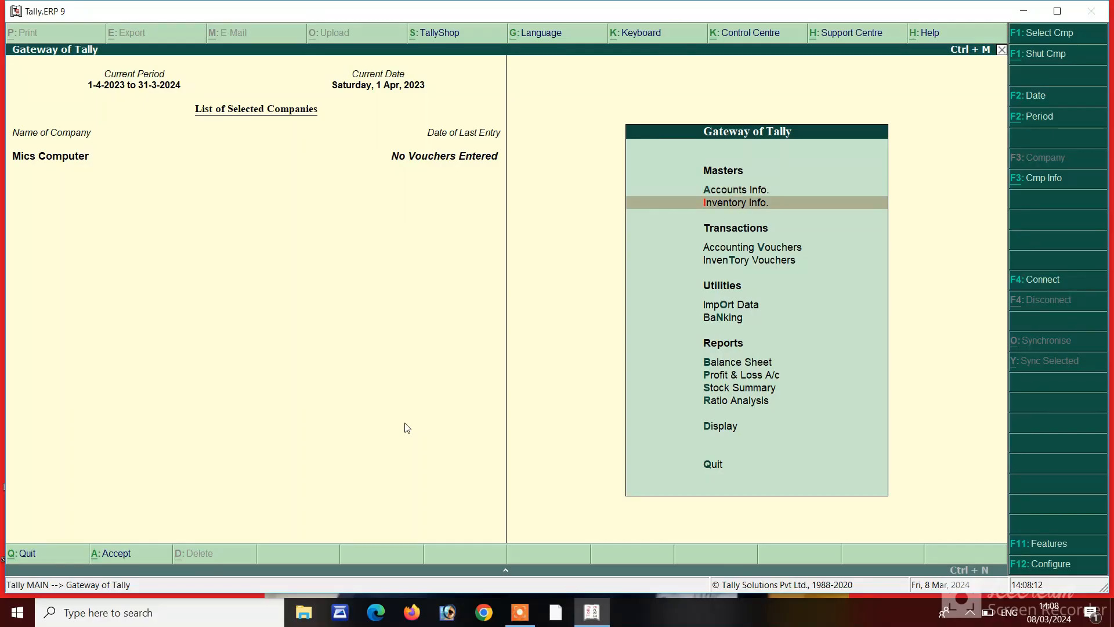
Open accounting voucher creation and switch to a new receipt voucher.
key(Down)
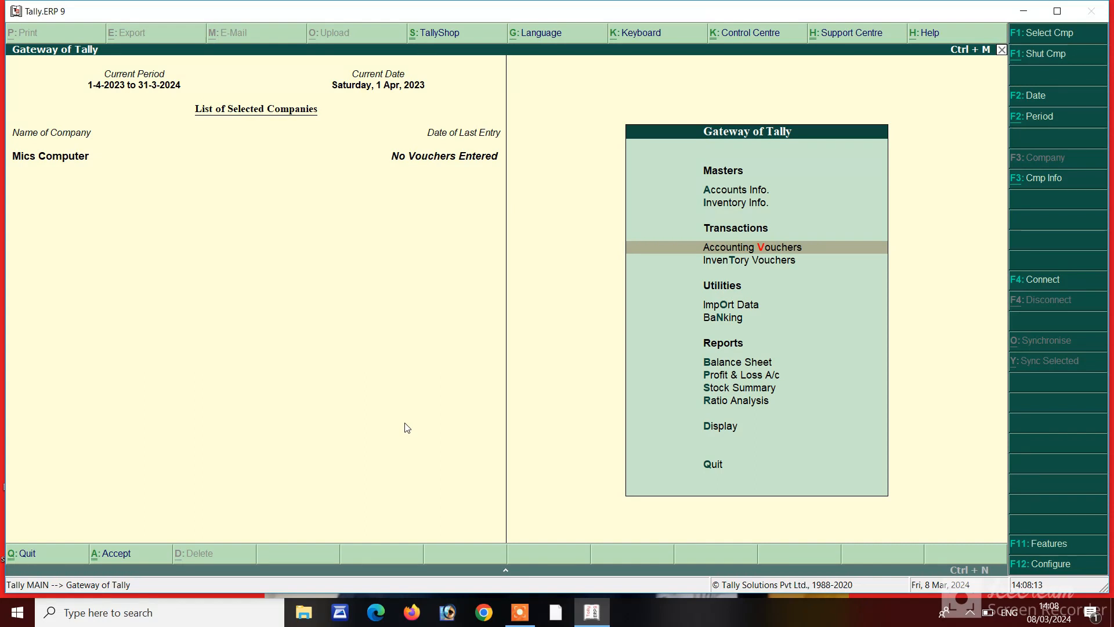
key(Return)
key(F9)
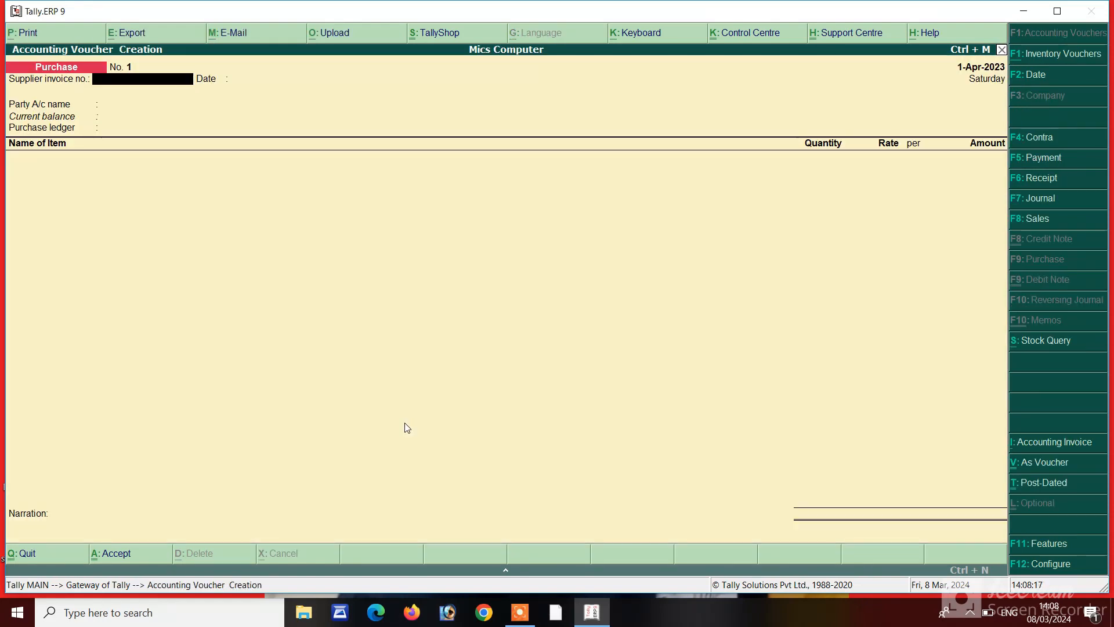
key(F6)
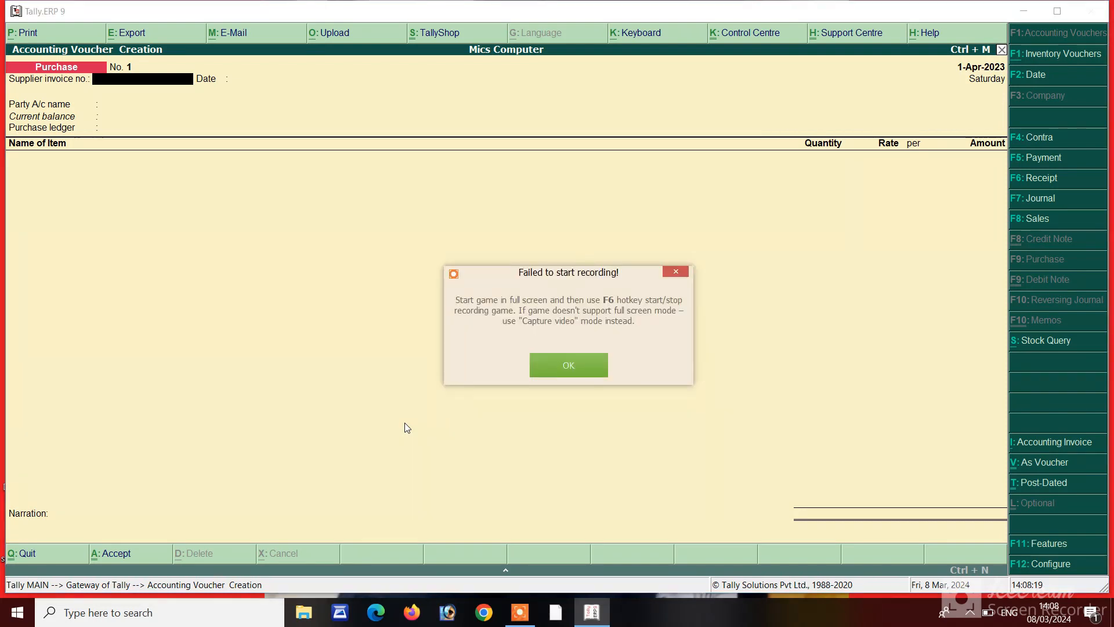
click(563, 372)
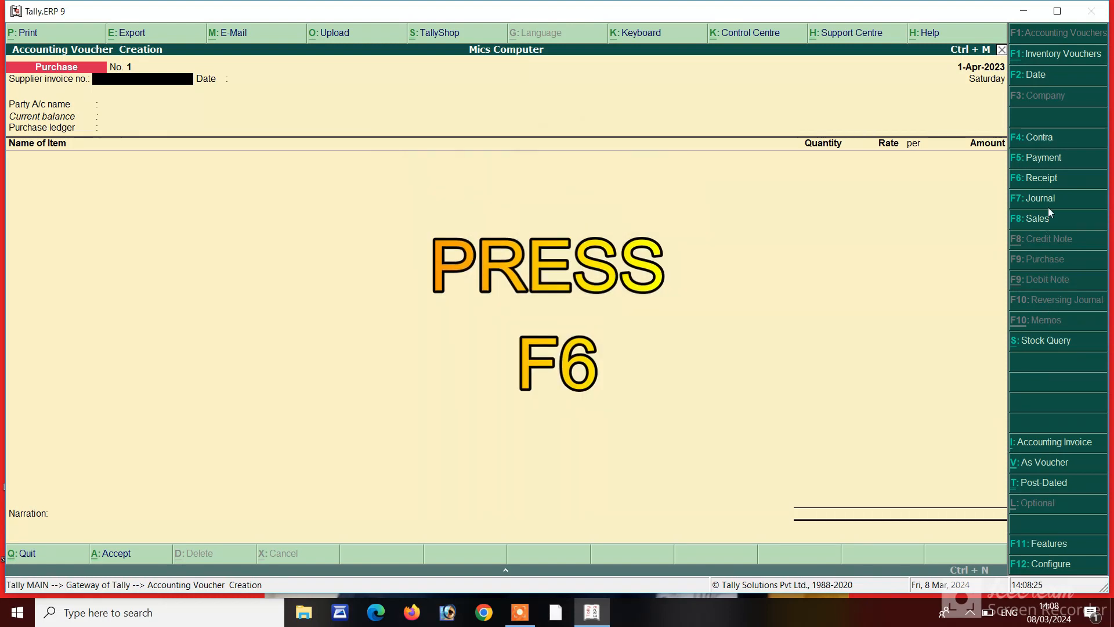
click(1052, 176)
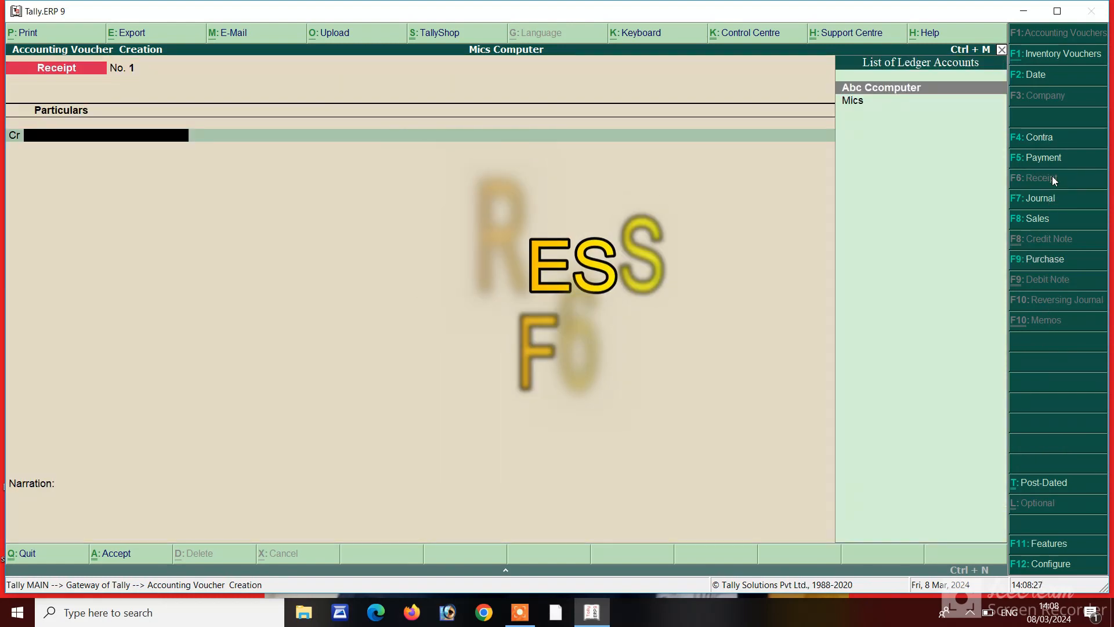
Credit Mics with 5,00,000, debit the same amount to Cash, and save the receipt voucher.
key(Down)
key(Return)
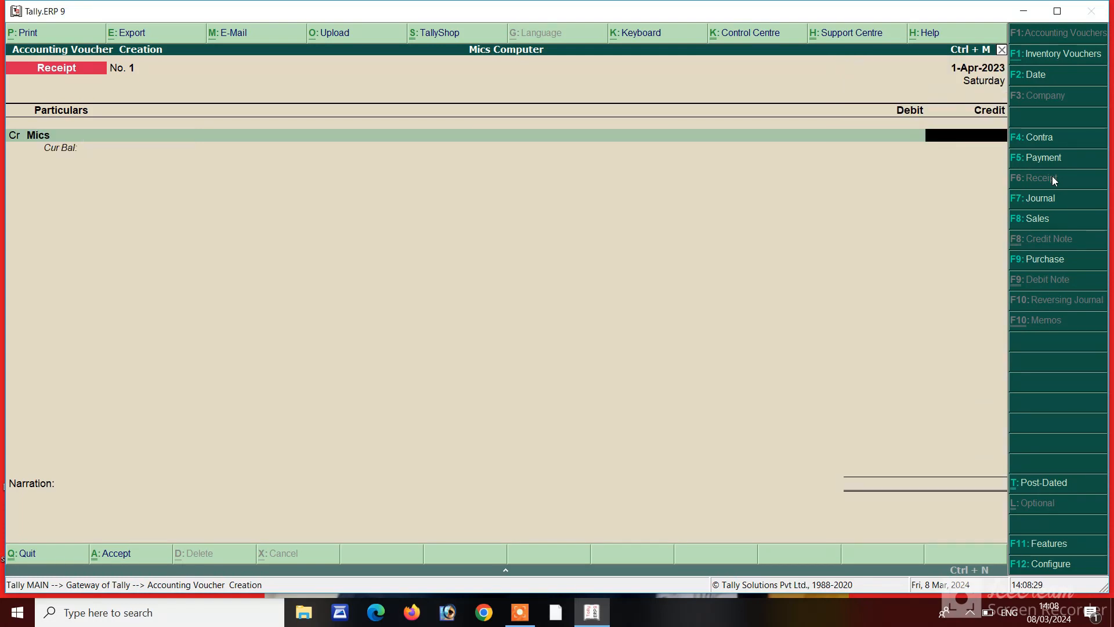
text(500000)
key(Return)
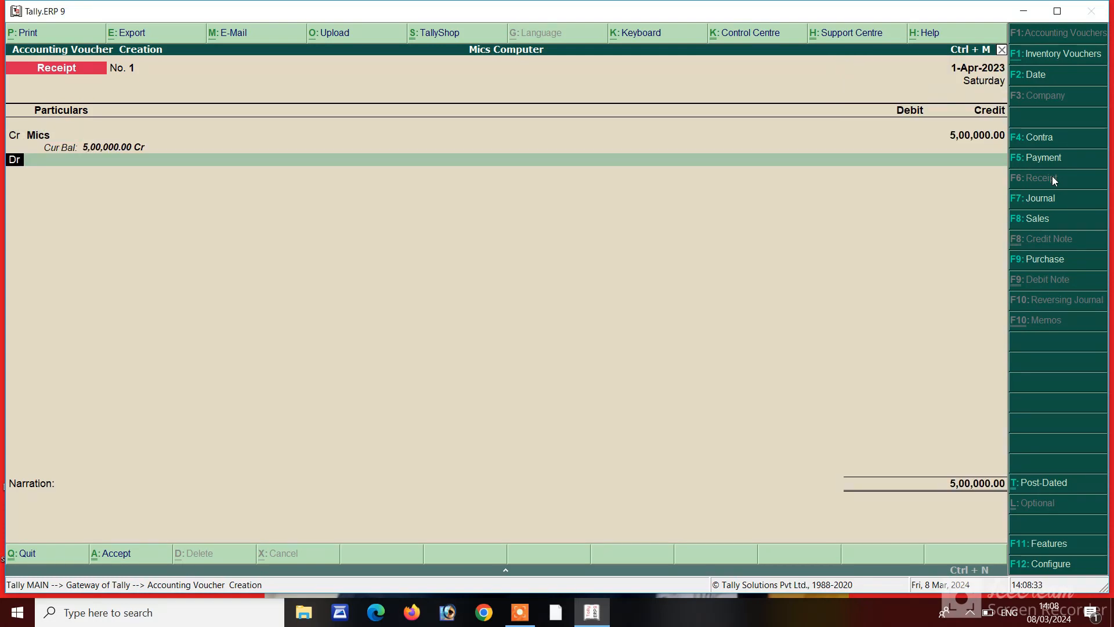
key(Return)
key(Down)
key(Return)
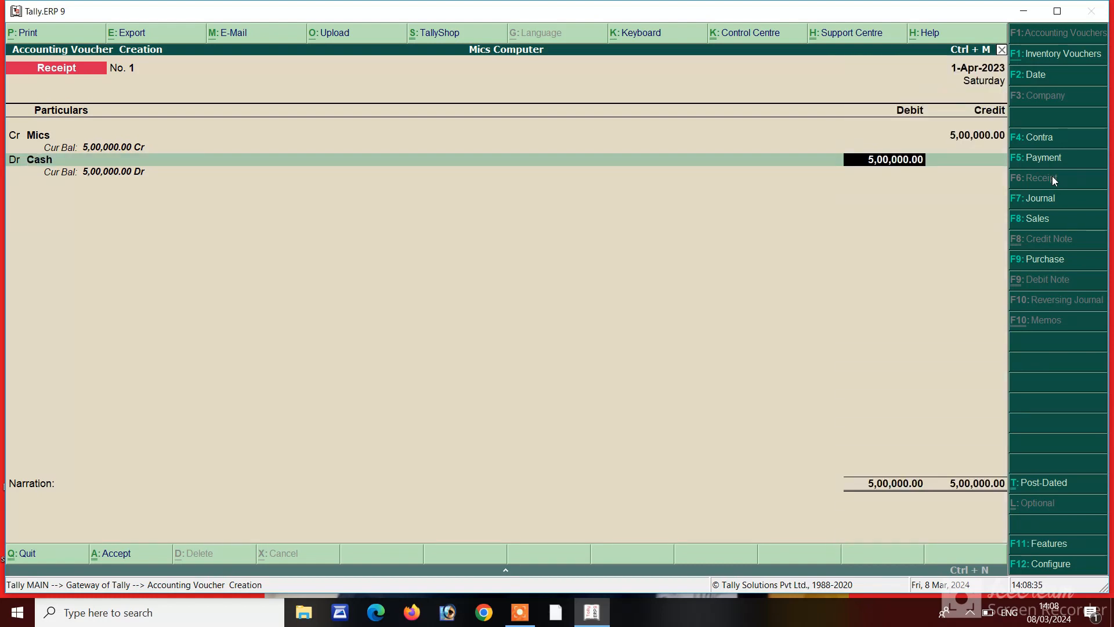
key(ctrl+a)
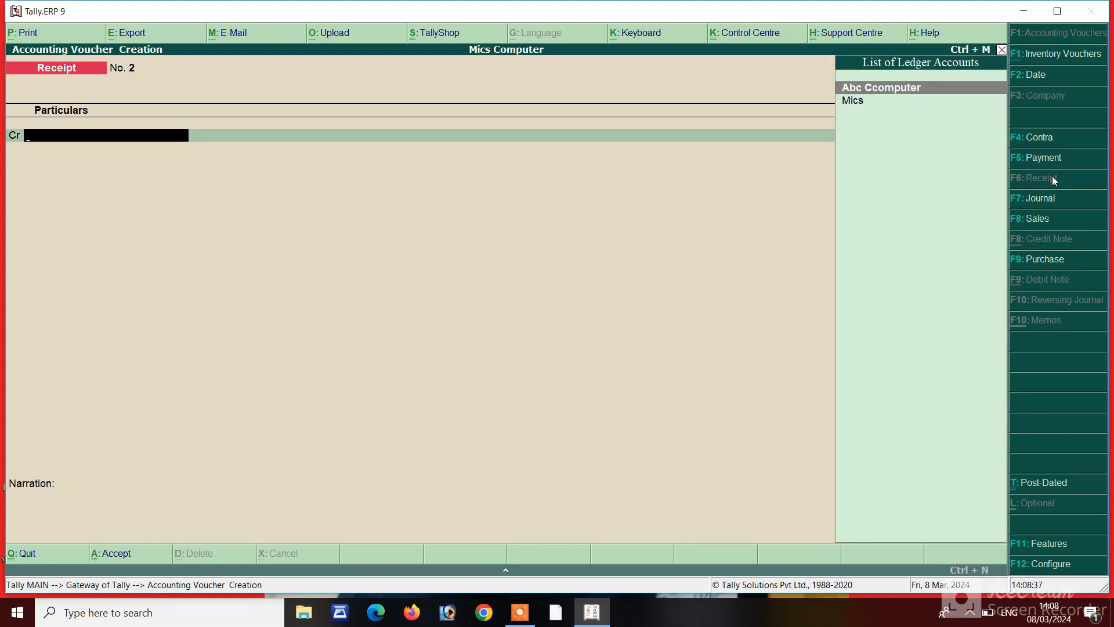
Start a purchase voucher with supplier invoice number 001 dated 1-Apr-2023.
key(F9)
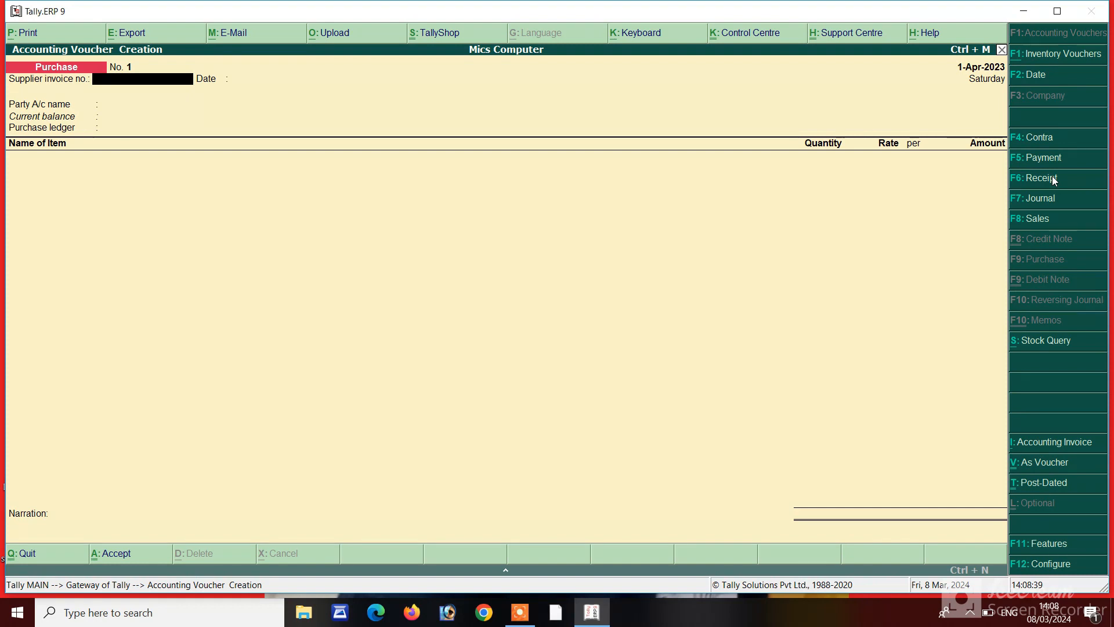
text(001)
key(Return)
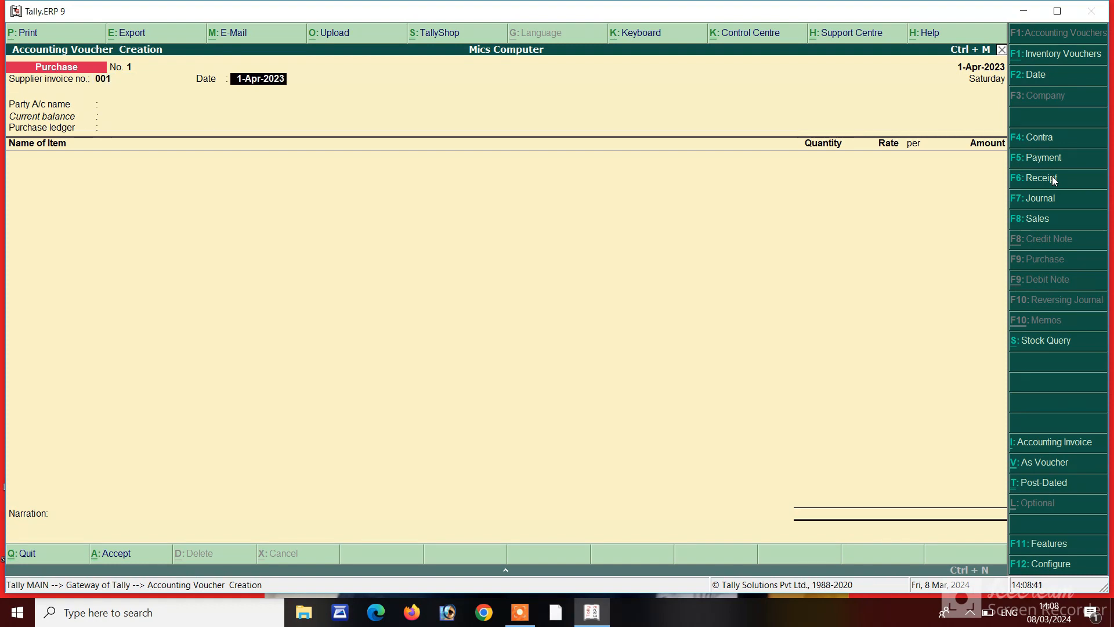
key(Return)
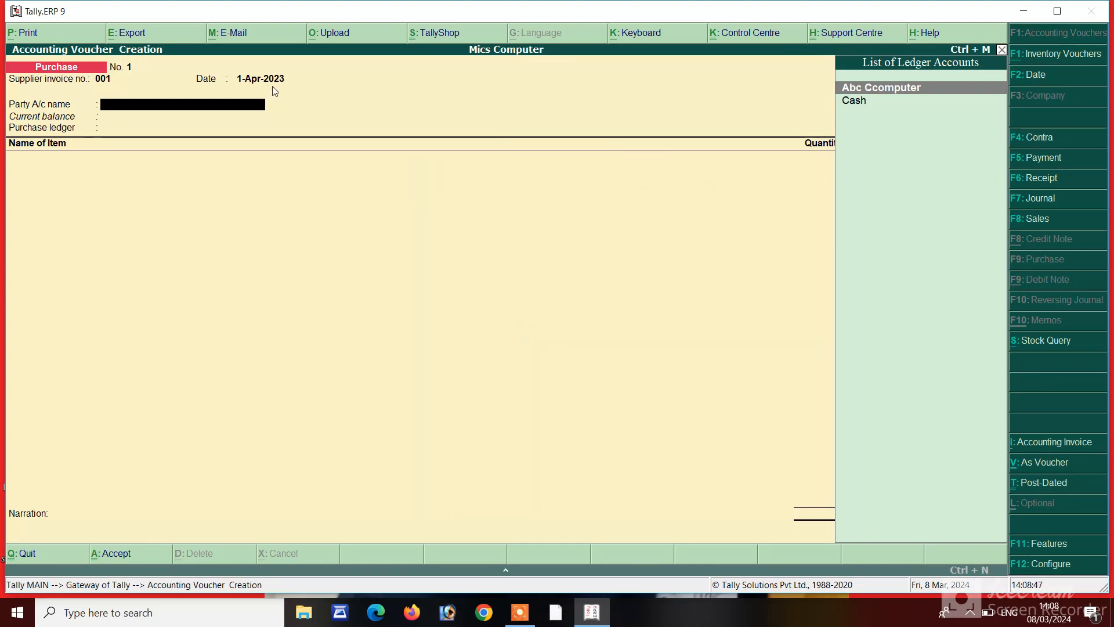
key(Return)
key(Return)
key(Return)
key(Return)
key(Return)
key(Return)
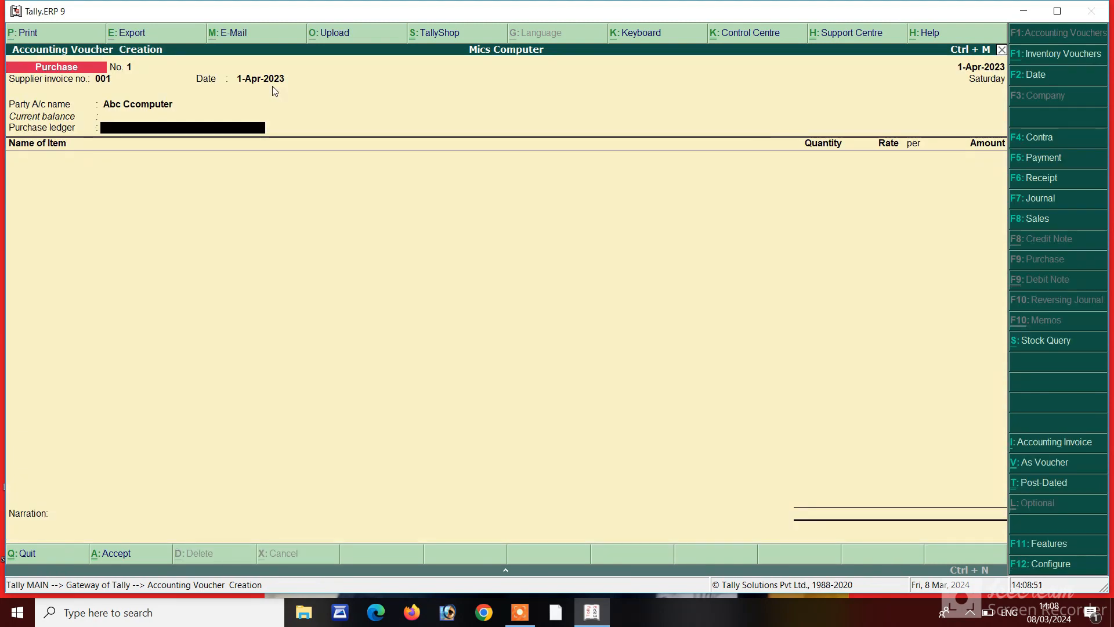
key(BackSpace)
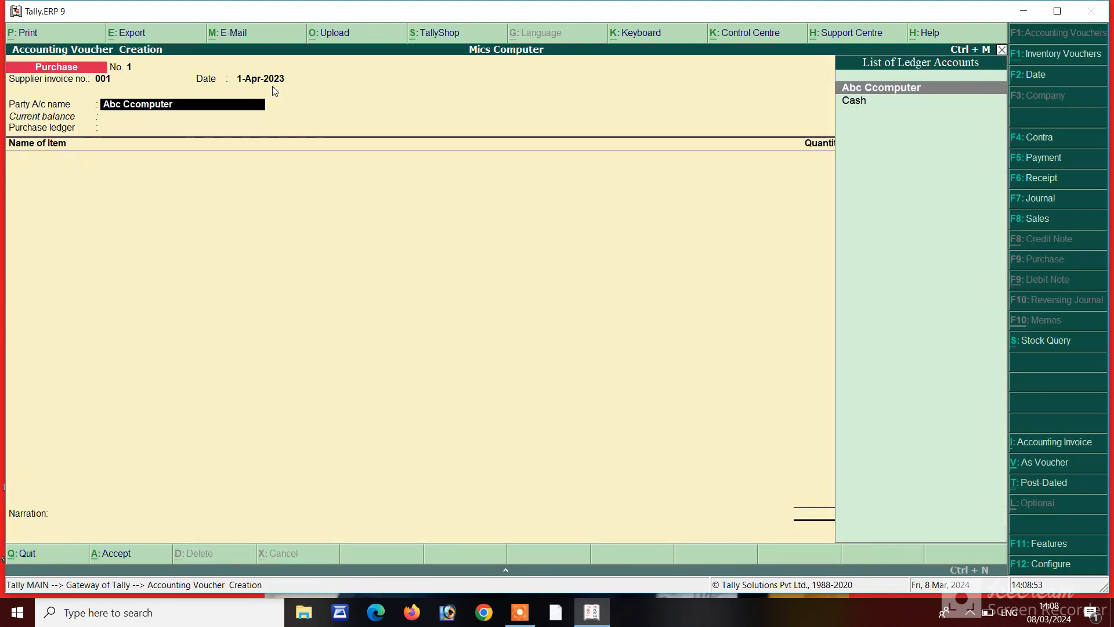
key(ctrl+Return)
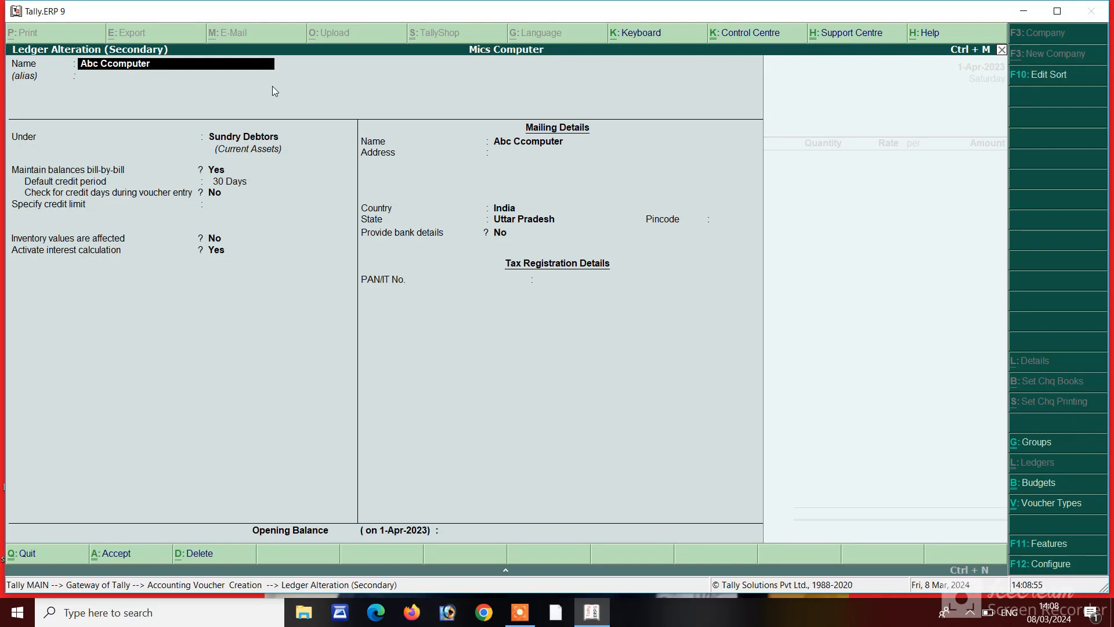
key(Escape)
key(Escape)
key(y)
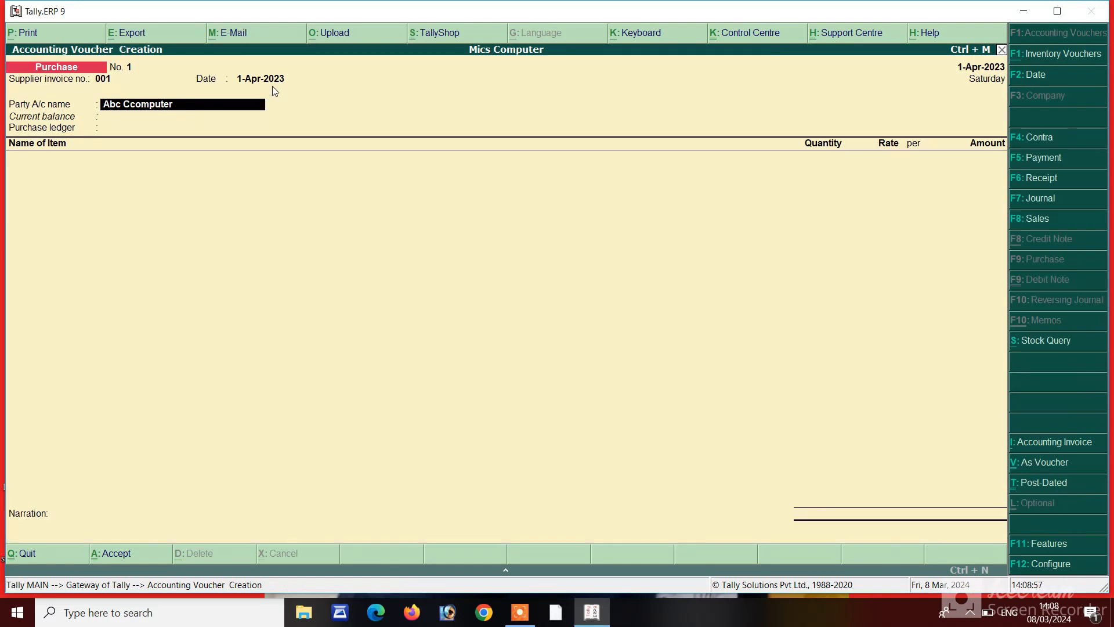
Create a ledger for the supplier under Sundry Creditors from the purchase voucher's party account field and save it.
key(alt+c)
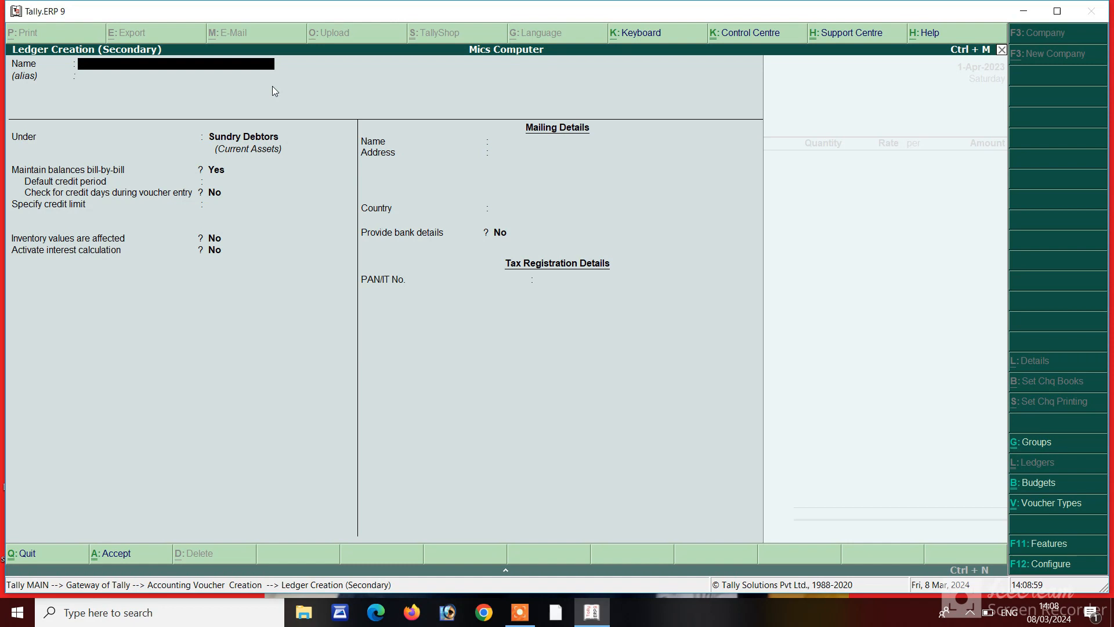
text(Rahaul Cr)
key(Return)
key(Return)
text(S)
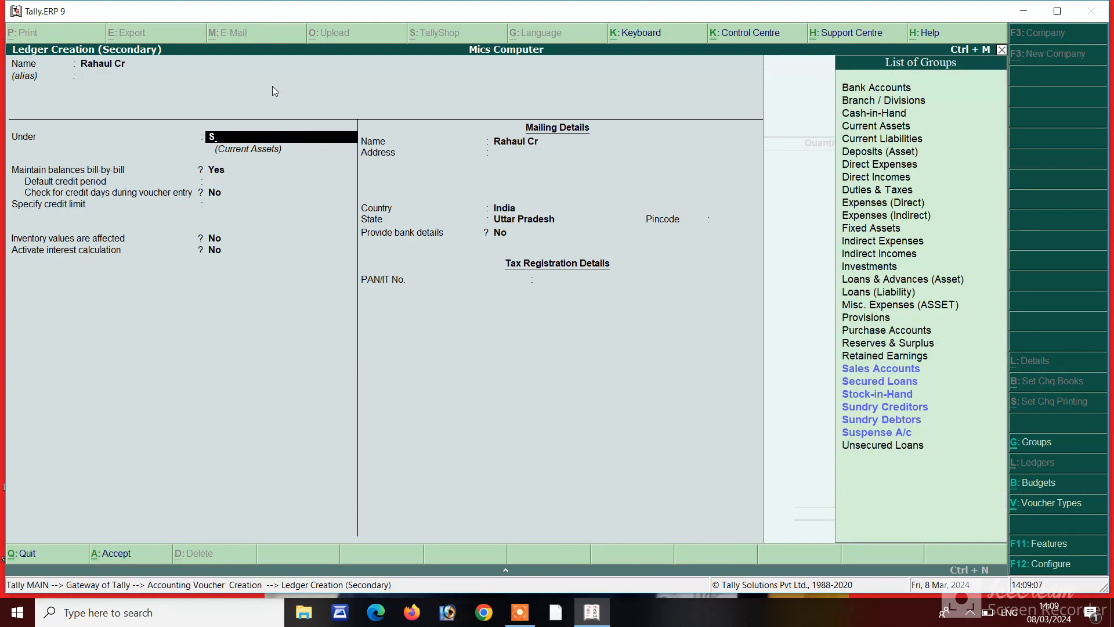
key(Up)
key(Return)
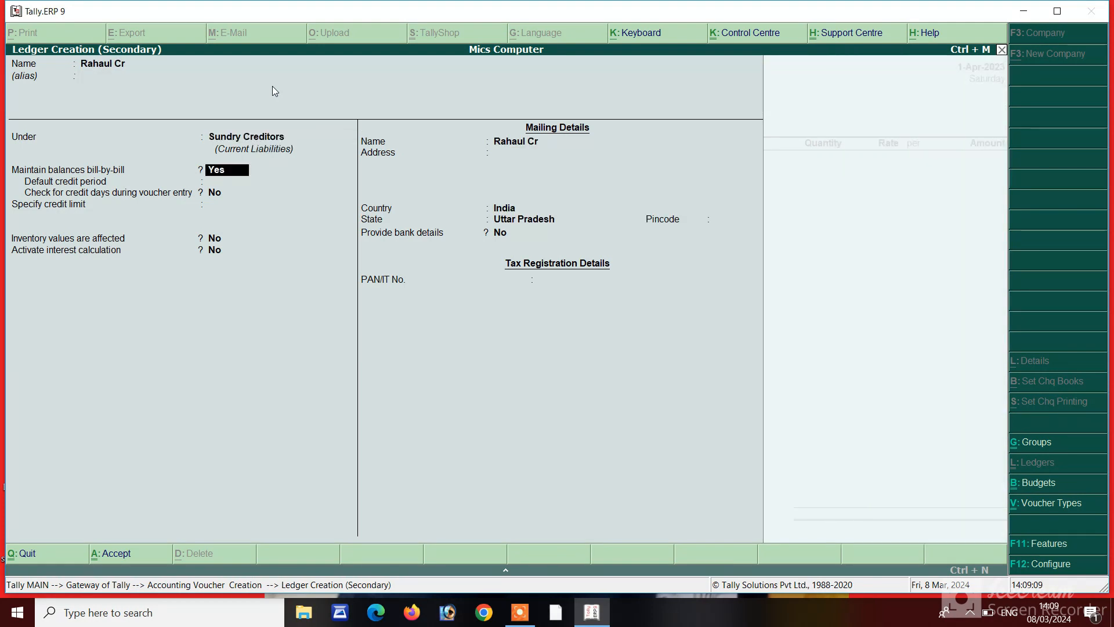
key(ctrl+a)
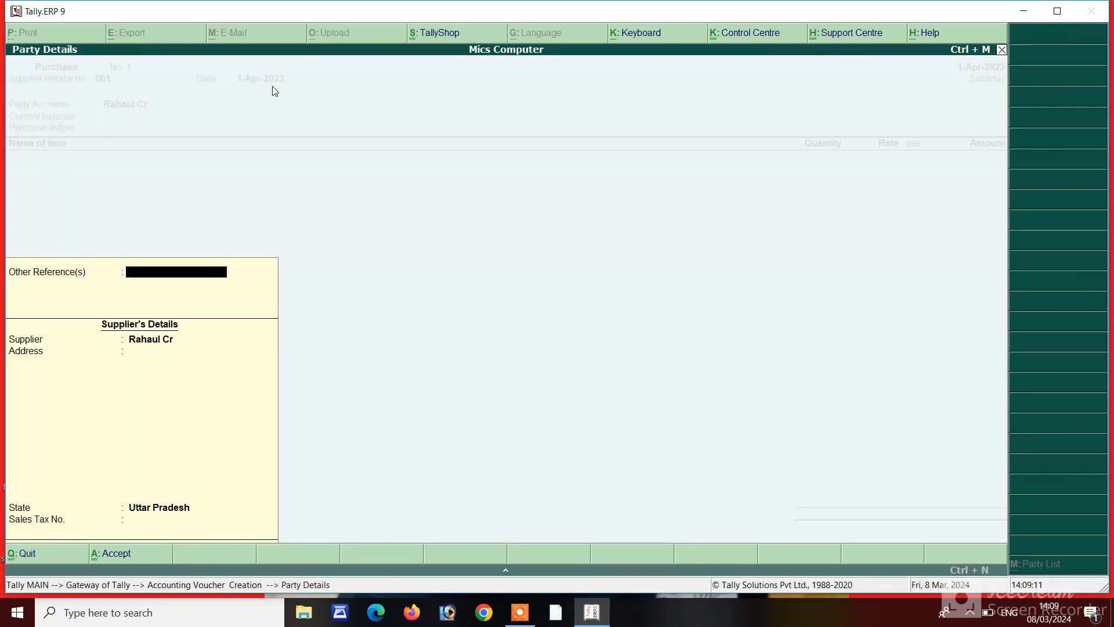
Use the new creditor as the purchase voucher's party account and accept the supplier details unchanged.
key(Return)
key(Return)
key(Return)
key(Return)
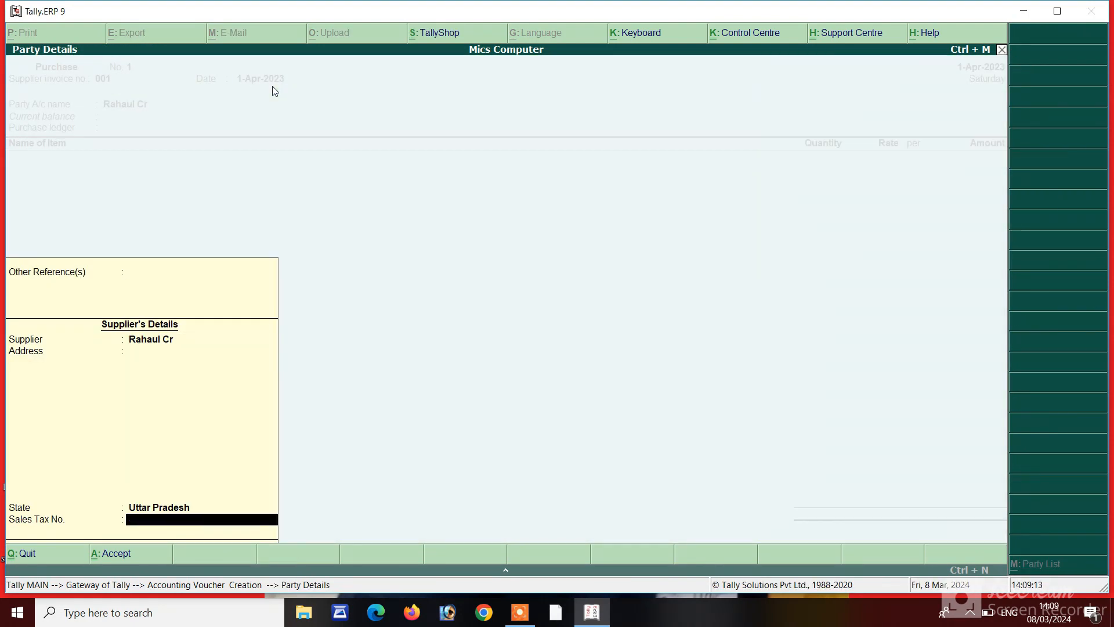
key(BackSpace)
key(BackSpace)
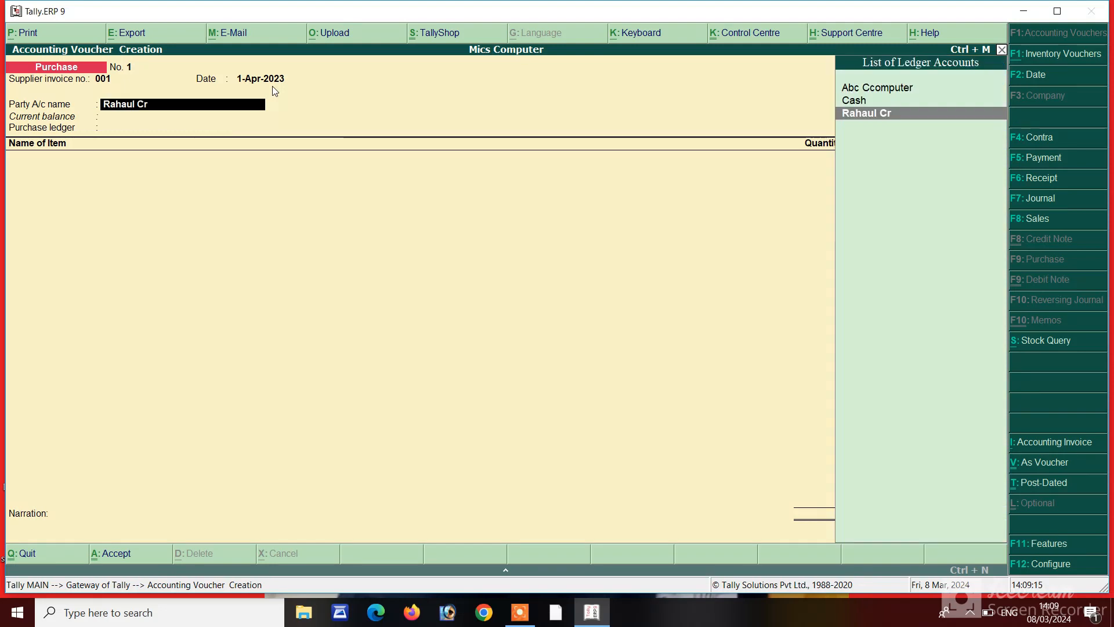
key(Return)
key(Return)
key(Return)
key(Return)
key(Return)
key(Return)
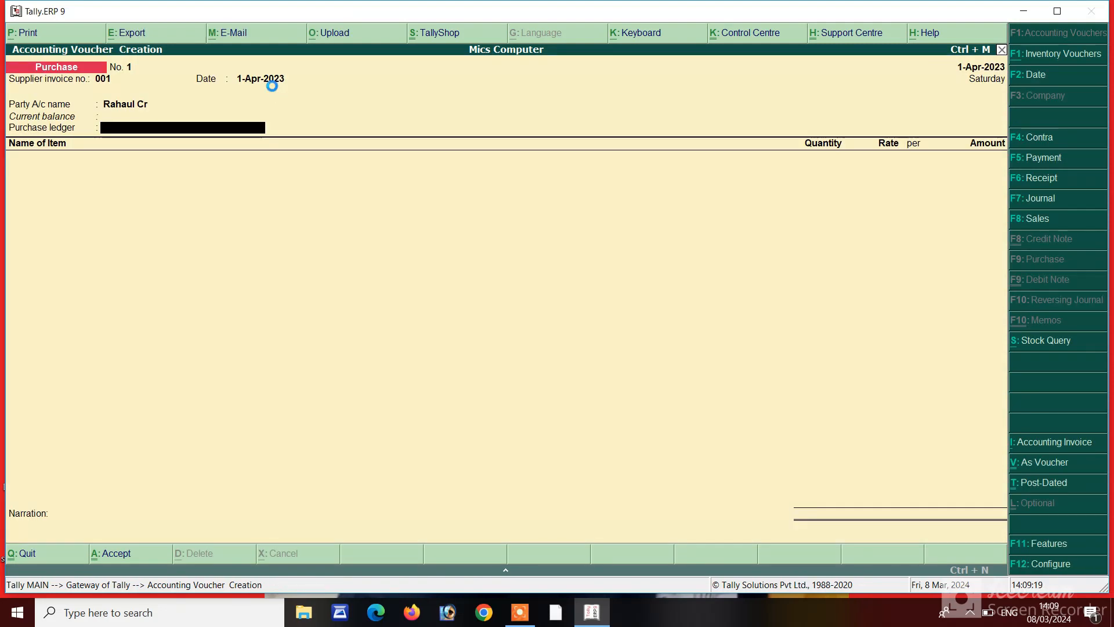
Create the ledger Pur Ac under Purchase Accounts and use it as the voucher's purchase ledger.
key(alt+c)
text(Pur Ac)
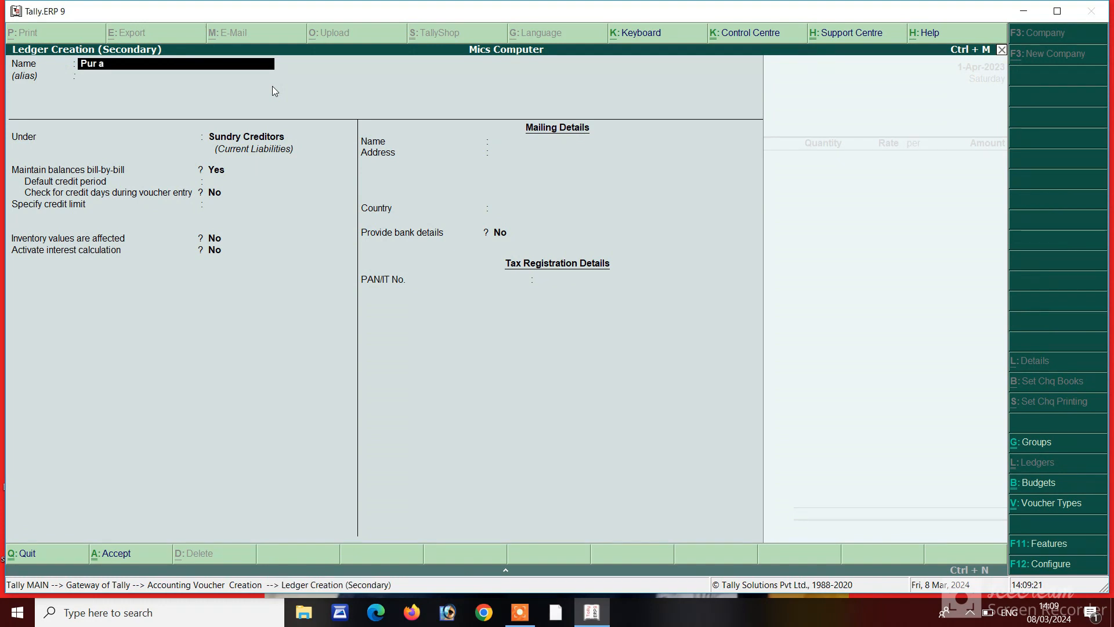
key(Return)
text(P)
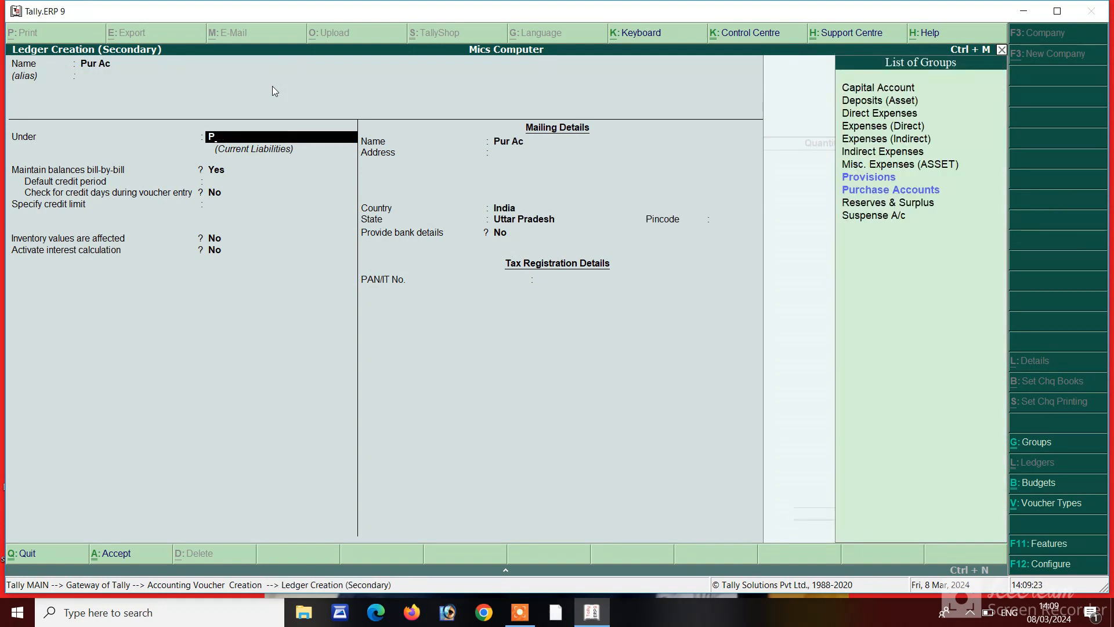
text(u)
key(Return)
key(ctrl+a)
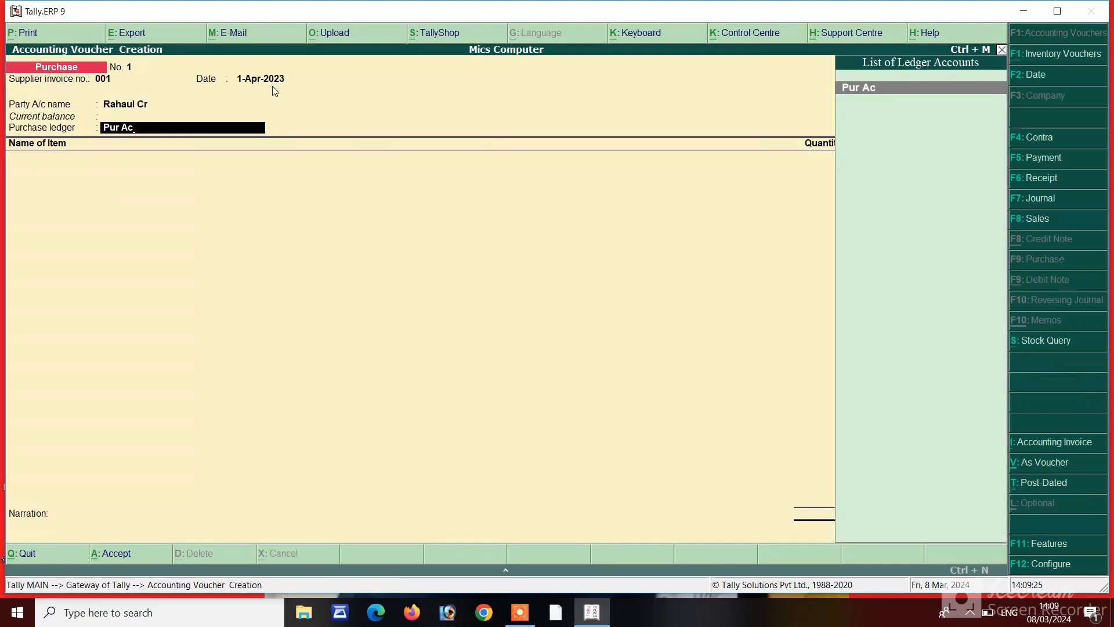
key(Return)
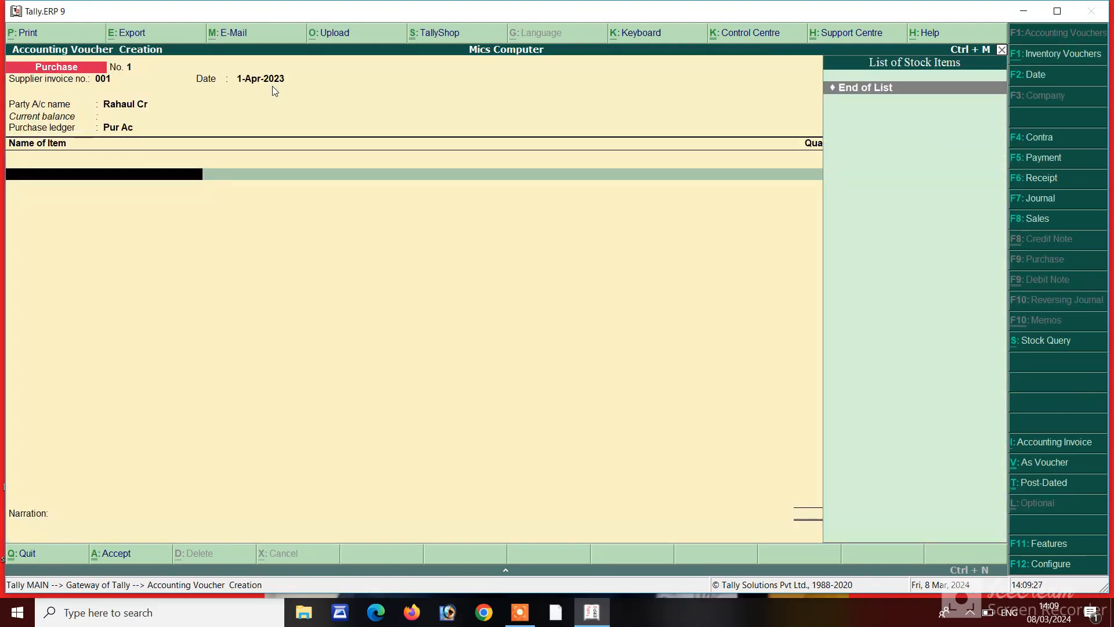
Start a new stock item named Printer from the voucher's first item line.
key(alt+c)
text(P)
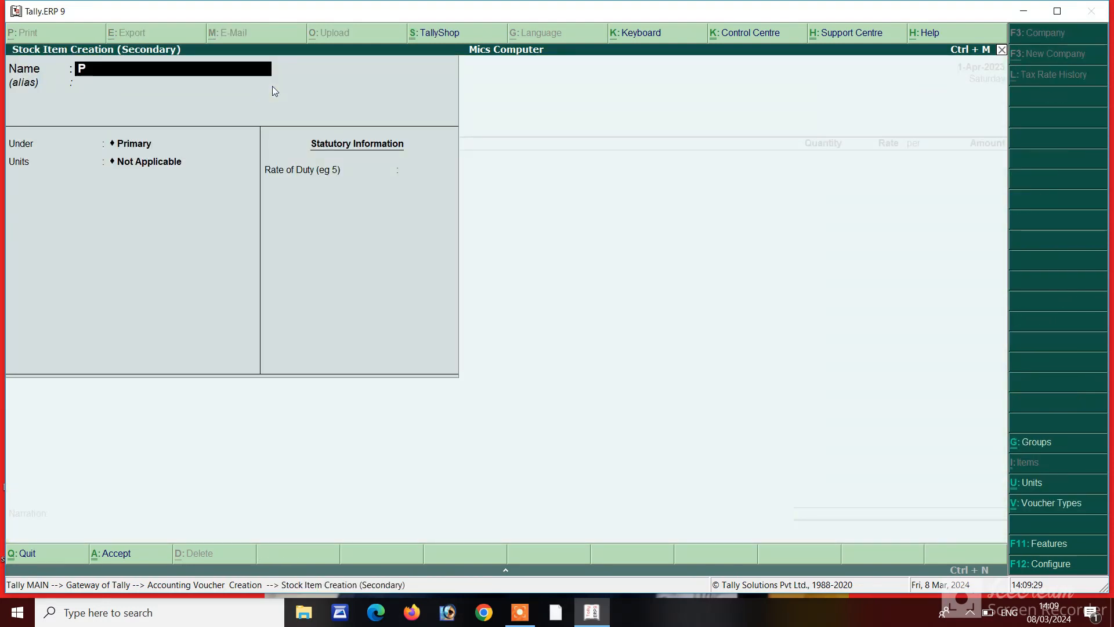
text(rinter)
key(Return)
key(Return)
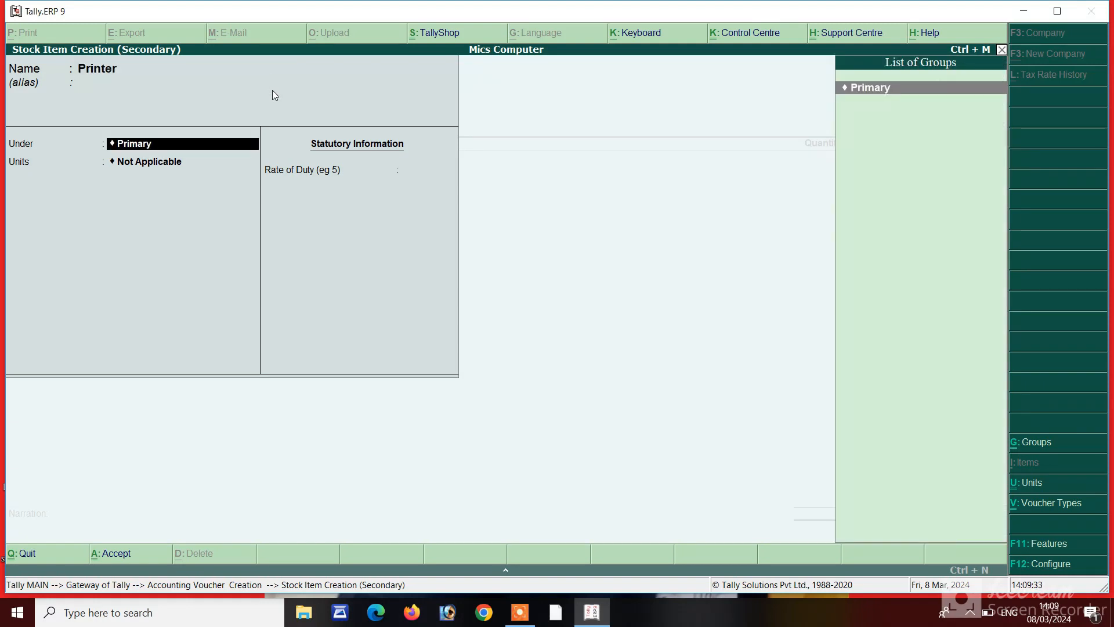
Create the stock group Pcs under Primary and assign it to the Printer item.
key(alt+c)
text(Pcs)
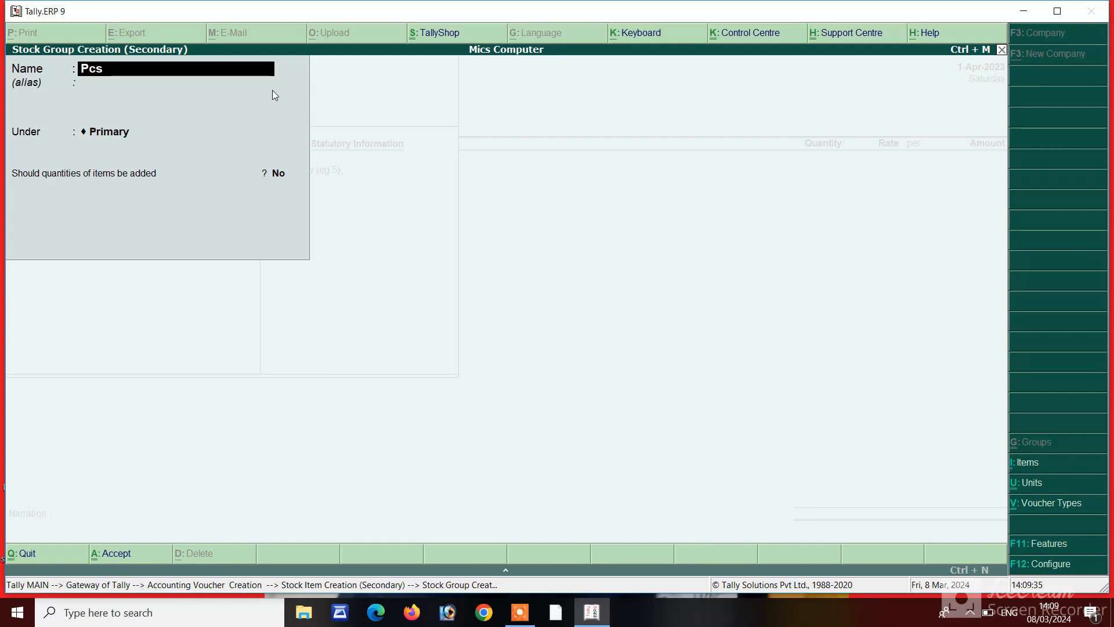
key(Return)
key(Return)
key(Return)
key(Return)
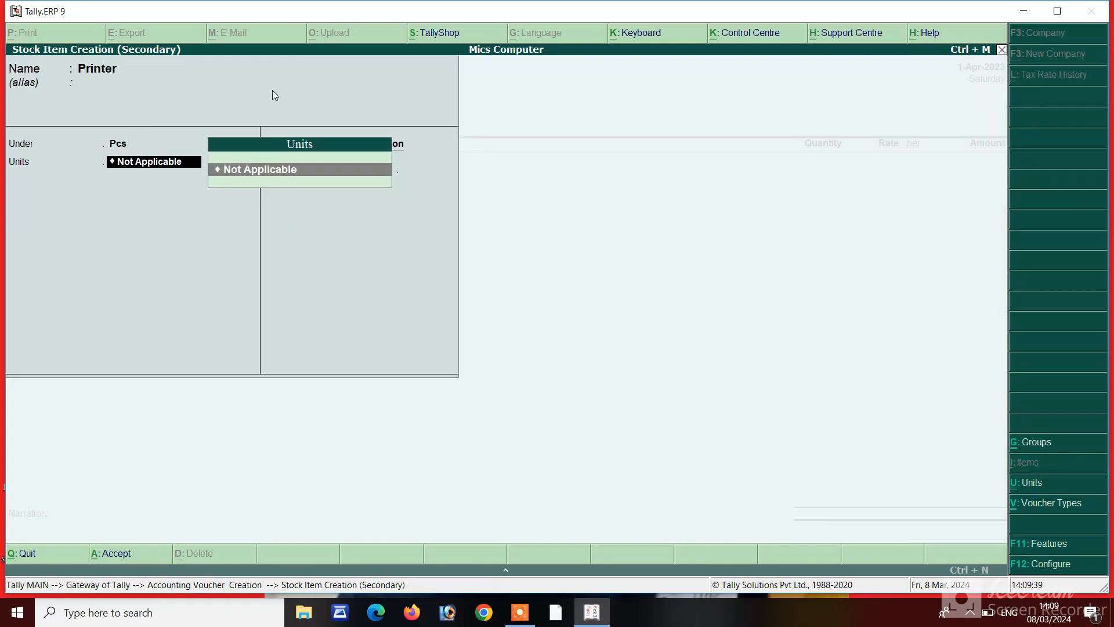
Create the simple unit pcs for Printer and save the stock item into the purchase voucher.
key(alt+c)
text(o)
key(BackSpace)
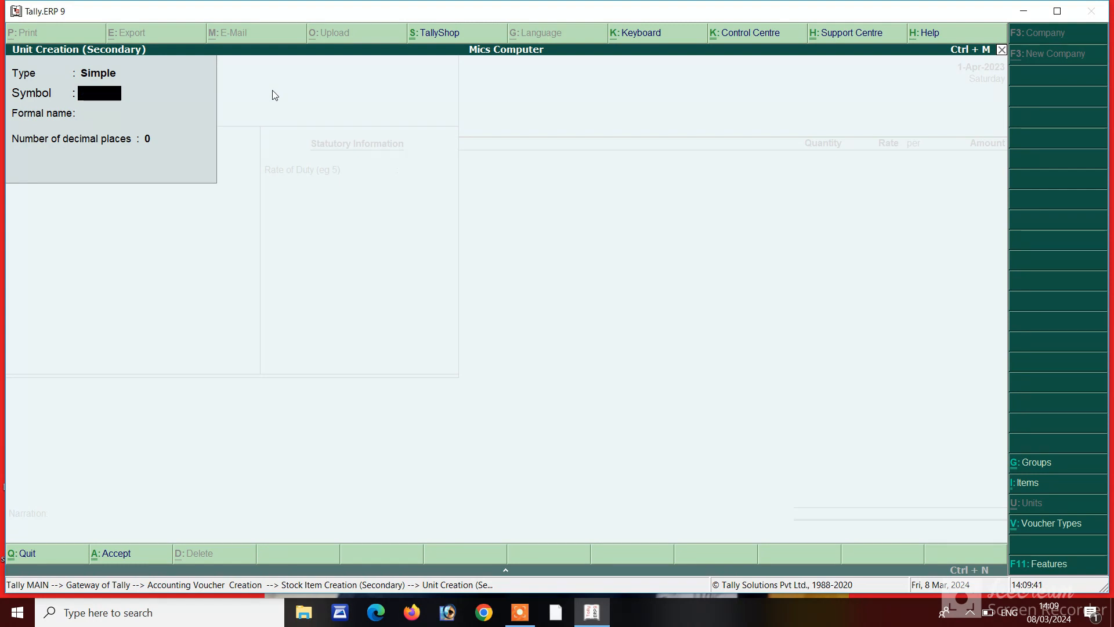
text(pcs)
key(Return)
key(Return)
key(Return)
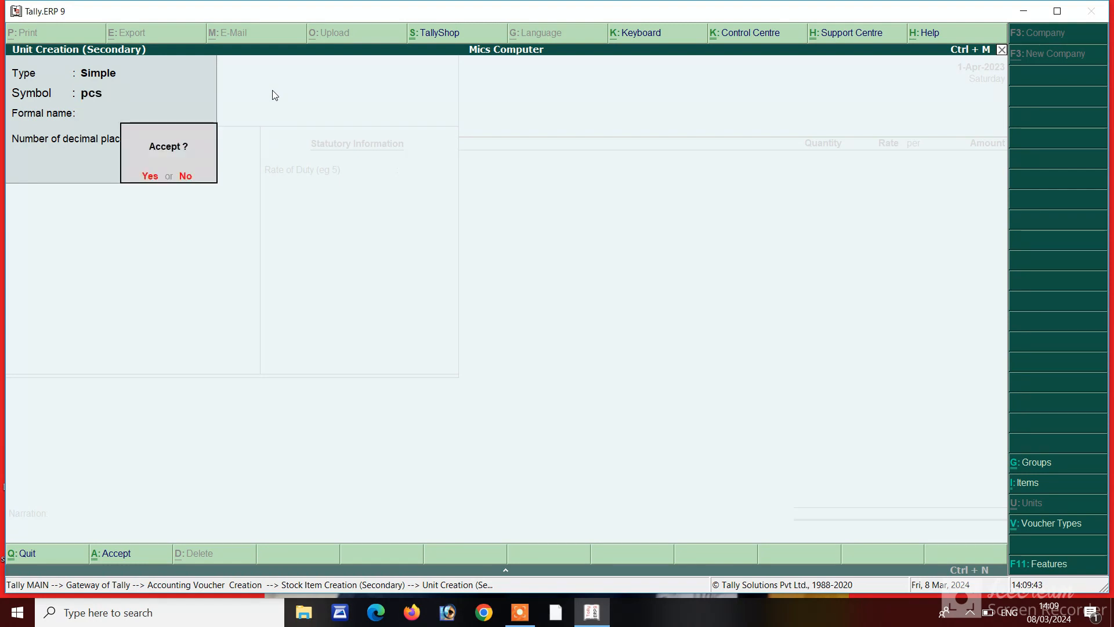
key(Return)
key(Return)
key(Return)
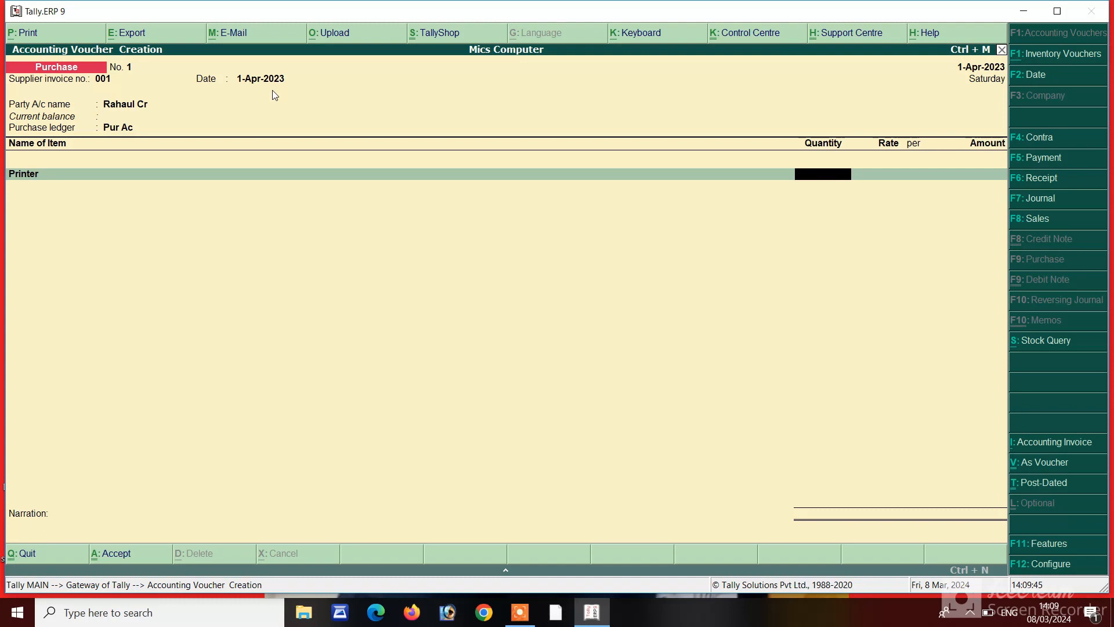
Enter 15 pcs of Printer at a rate of 10000 and save the purchase voucher.
text(15)
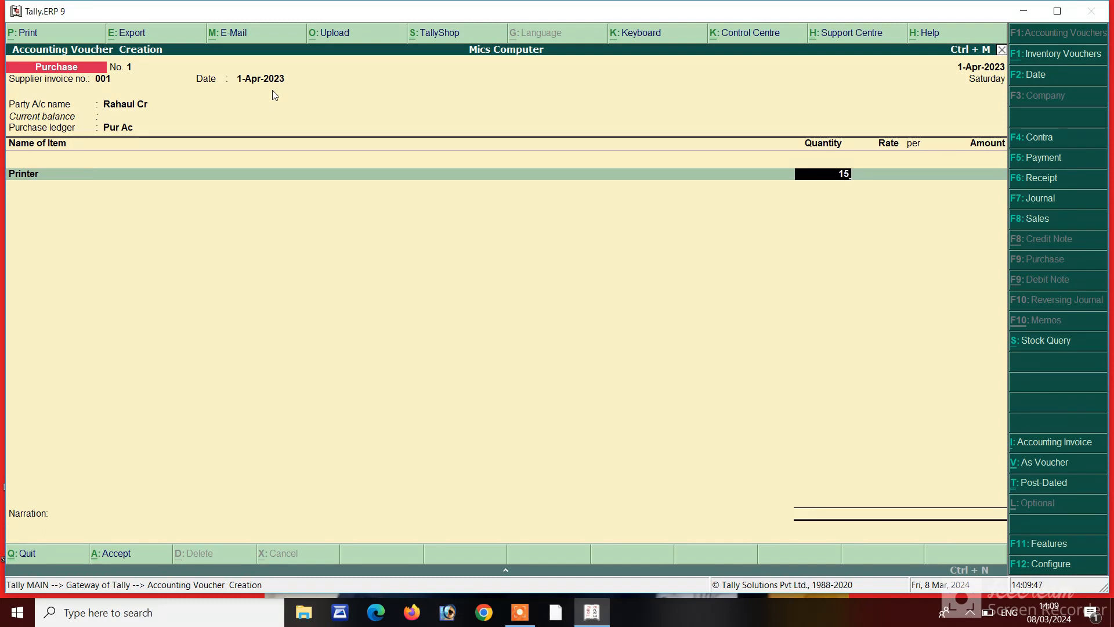
key(Return)
text(10000)
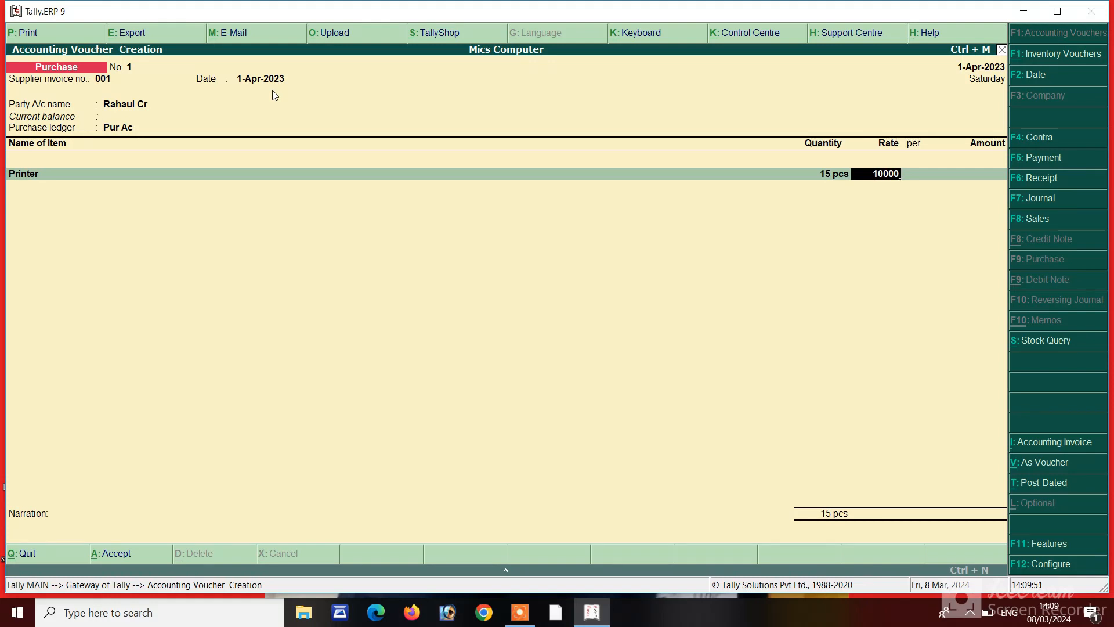
key(Return)
key(Return)
key(Return)
key(Return)
key(Return)
key(Return)
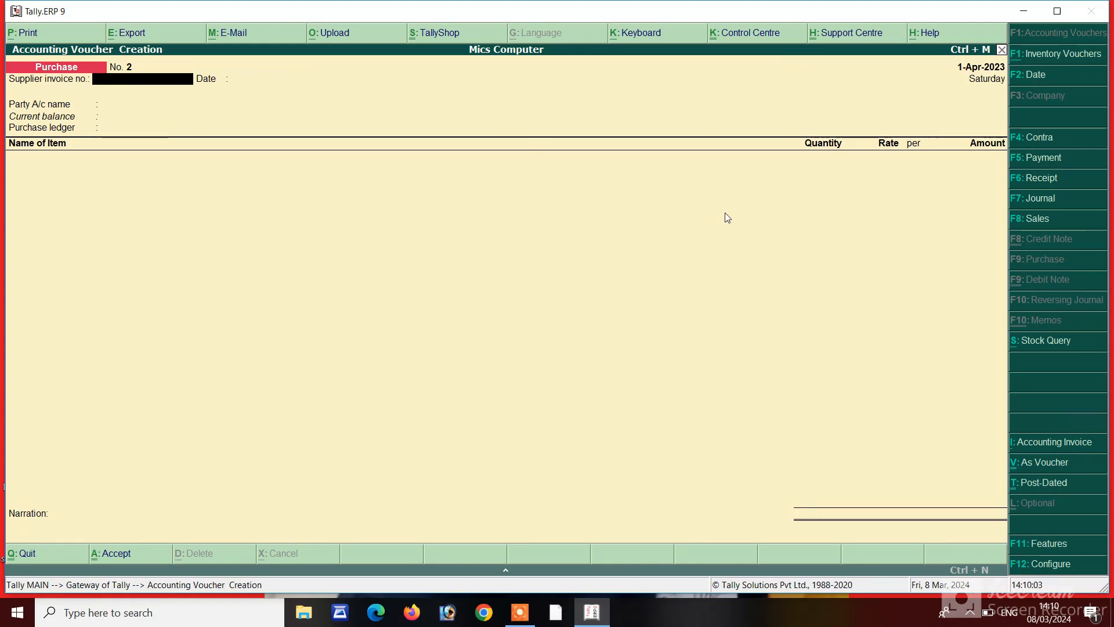
Switch to a new sales voucher and set its date to 2-4-2023.
click(1035, 219)
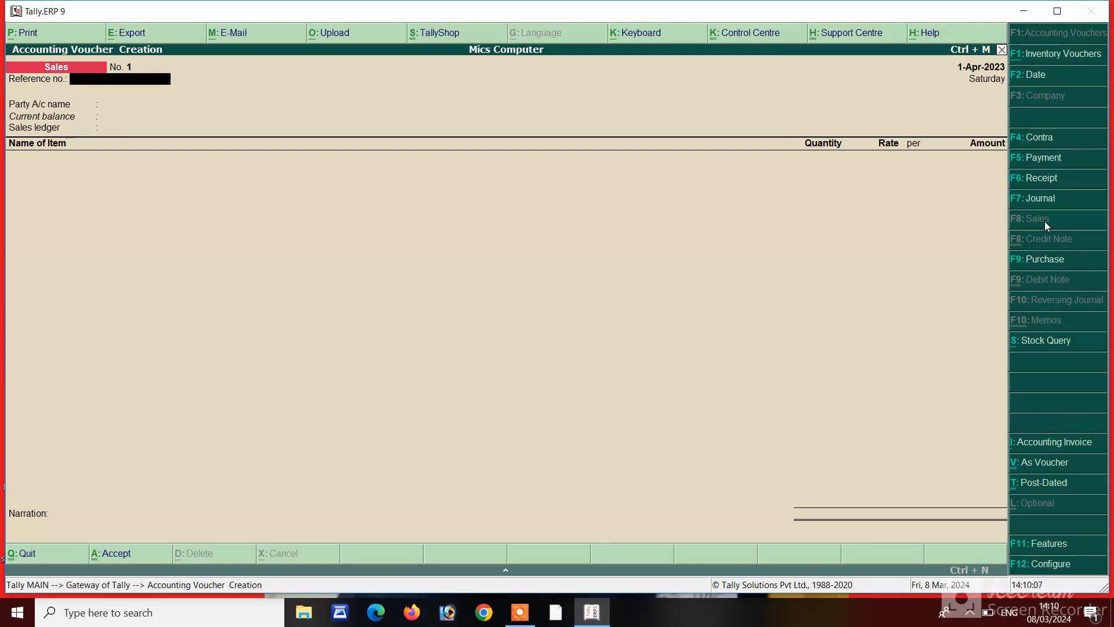
key(F2)
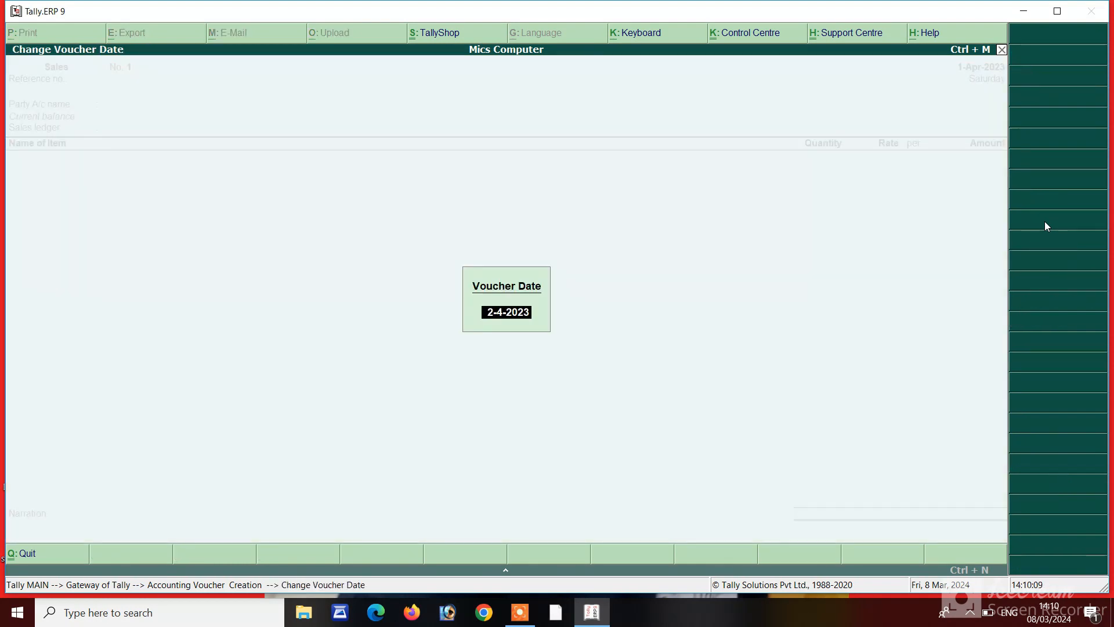
key(Return)
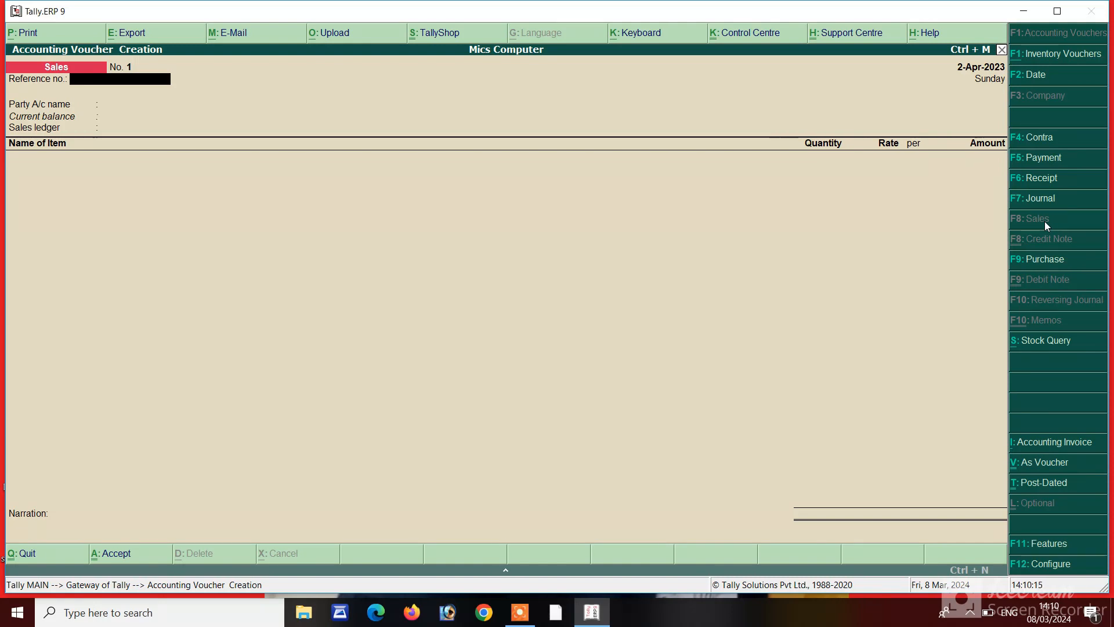
Leave the reference number blank, choose Abc Ccomputer as the sales party and accept the despatch and order details unchanged.
key(Return)
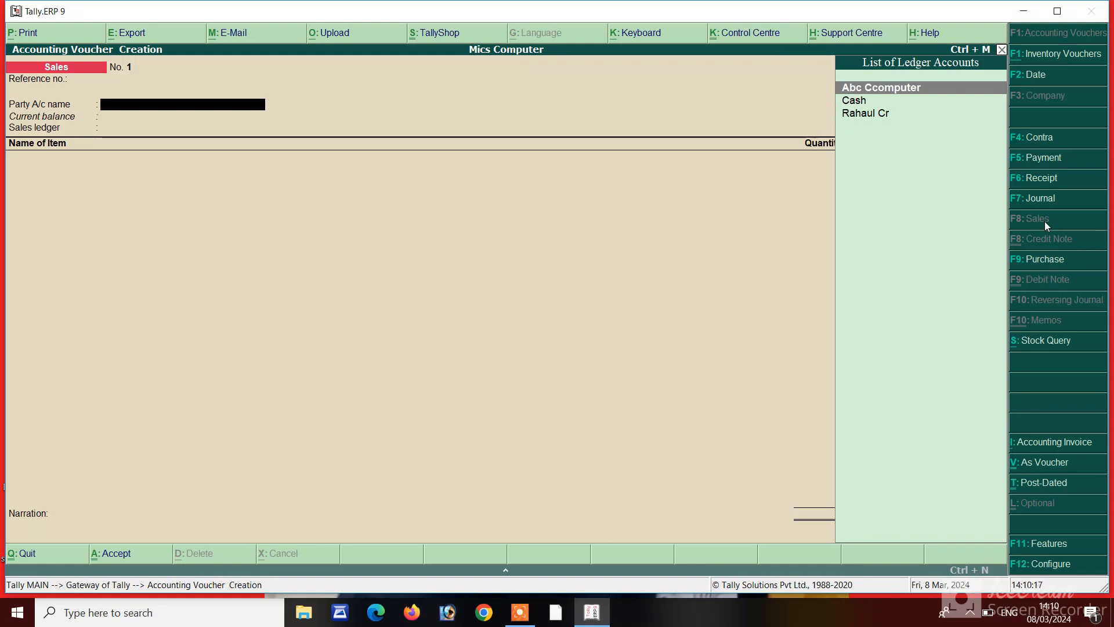
key(Return)
key(Return)
key(Return)
key(Return)
key(Return)
key(Return)
key(Return)
key(Return)
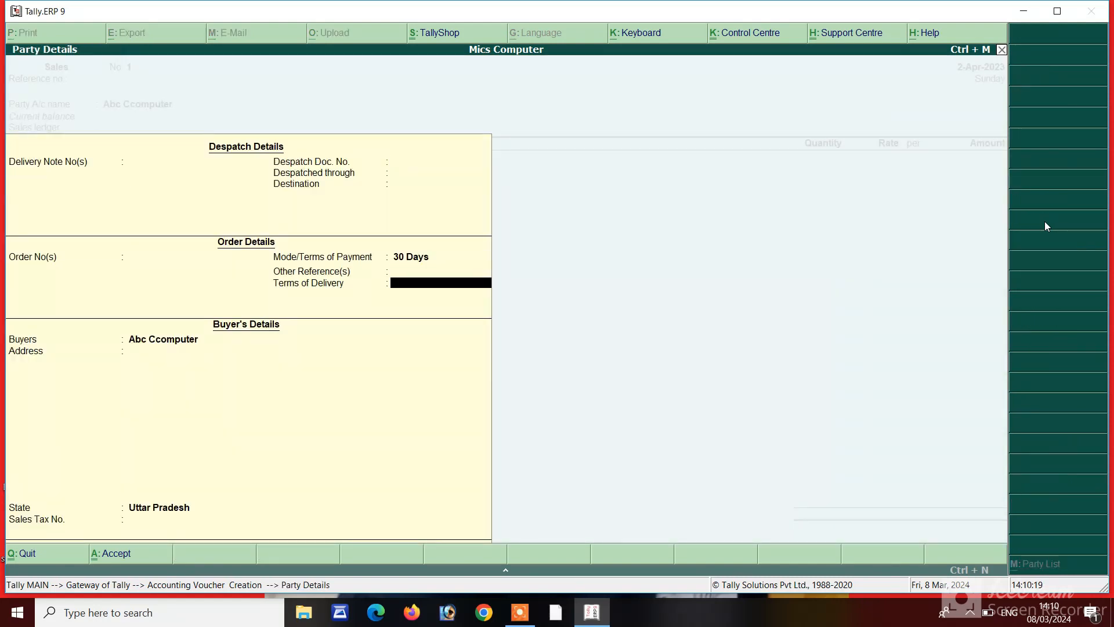
key(Return)
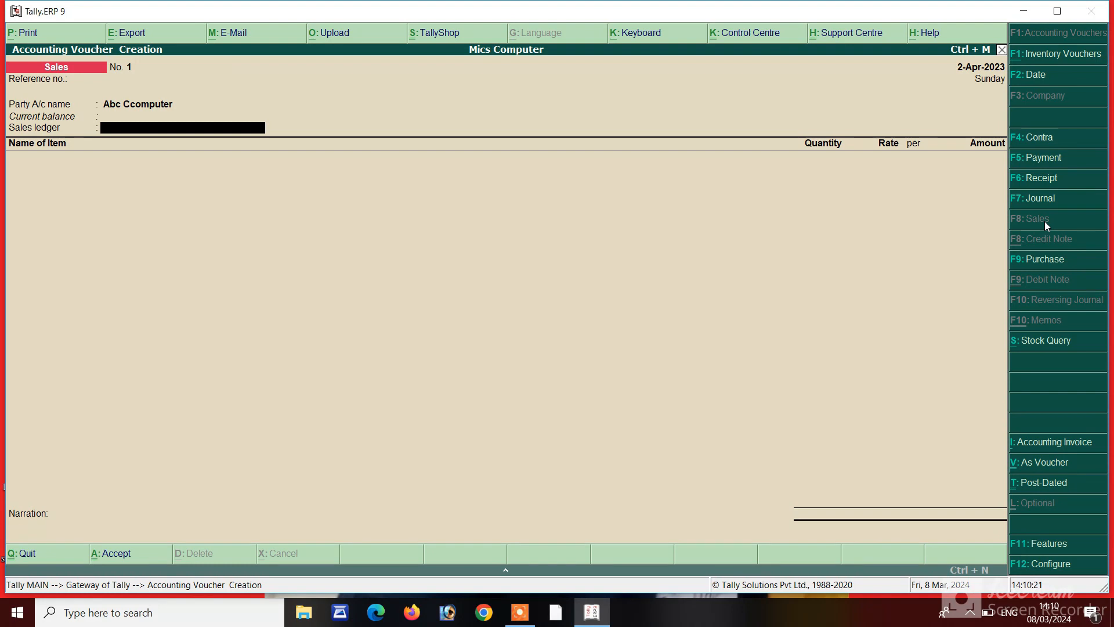
Create the ledger Sales Ac under Sales Accounts and use it as the voucher's sales ledger.
key(alt+c)
text(Sale)
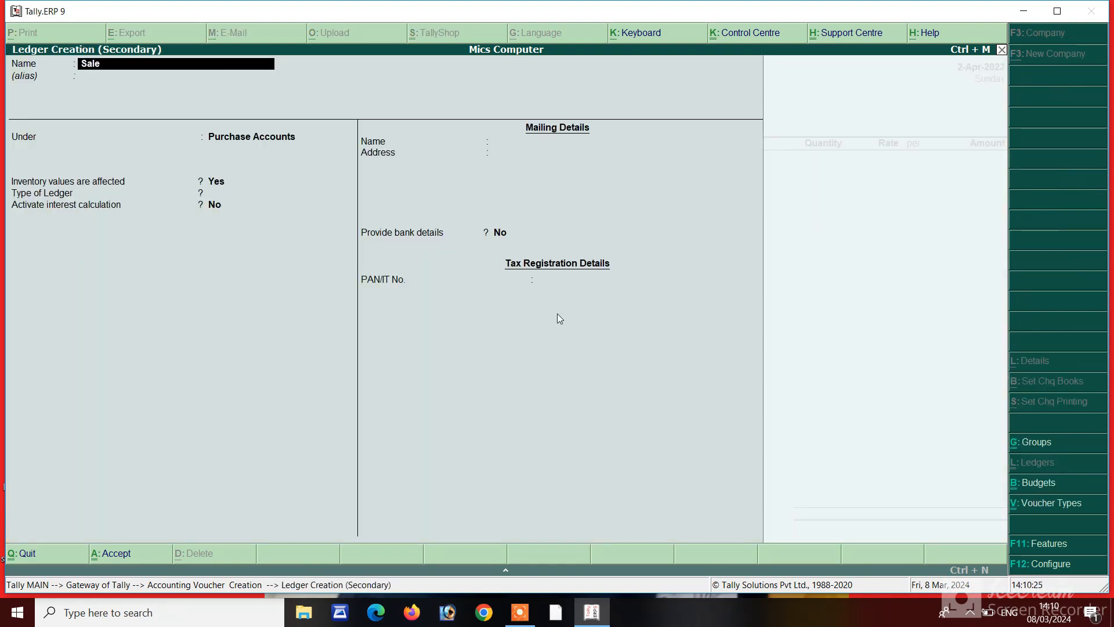
text(s)
text(Ac)
key(Return)
text(S)
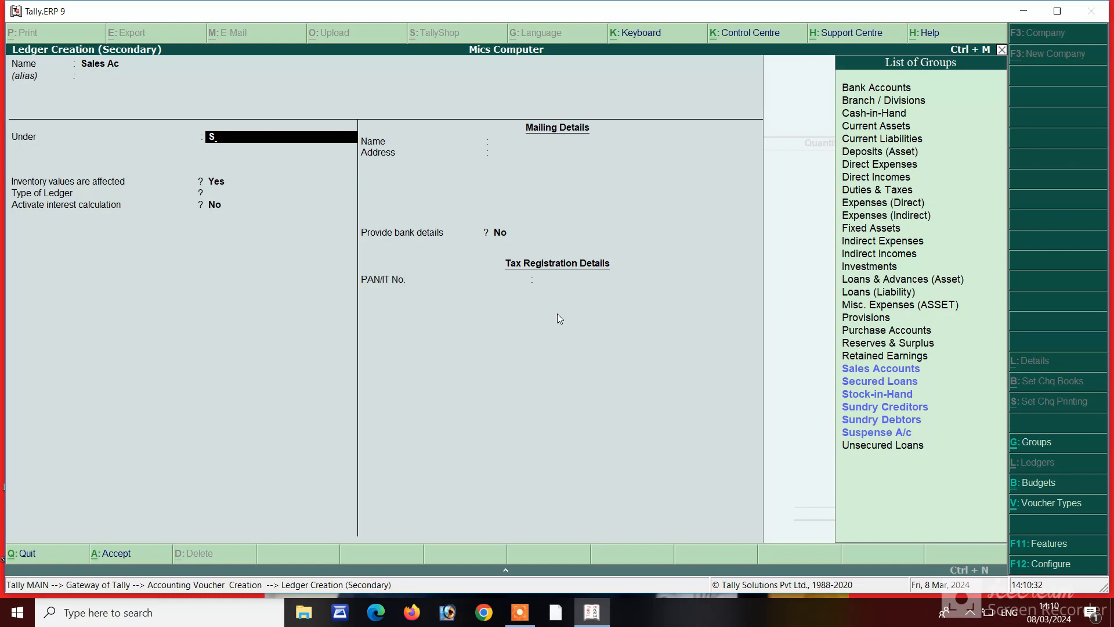
key(Up)
key(Up)
key(Up)
key(Up)
key(Up)
key(Up)
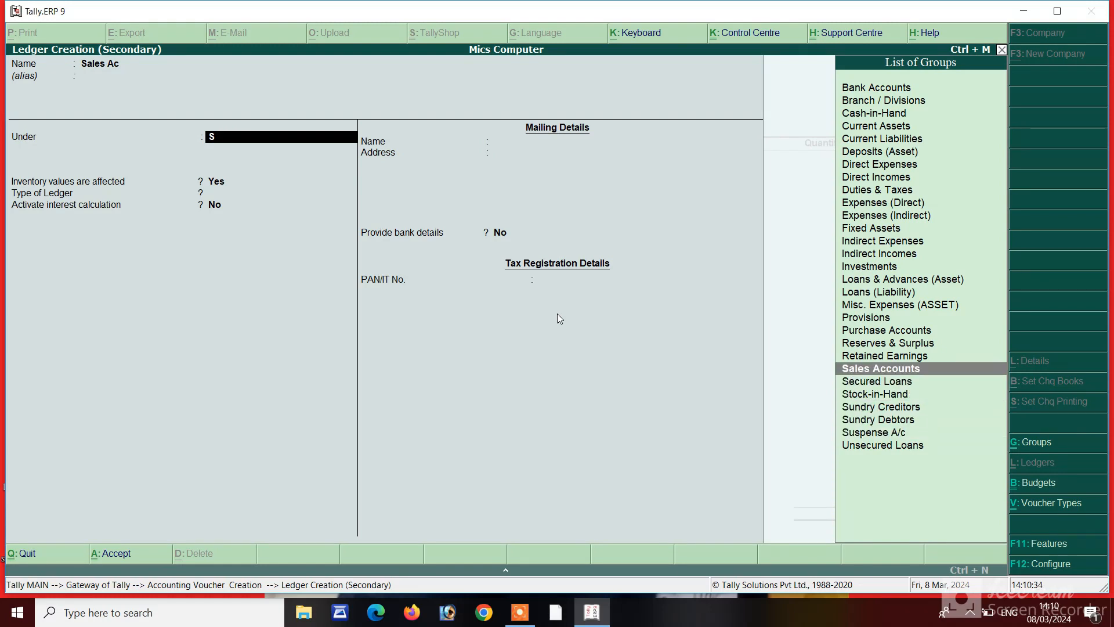
key(Return)
key(ctrl+a)
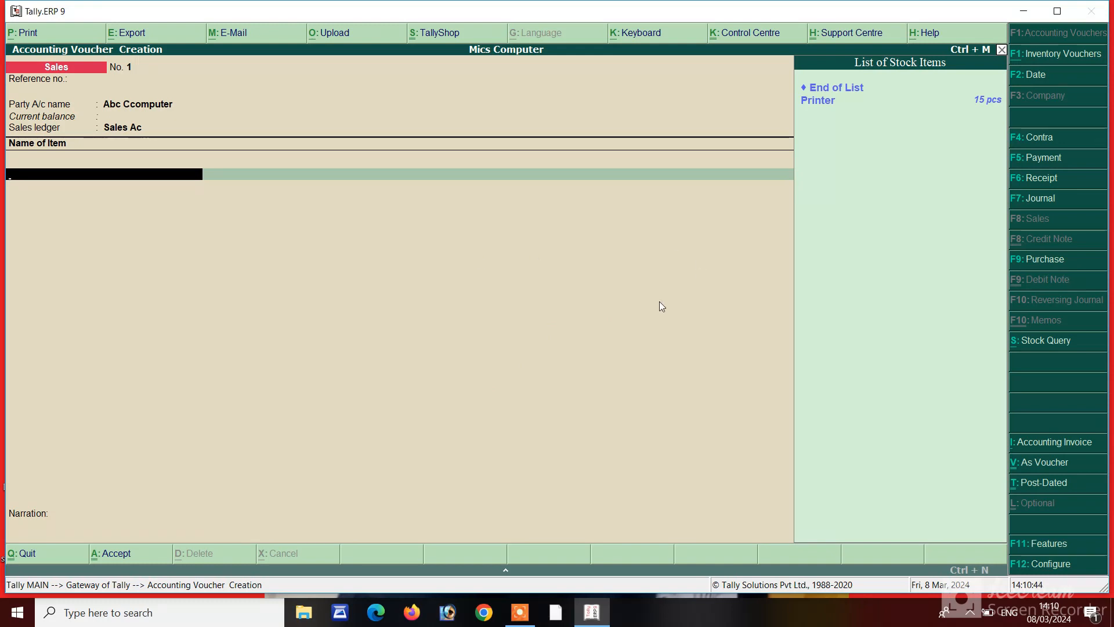
Add Printer as the sales voucher's item and check its stock and purchase details with a stock query.
key(Down)
key(Return)
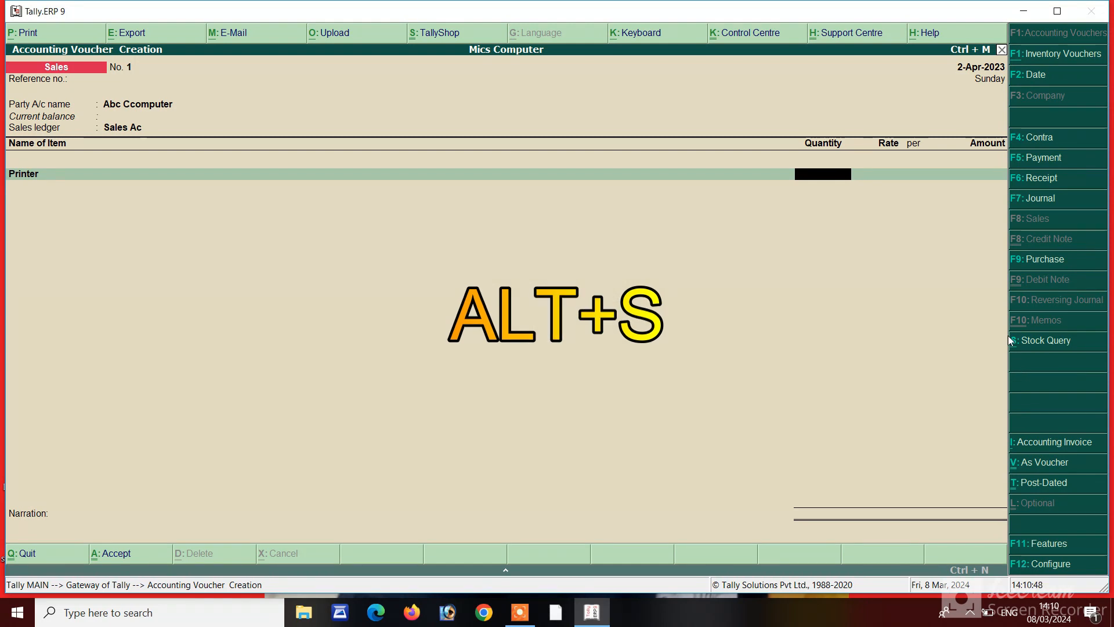
key(alt+s)
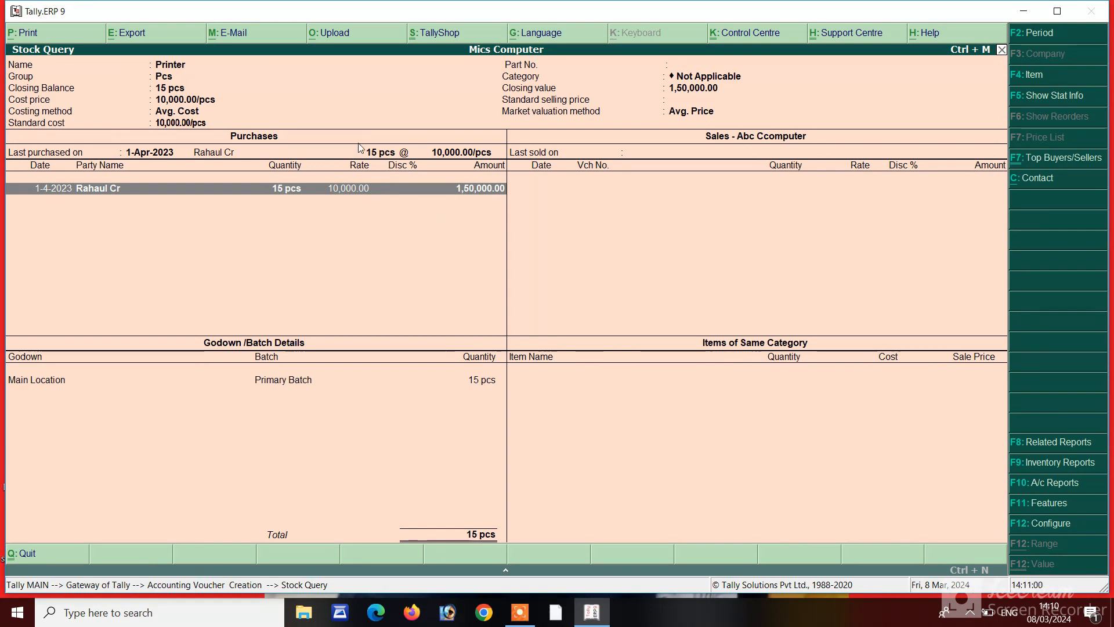
key(Escape)
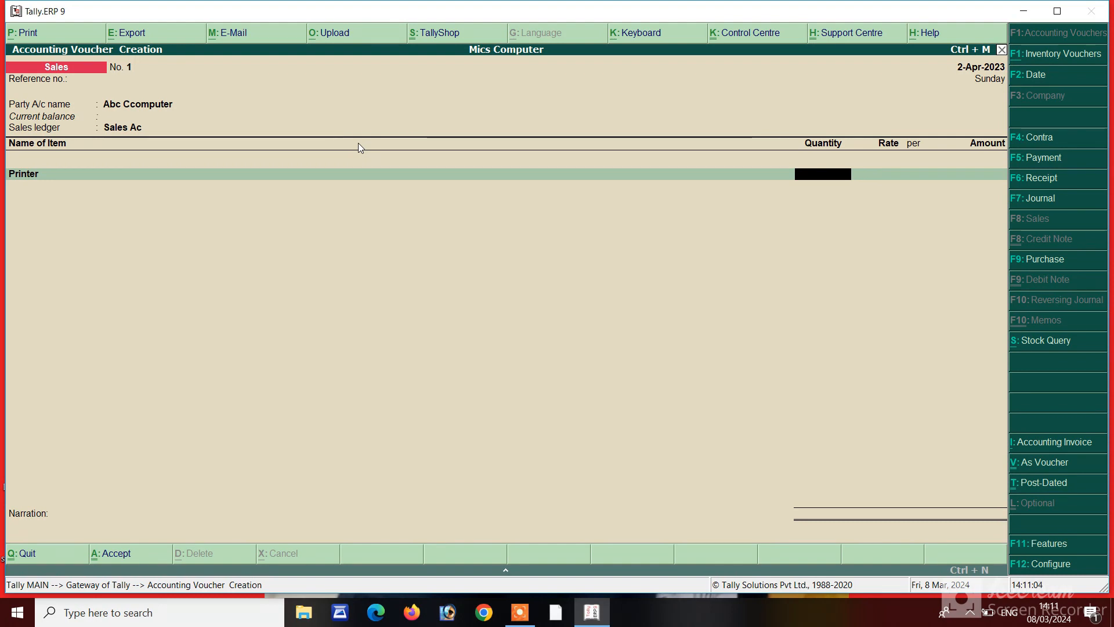
text(1500)
key(BackSpace)
key(BackSpace)
key(BackSpace)
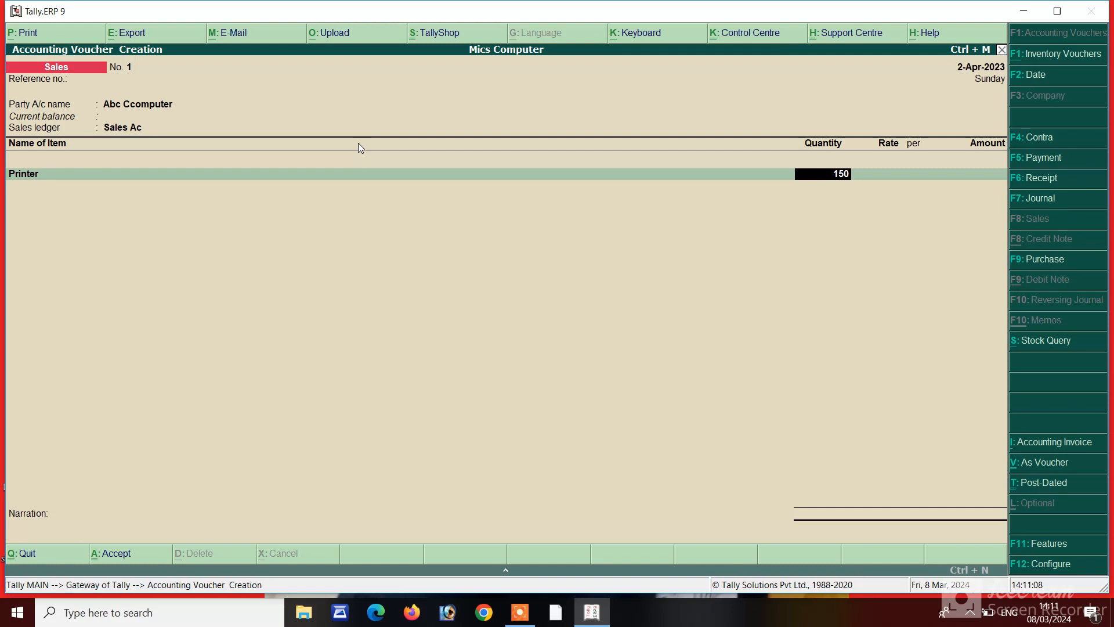
key(BackSpace)
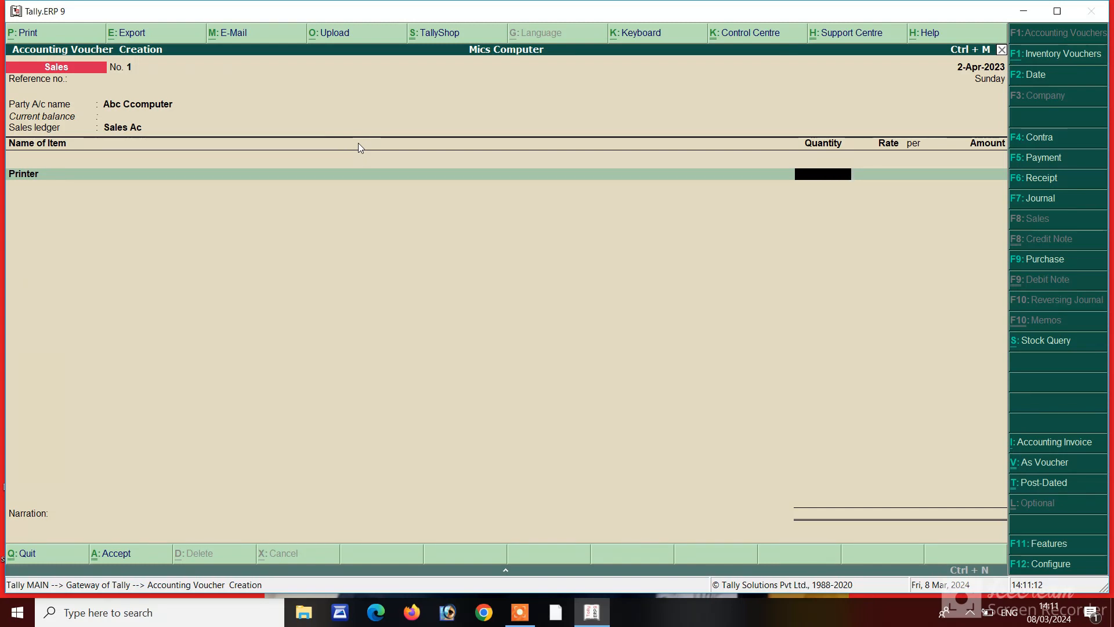
Enter 8 pcs of Printer at a rate of 15,000, save the sales voucher and return to the Gateway of Tally.
text(8)
key(Return)
text(15,000)
key(Return)
key(Return)
key(Return)
key(Return)
key(Return)
key(Return)
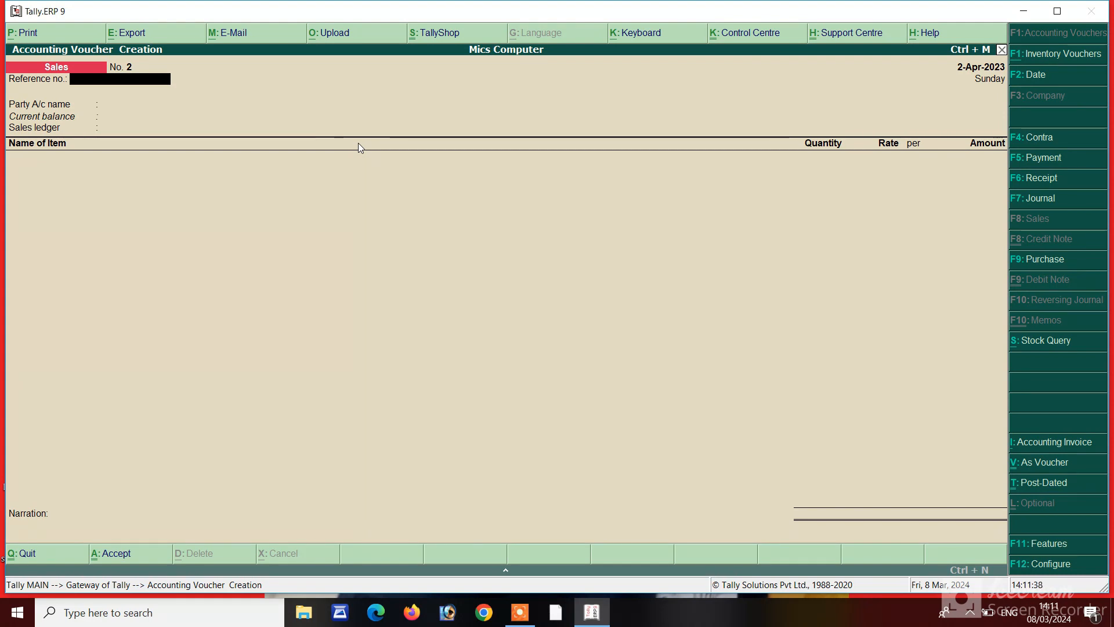
key(Escape)
key(Escape)
key(Escape)
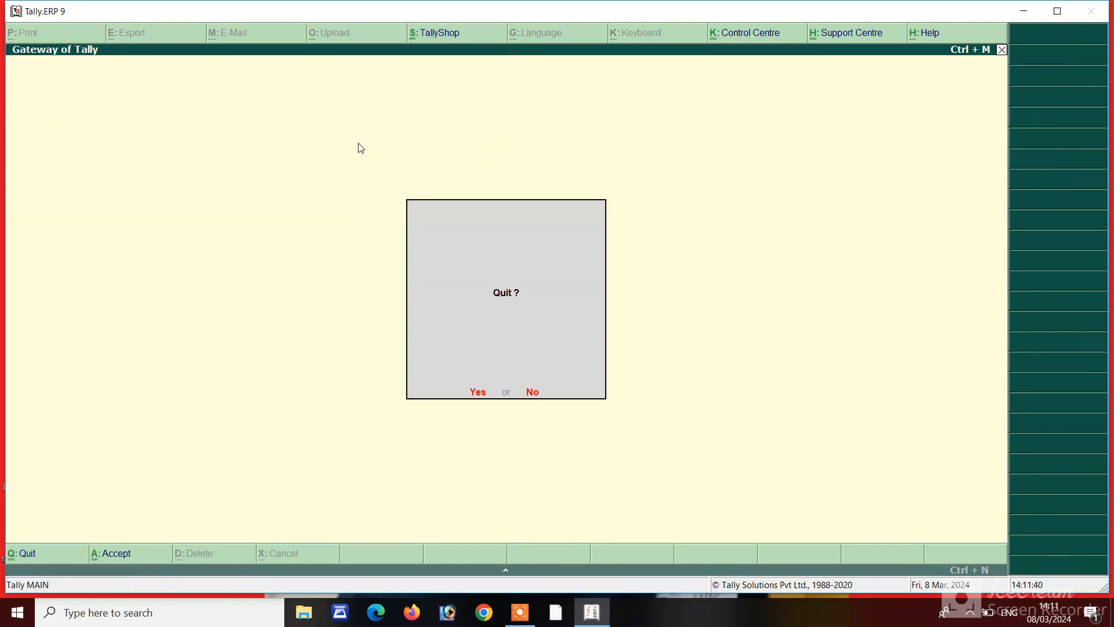
key(Escape)
Display the Interest Receivable report from the interest calculations in the Statements of Accounts.
key(Down)
key(Down)
key(Down)
key(Down)
key(Down)
key(Down)
key(Down)
key(Down)
key(Down)
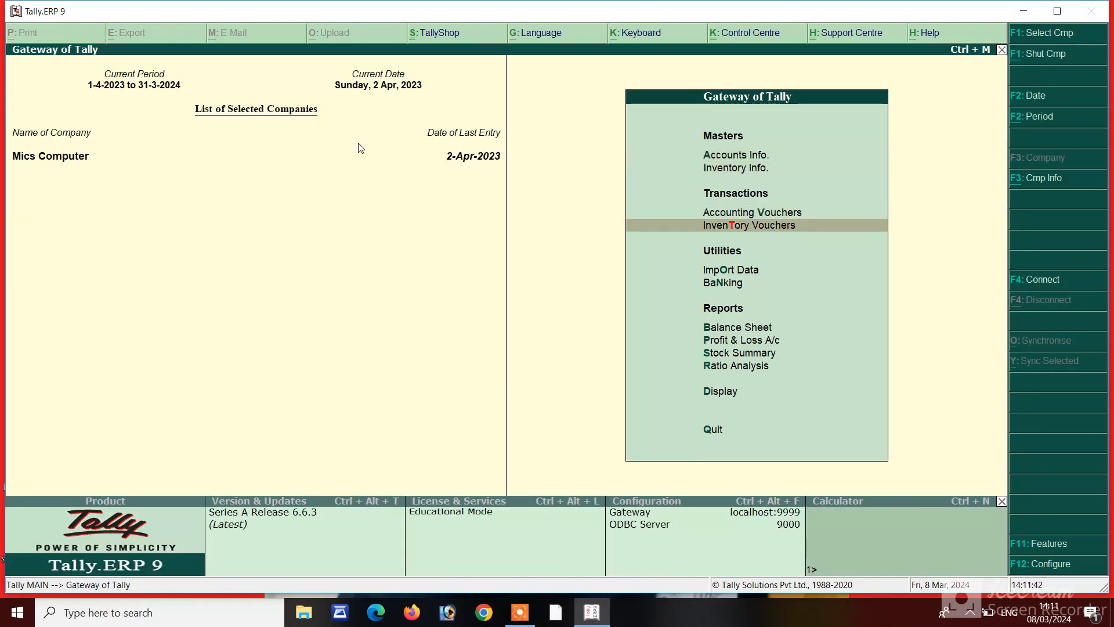
key(Down)
key(Return)
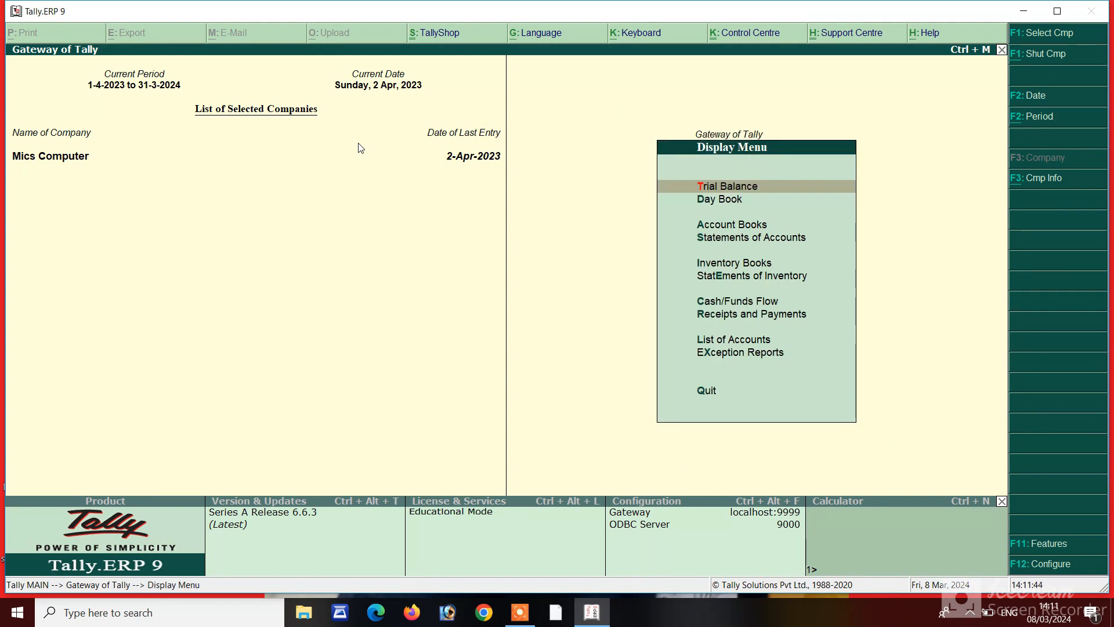
key(Down)
key(Down)
key(Down)
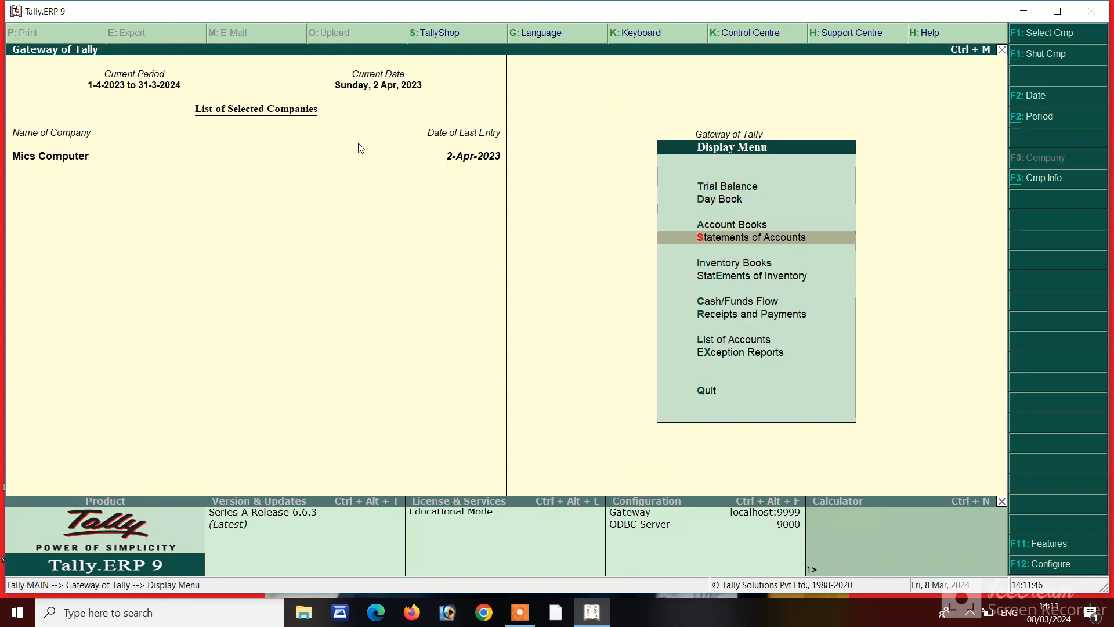
key(Return)
key(Down)
key(Return)
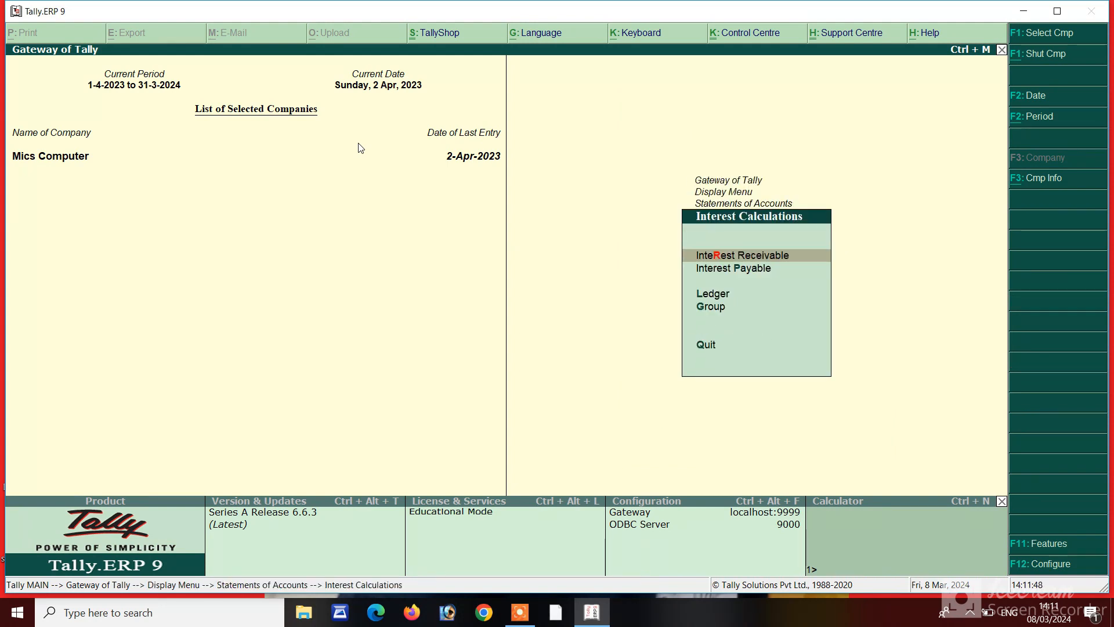
key(Return)
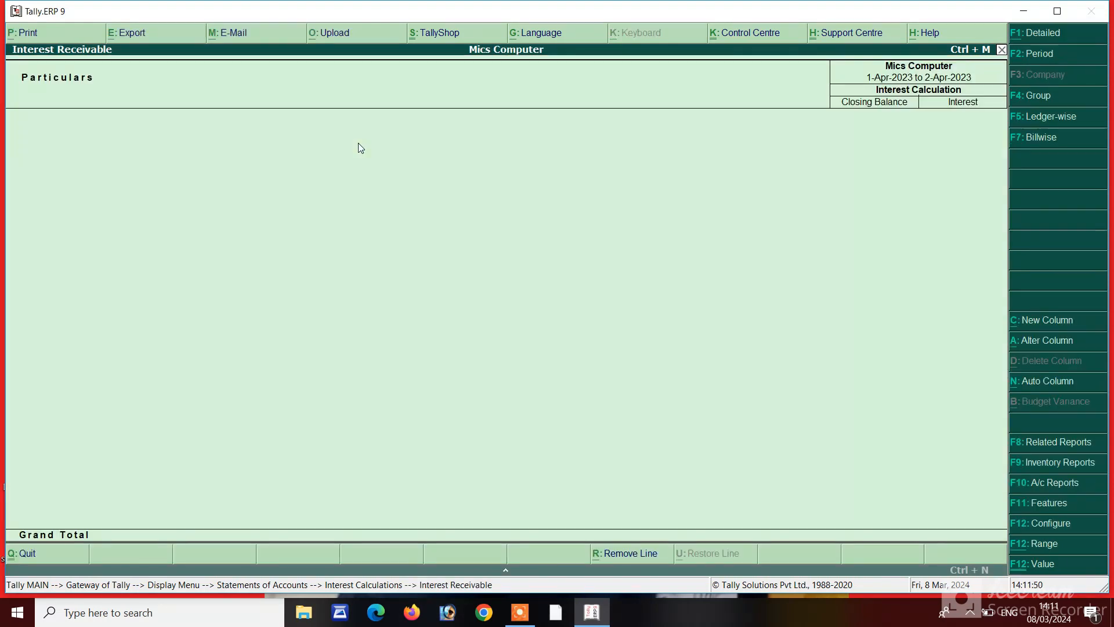
Set both ends of the Interest Receivable report's period to 2-7-2023.
key(F2)
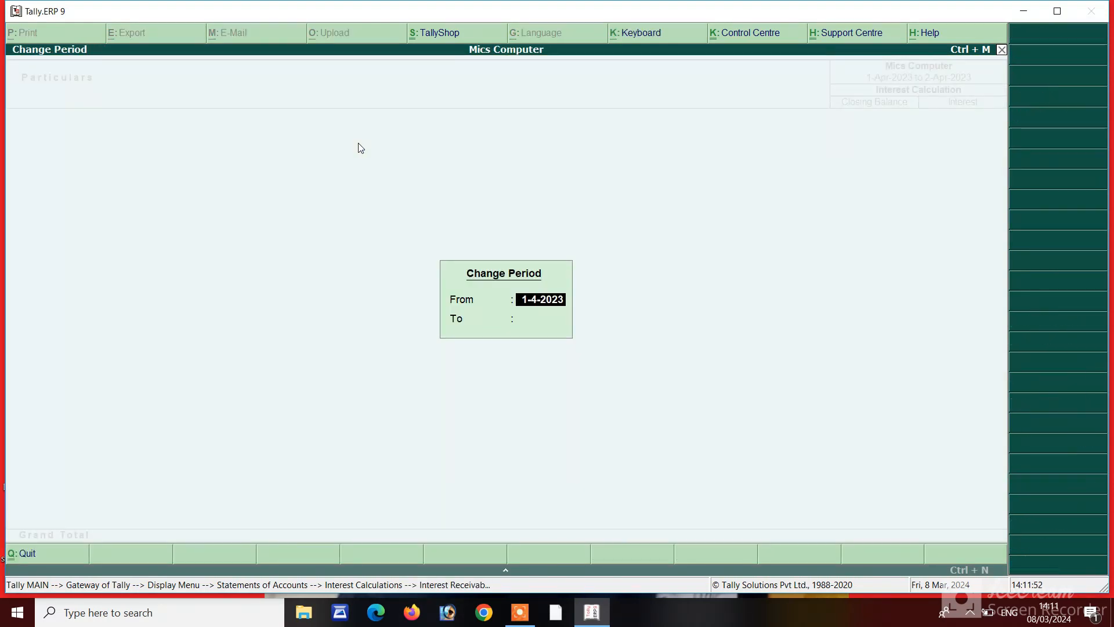
text(2/7/2023)
key(Return)
key(Return)
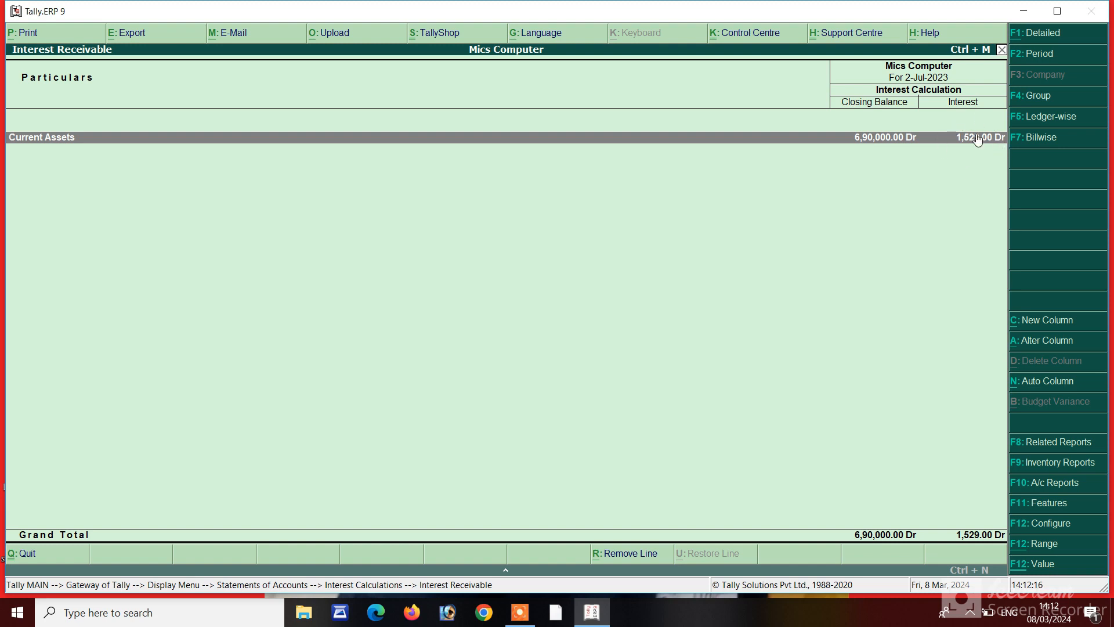
Drill down to Abc Ccomputer's ledger interest, examine it in detailed form and return to the Gateway of Tally.
key(Return)
key(Return)
key(Return)
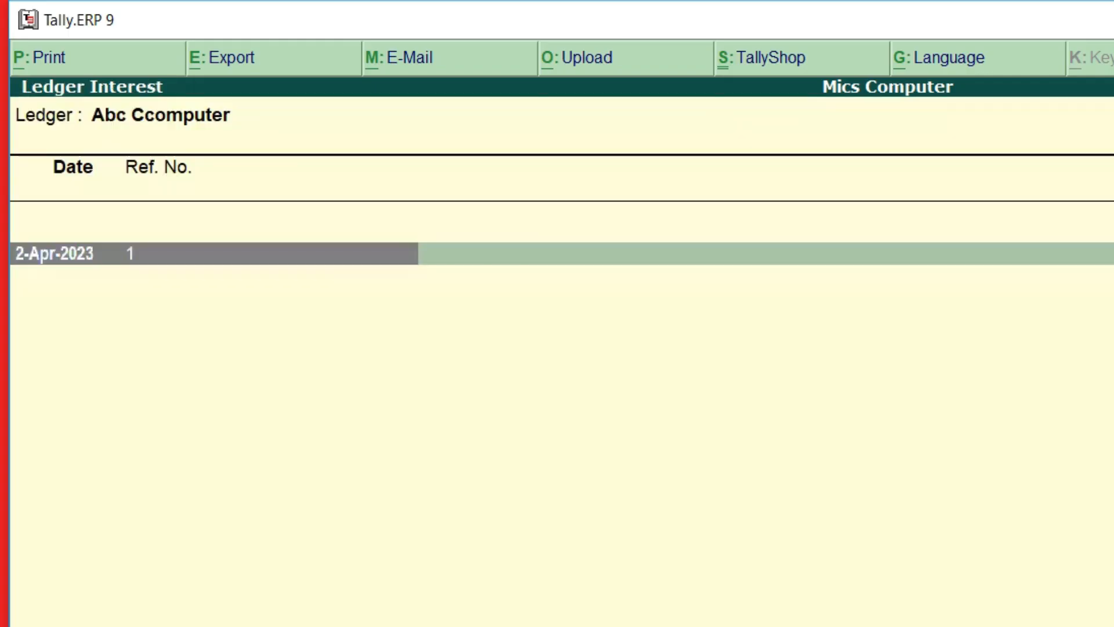
key(alt+F1)
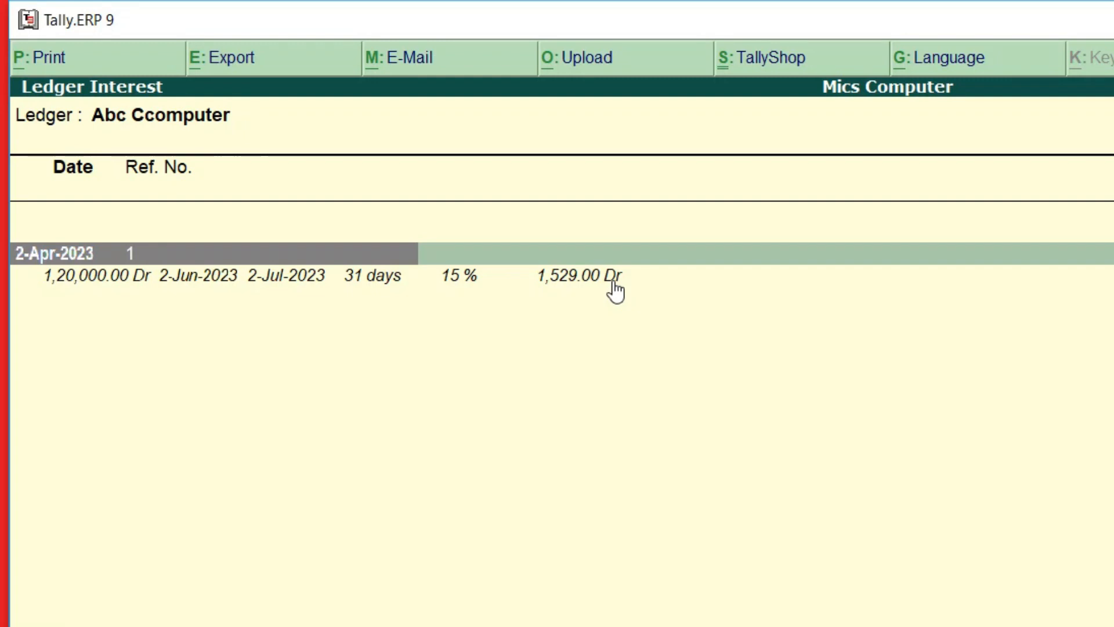
key(Escape)
key(Escape)
key(Escape)
key(Escape)
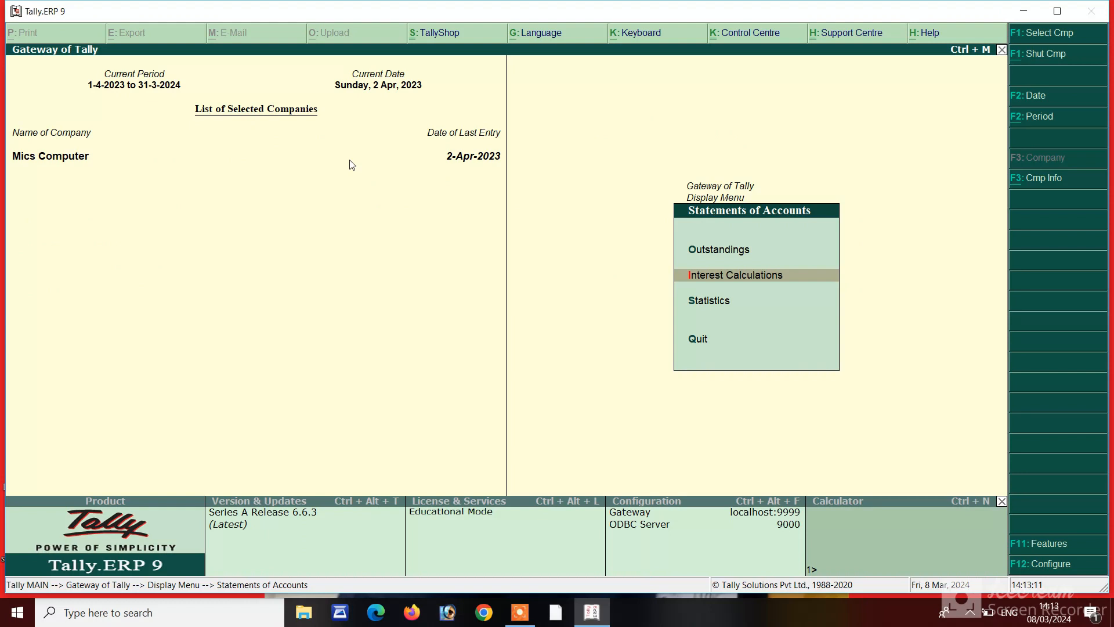
key(Escape)
key(Escape)
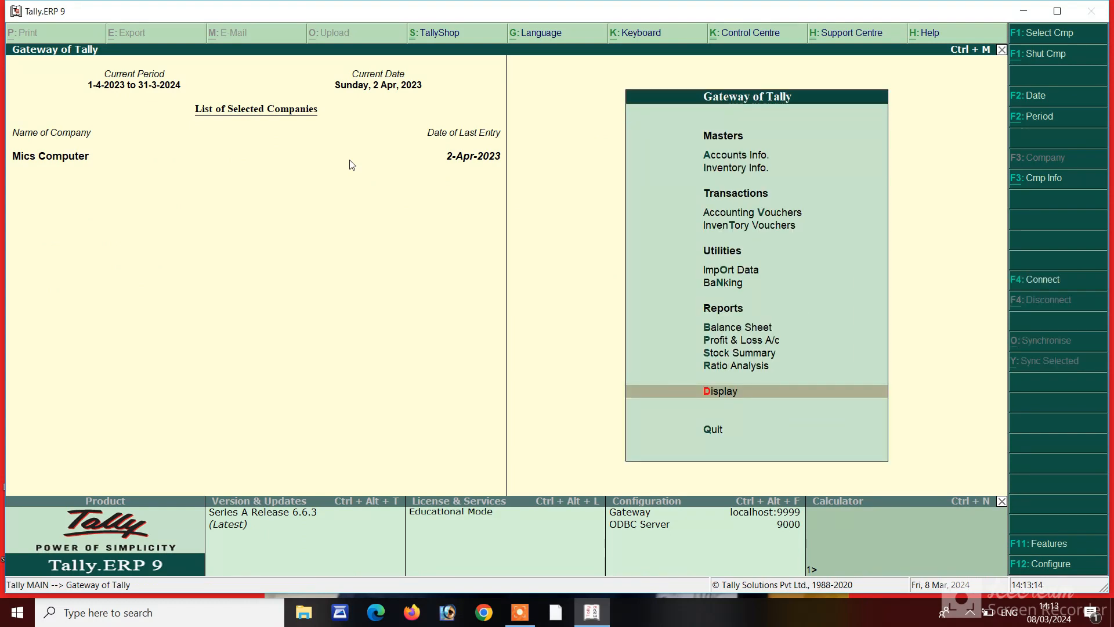
Open the Debit Note voucher type for alteration.
key(Up)
key(Up)
key(Up)
key(Up)
key(Up)
key(Up)
key(Up)
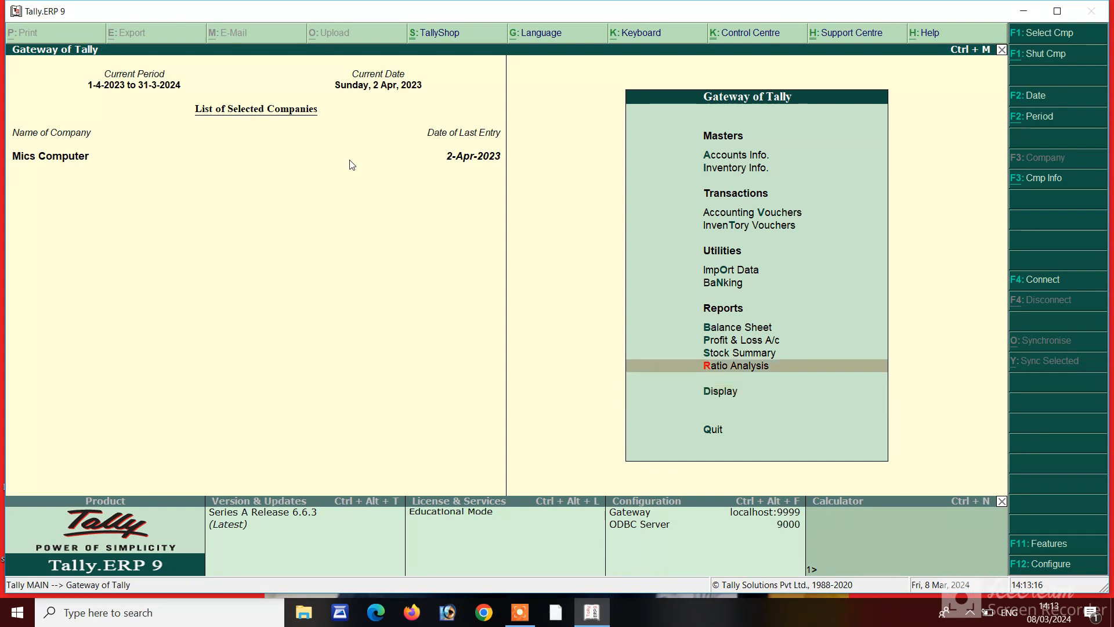
key(Up)
key(Up)
key(Up)
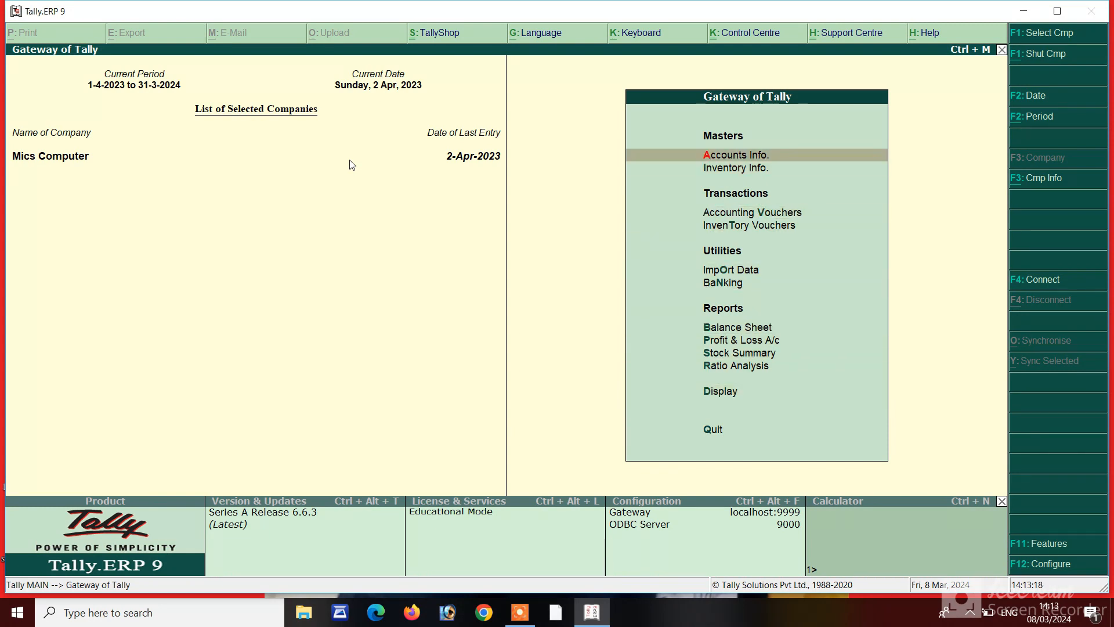
key(Return)
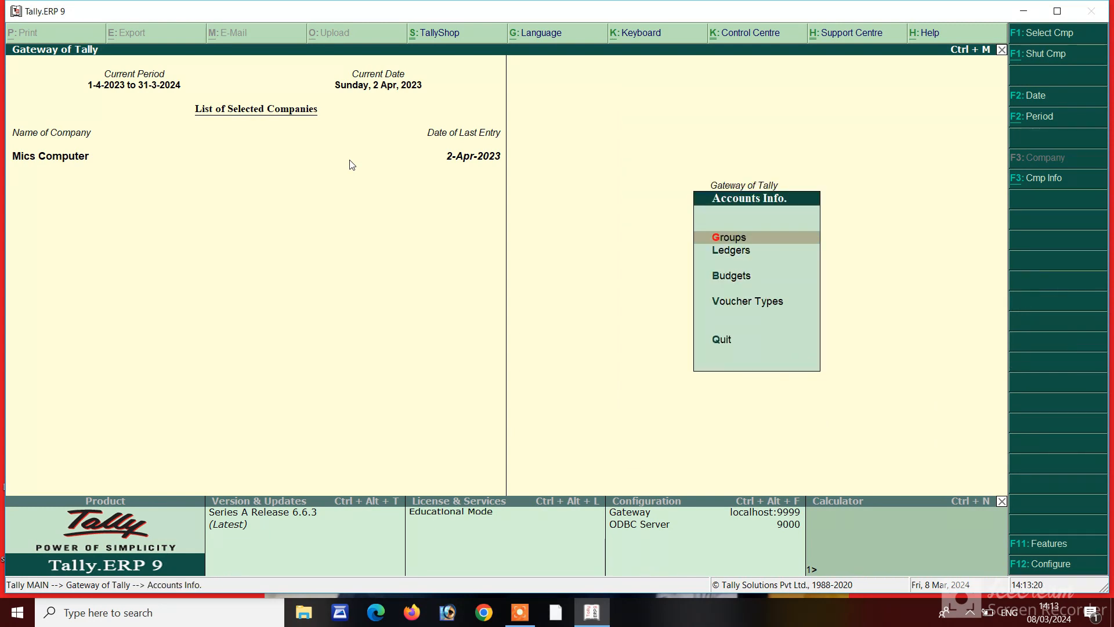
key(Down)
key(Down)
key(Down)
key(Return)
key(Down)
key(Down)
key(Return)
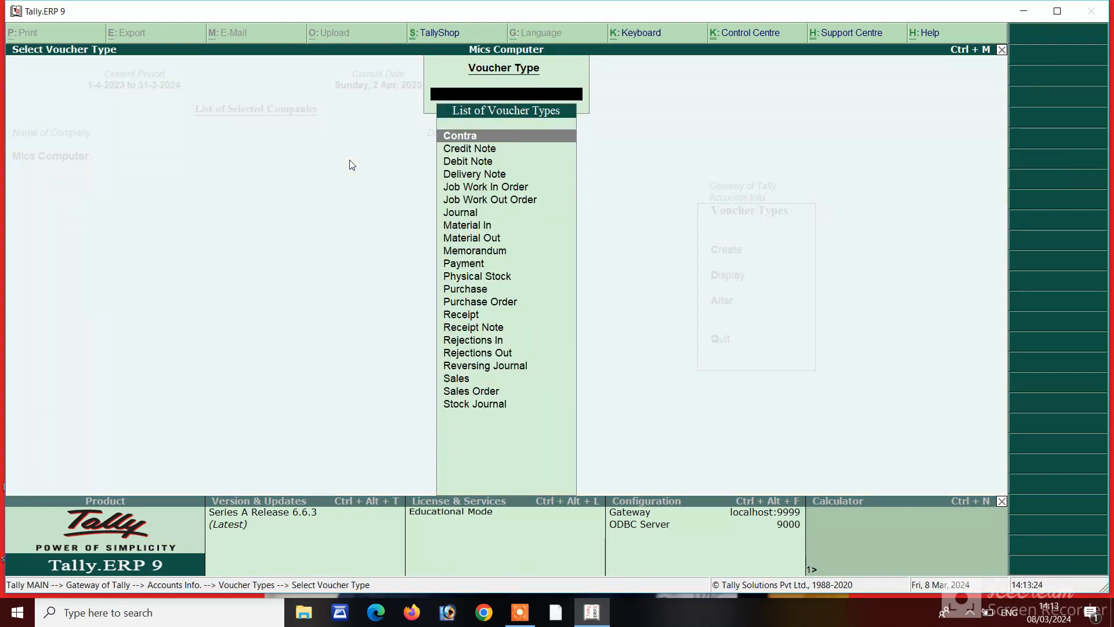
text(D)
key(Down)
key(Up)
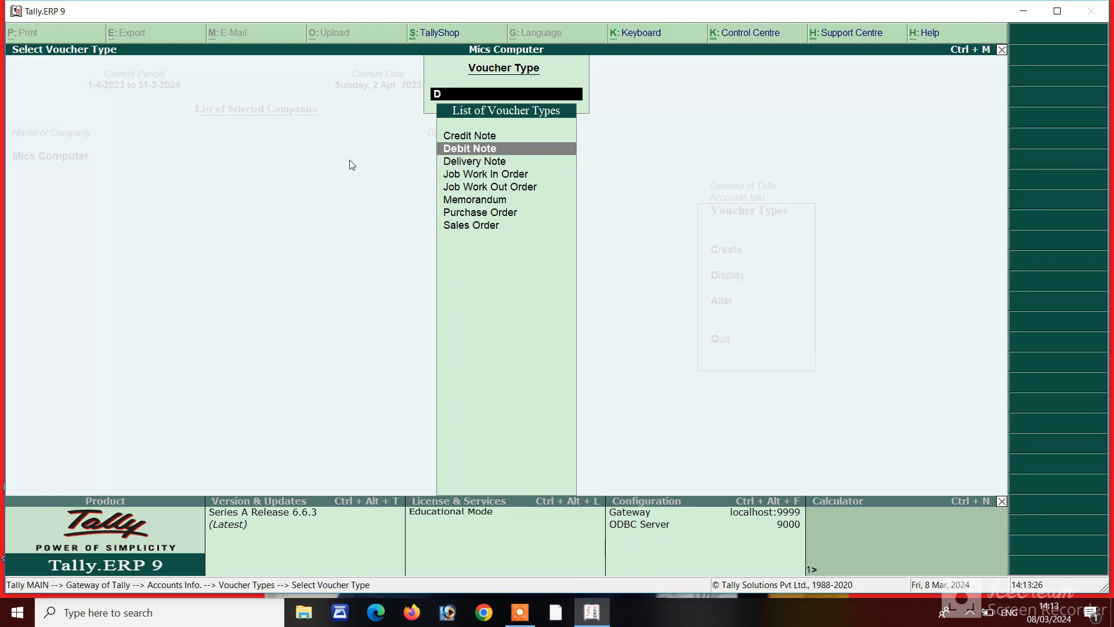
key(Return)
Keep the Debit Note's general and printing settings unchanged and add a voucher class named Interst.
key(Return)
key(Return)
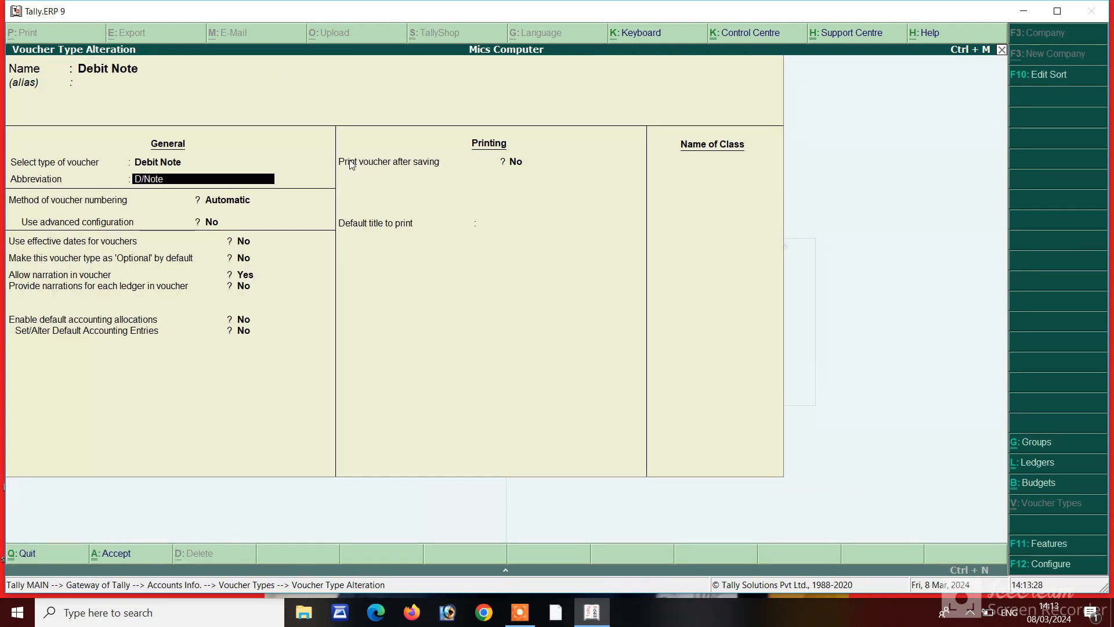
key(Return)
key(Return)
key(Return)
key(Return)
key(Return)
key(Return)
key(Return)
key(Return)
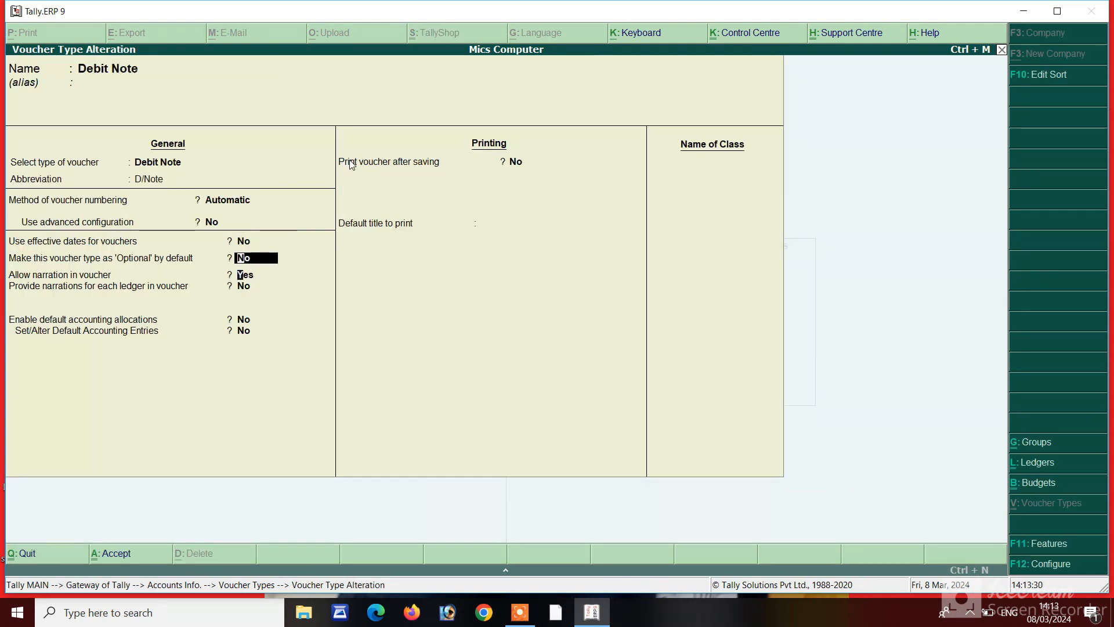
key(Return)
key(Return)
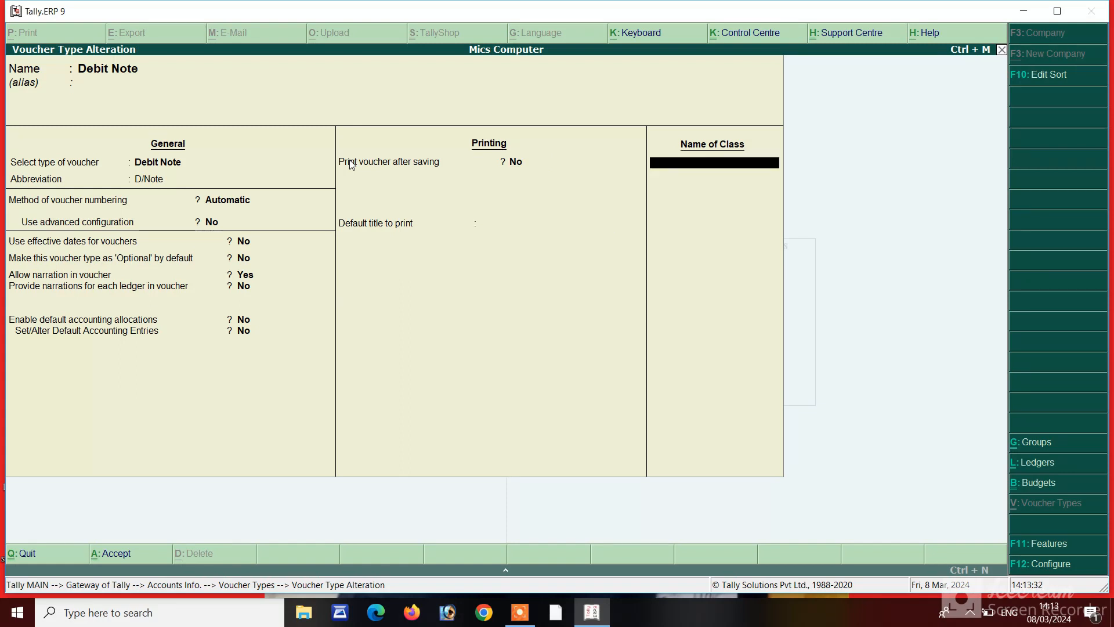
text(Interst)
key(Return)
key(Return)
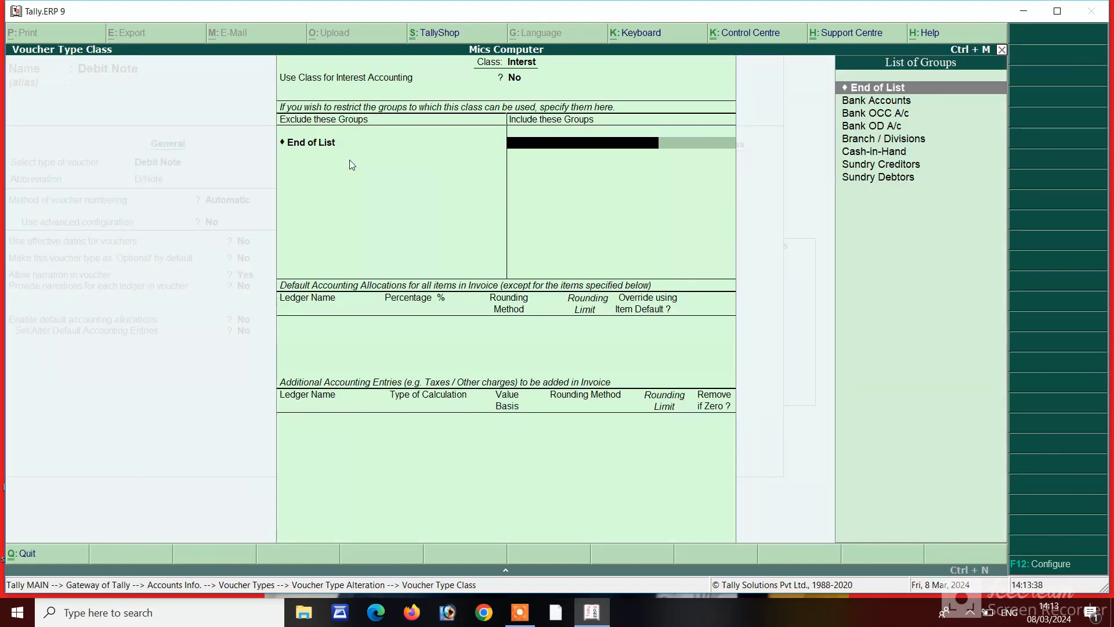
Leave Use Class for Interest Accounting at No with no group restrictions, save the Debit Note voucher type and leave voucher type alteration.
key(BackSpace)
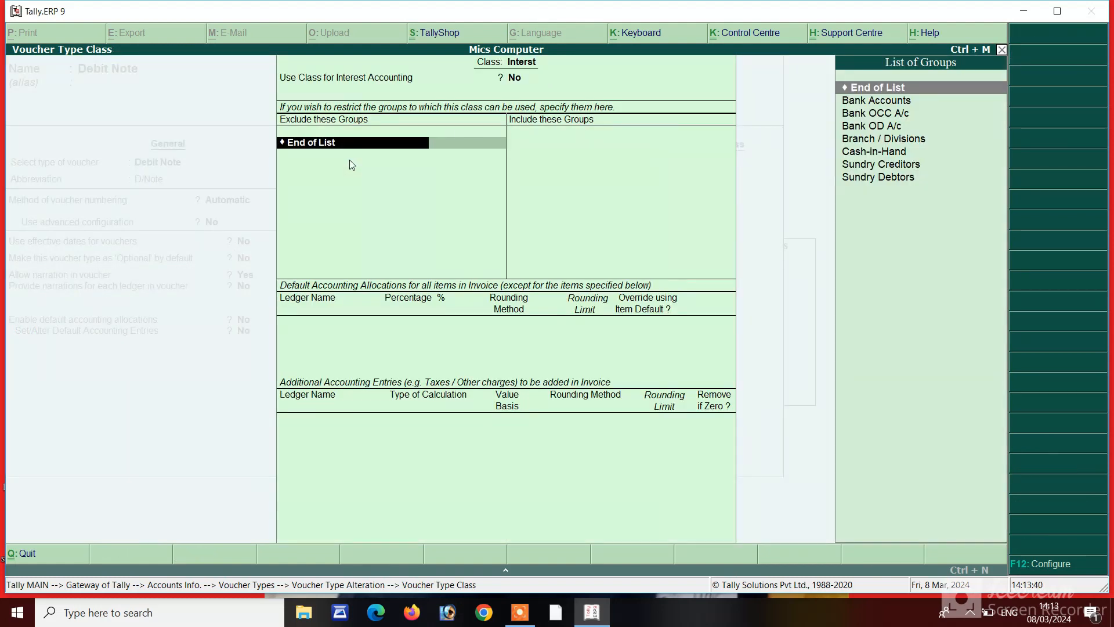
key(BackSpace)
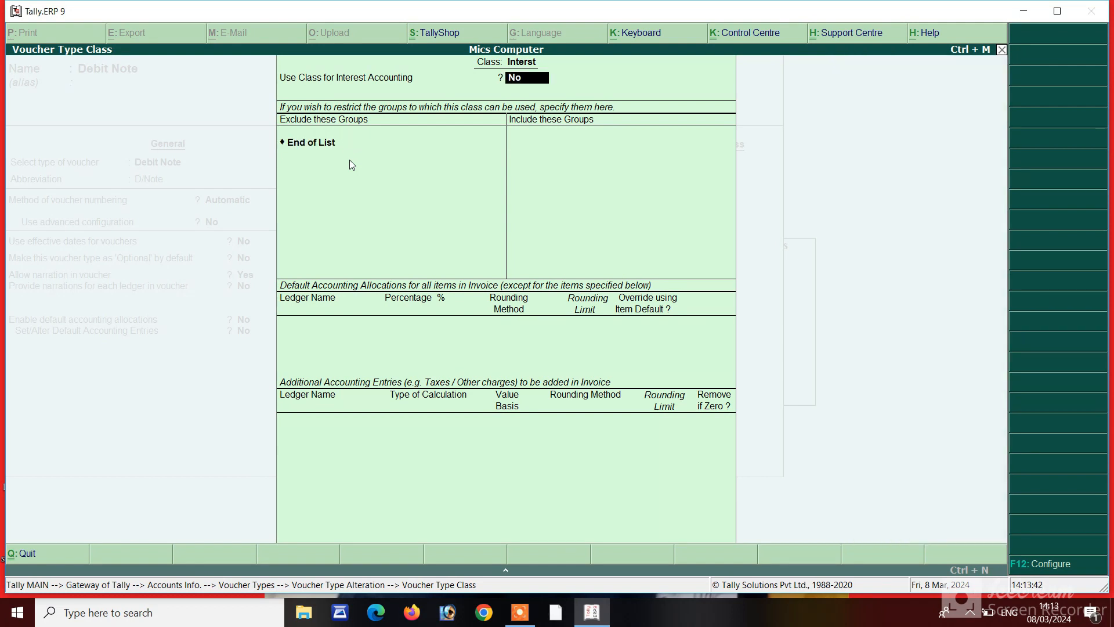
key(Return)
key(Return)
key(Return)
key(Return)
key(Return)
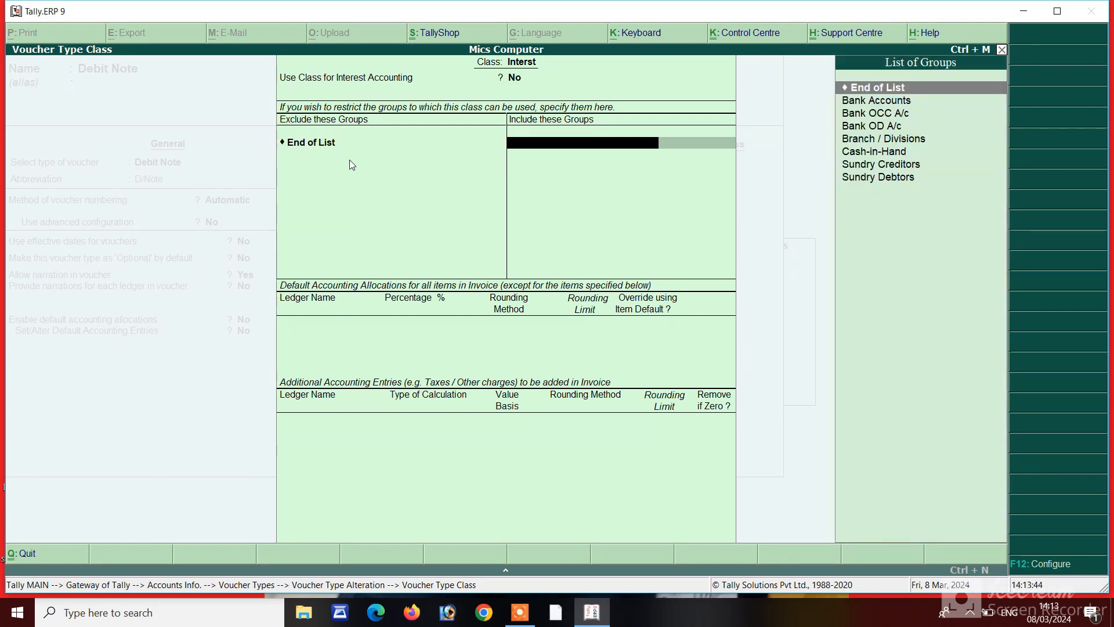
key(Return)
key(Return)
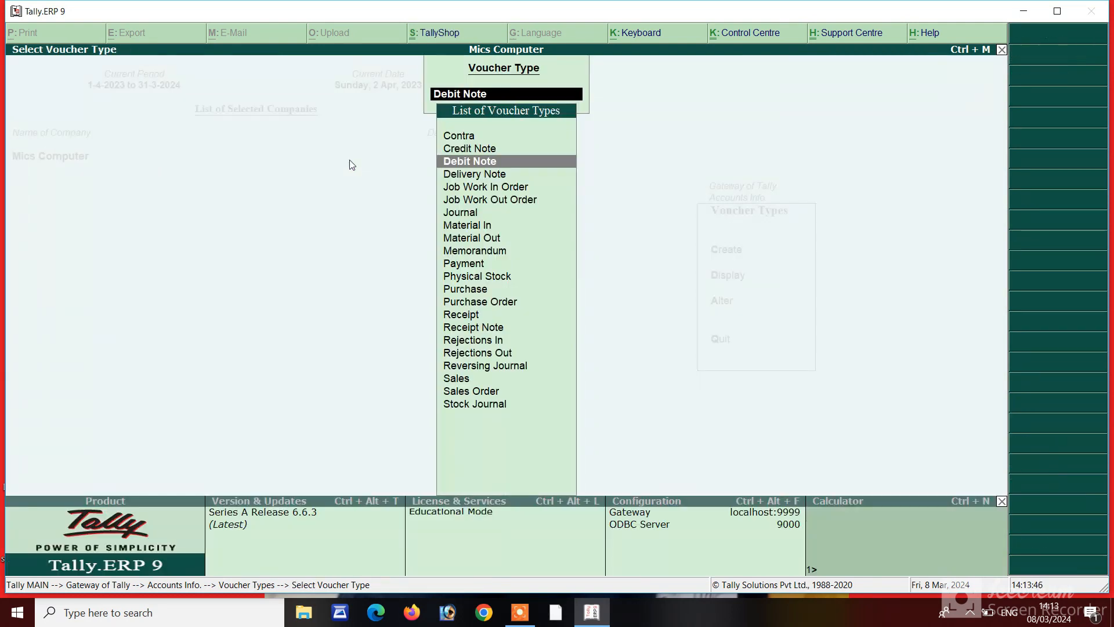
key(Escape)
key(Escape)
key(Escape)
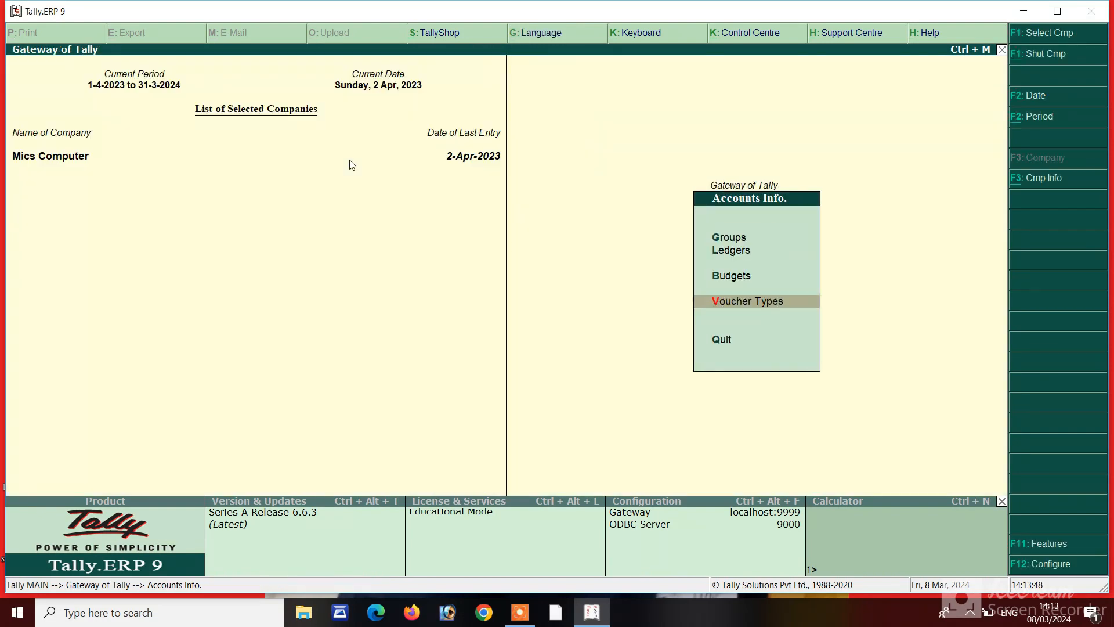
Open accounting voucher creation and enable debit and credit notes in the accounting features, with both recorded in invoice mode.
key(Down)
key(Down)
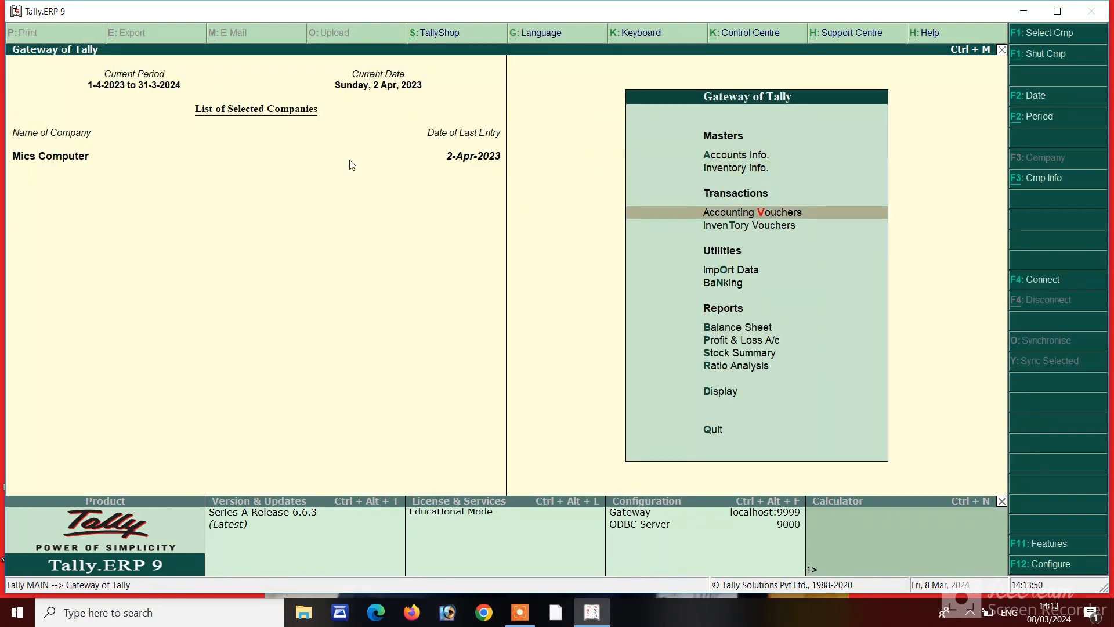
key(Return)
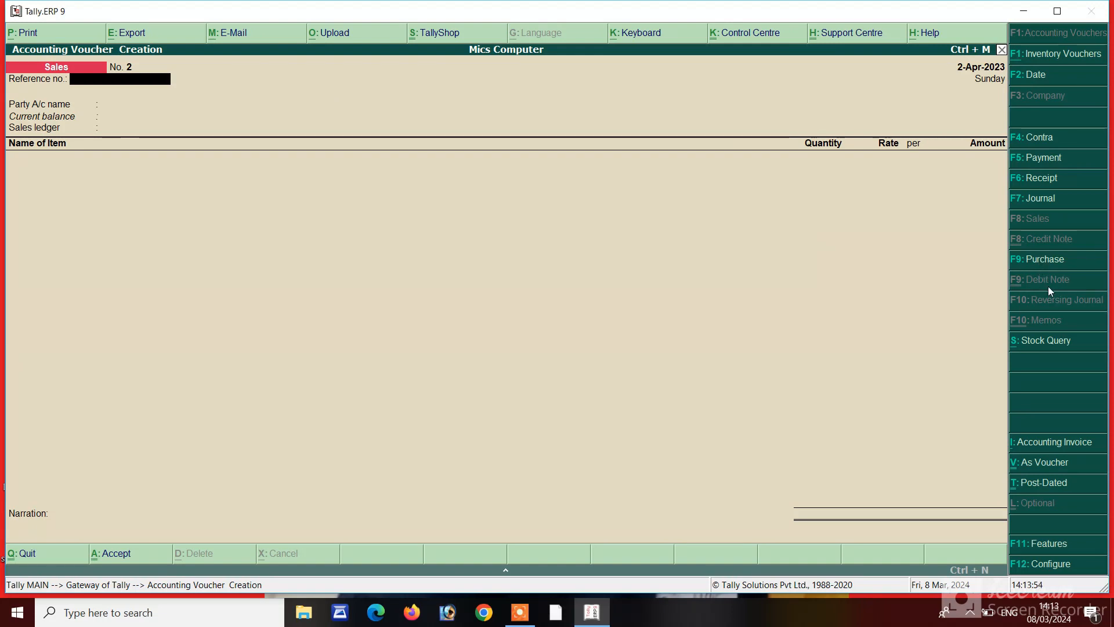
key(F11)
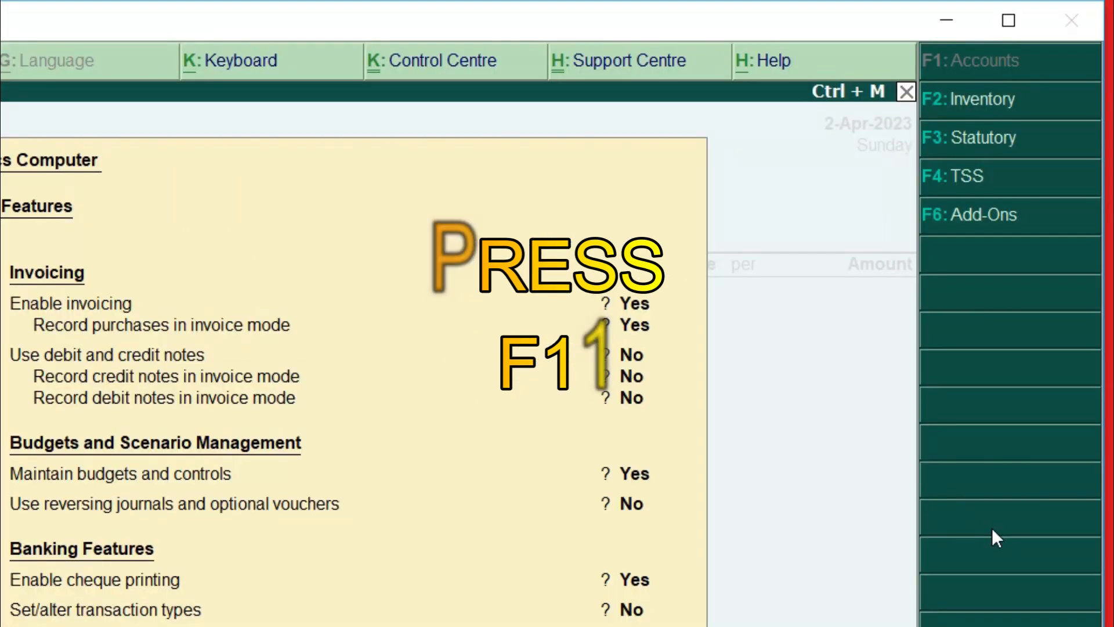
key(Return)
key(Return)
key(Return)
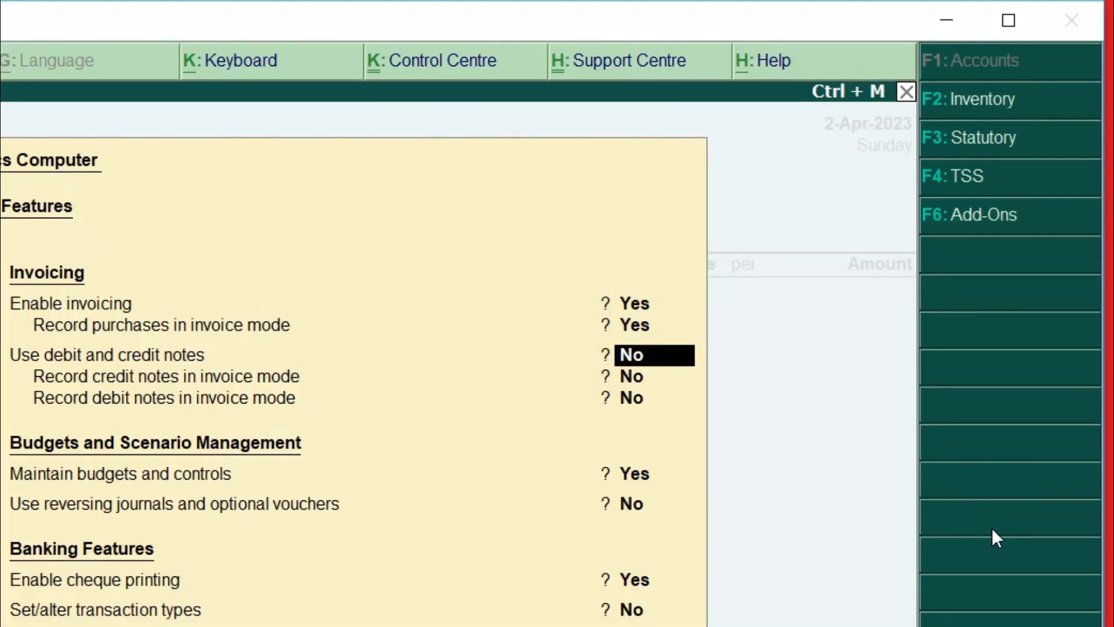
text(y)
key(Return)
text(y)
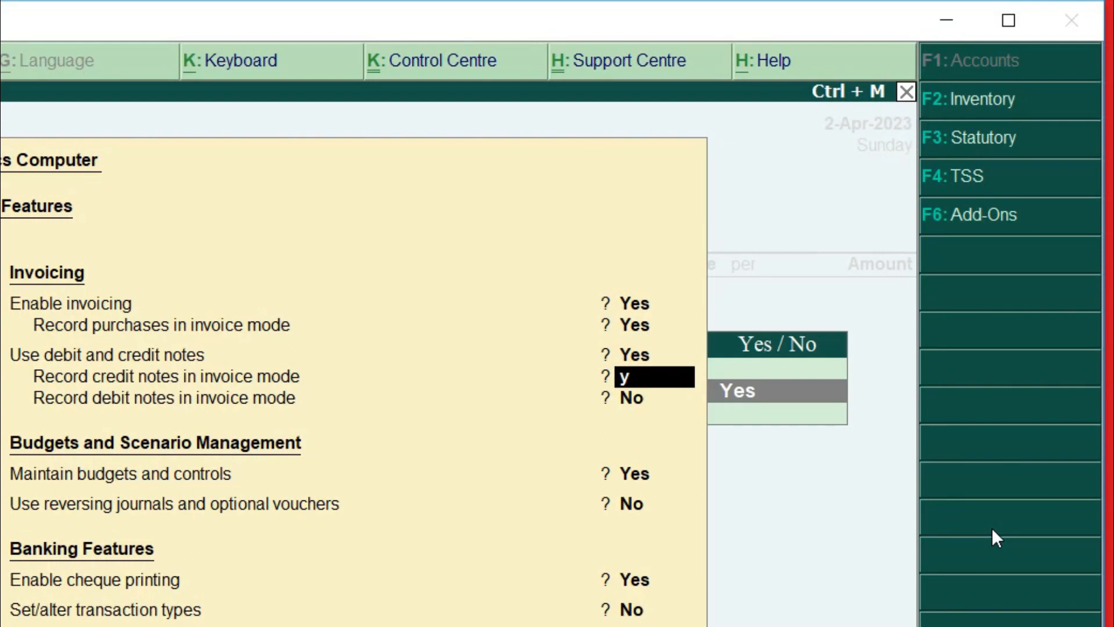
key(Return)
text(y)
key(Return)
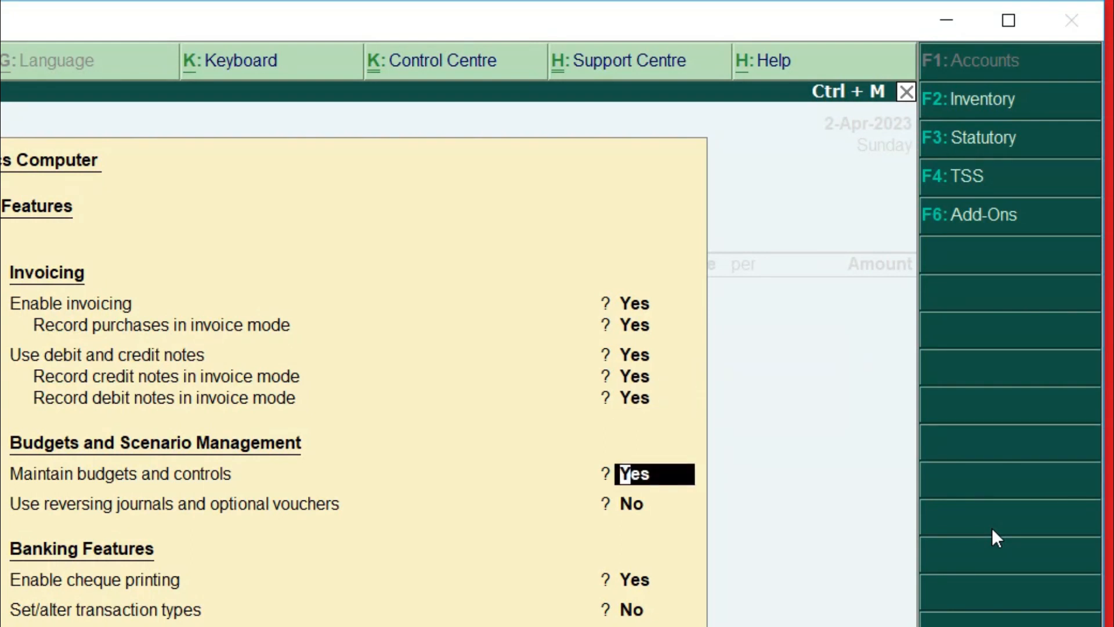
key(ctrl+a)
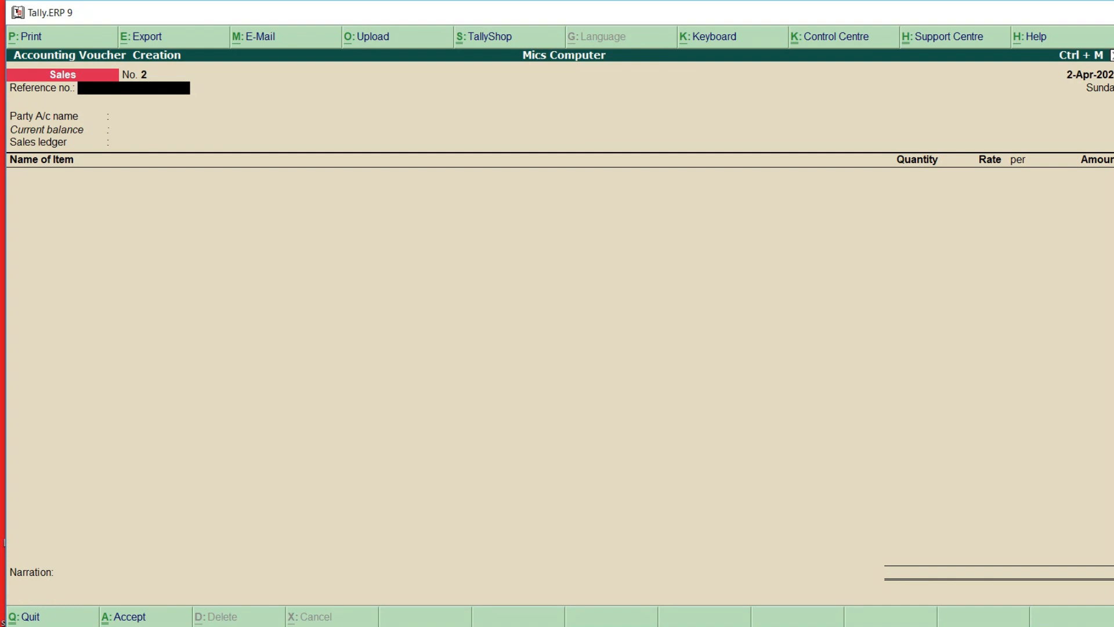
Start a Debit Note voucher with the Interst class and set its date to 2-7-2023.
key(ctrl+F9)
key(Down)
key(Return)
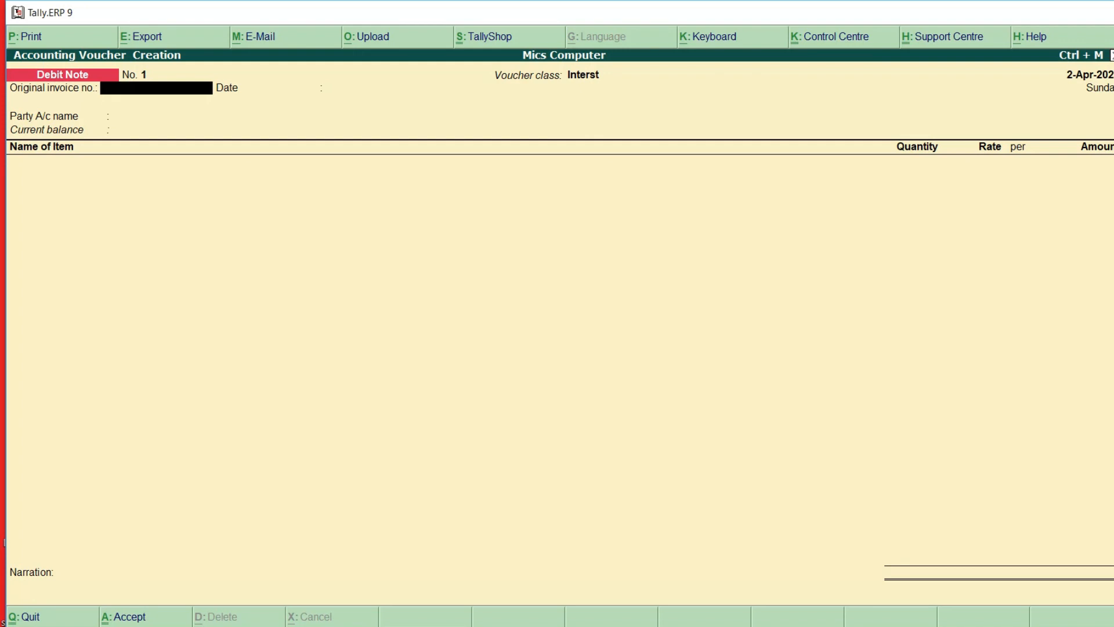
key(F2)
text(2-7-2023)
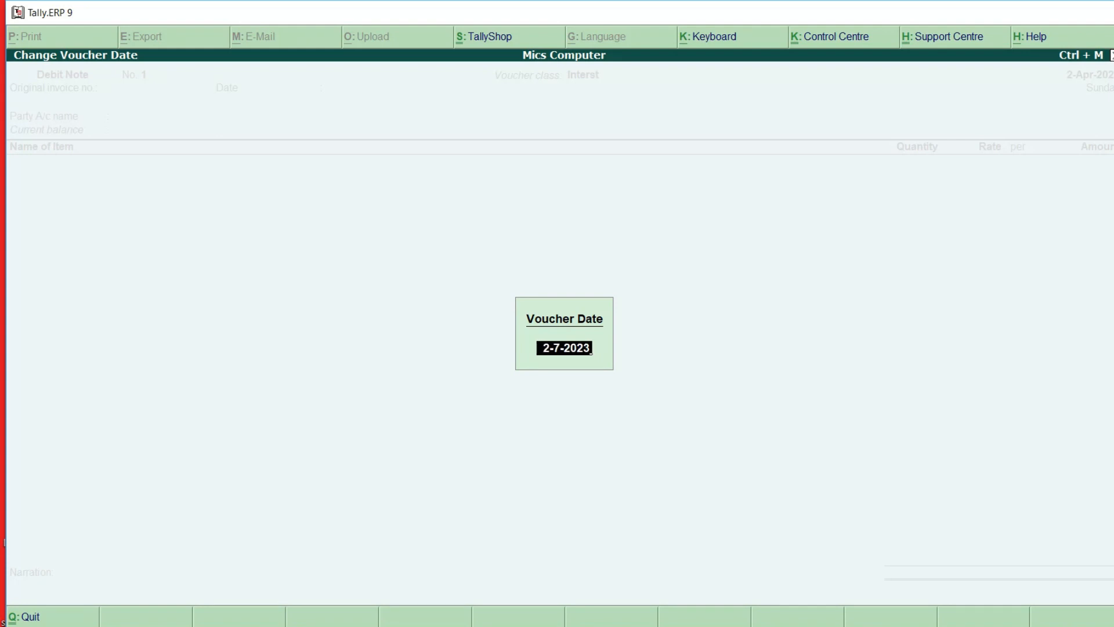
key(Return)
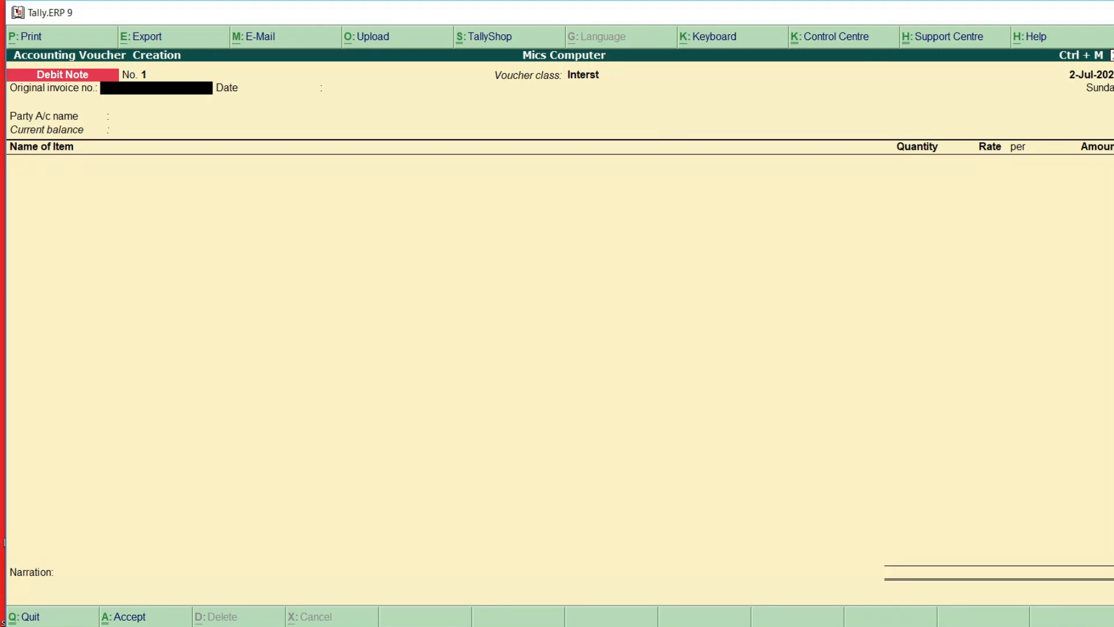
text(001)
key(Return)
key(Return)
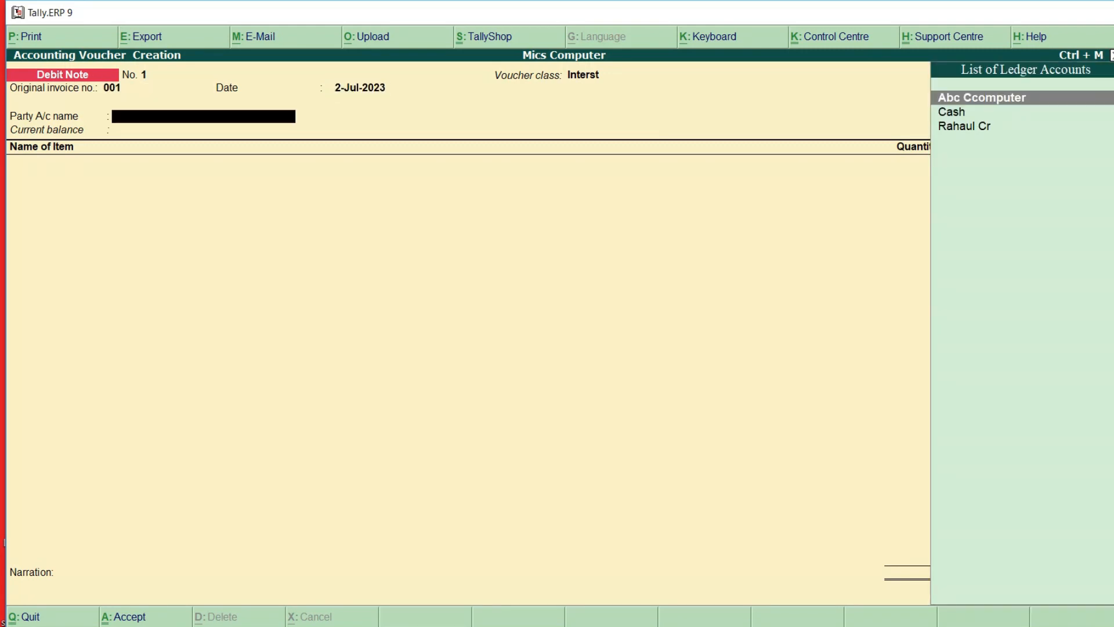
key(Return)
key(Return)
key(Return)
key(Return)
key(Return)
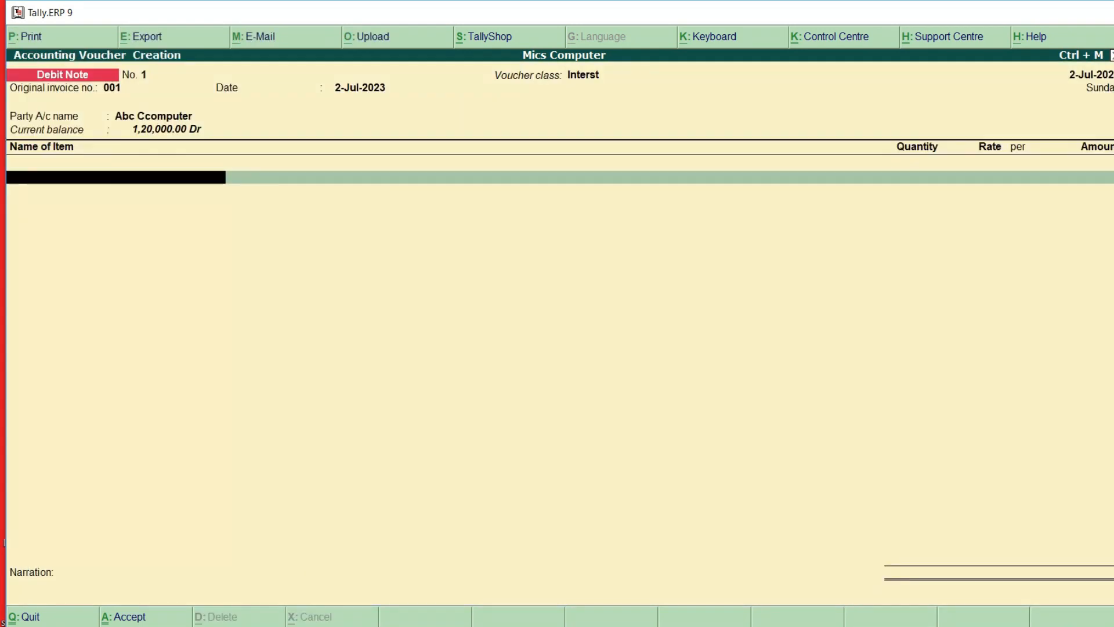
key(Down)
key(Return)
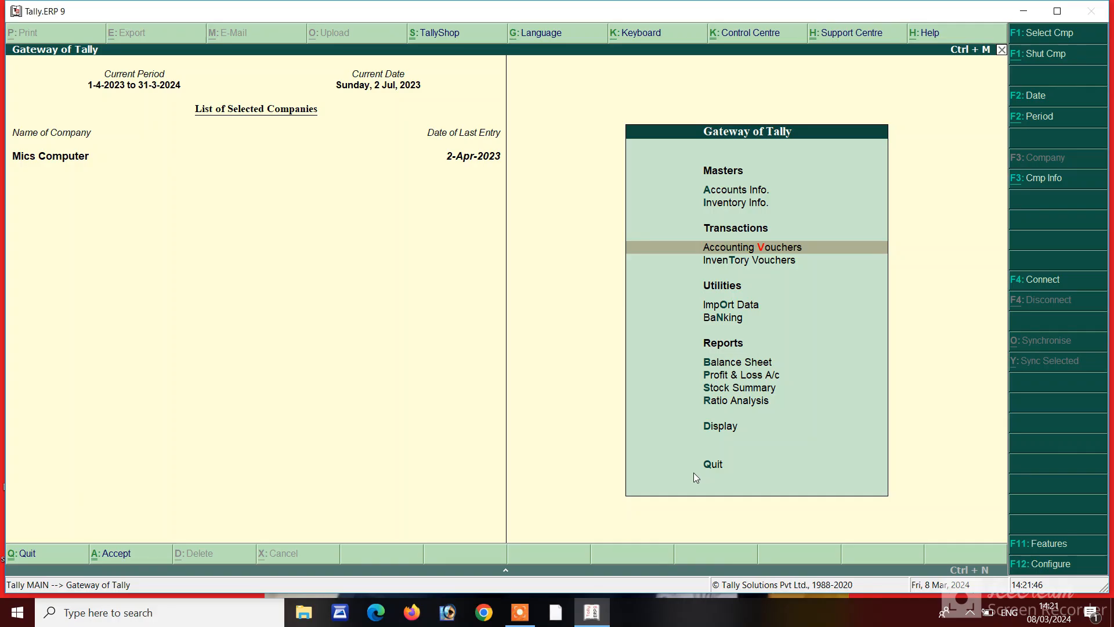
key(Return)
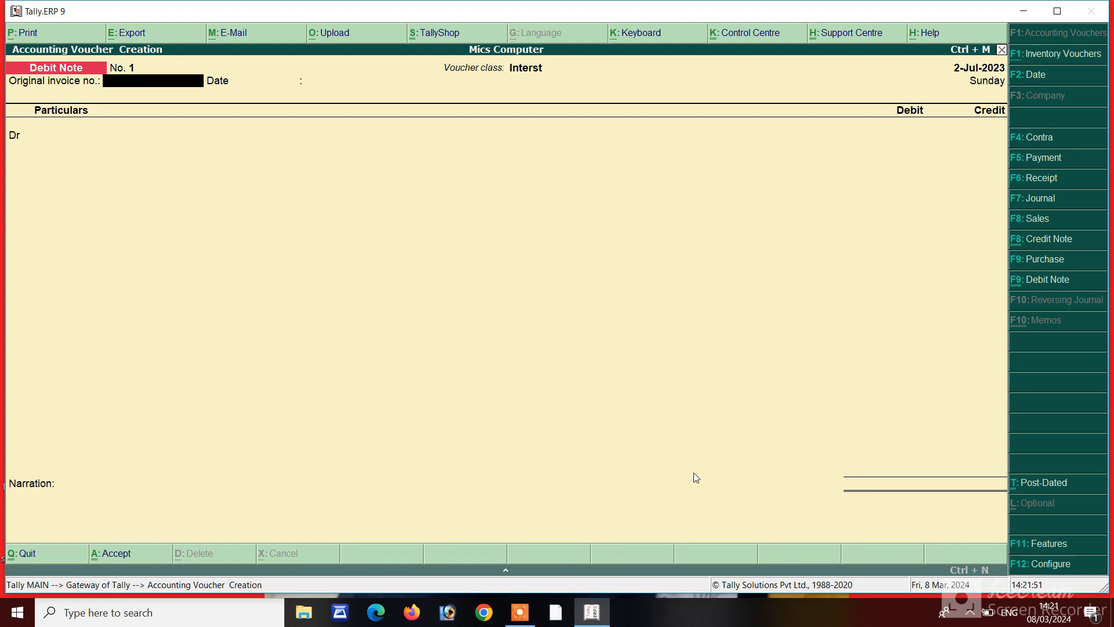
key(Escape)
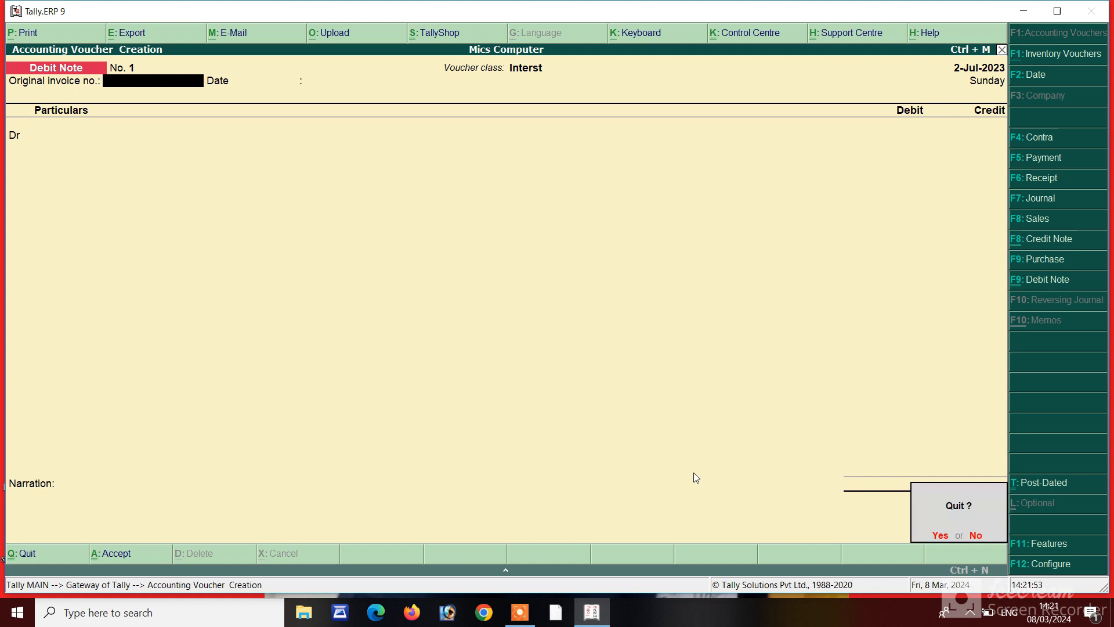
key(Return)
key(Escape)
key(Escape)
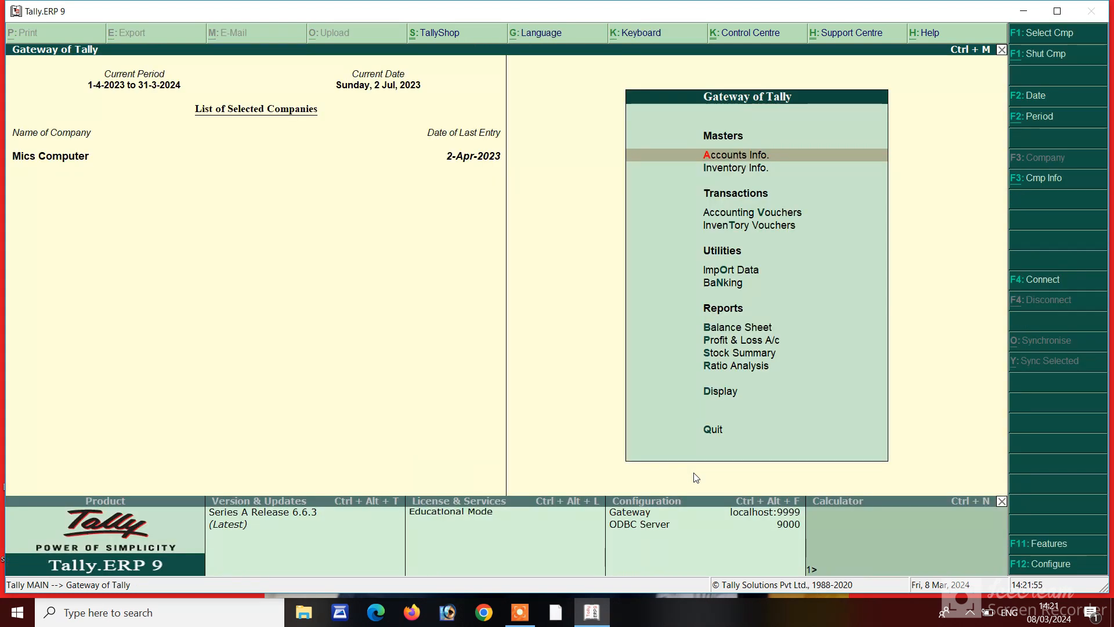
Open the Debit Note voucher type for alteration from the accounts masters.
key(Down)
key(Up)
key(Return)
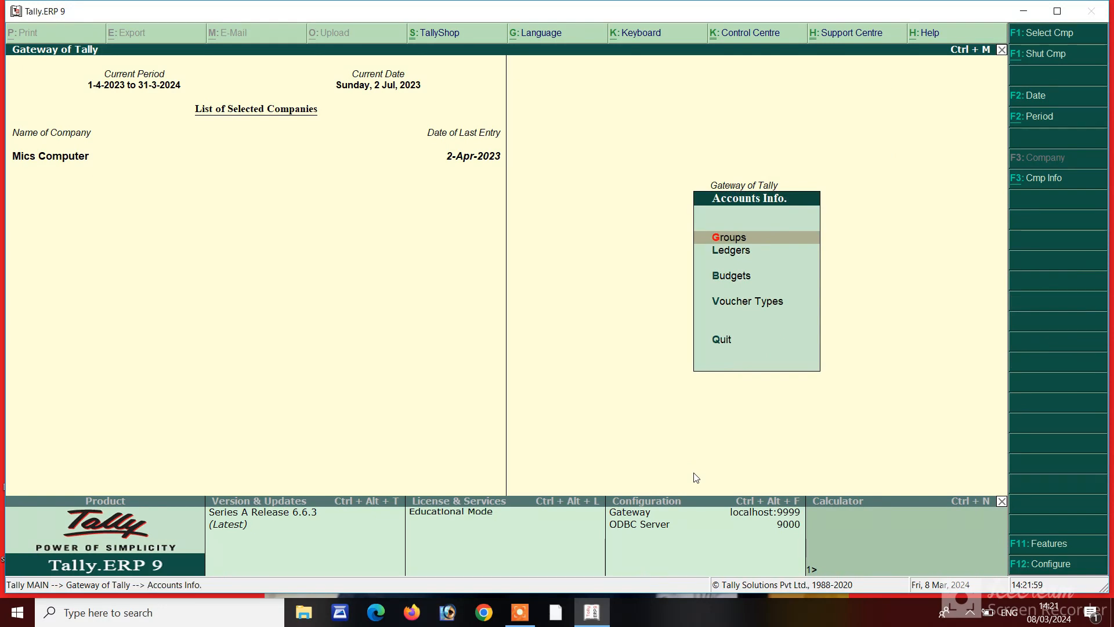
key(Down)
key(Down)
key(Down)
key(Return)
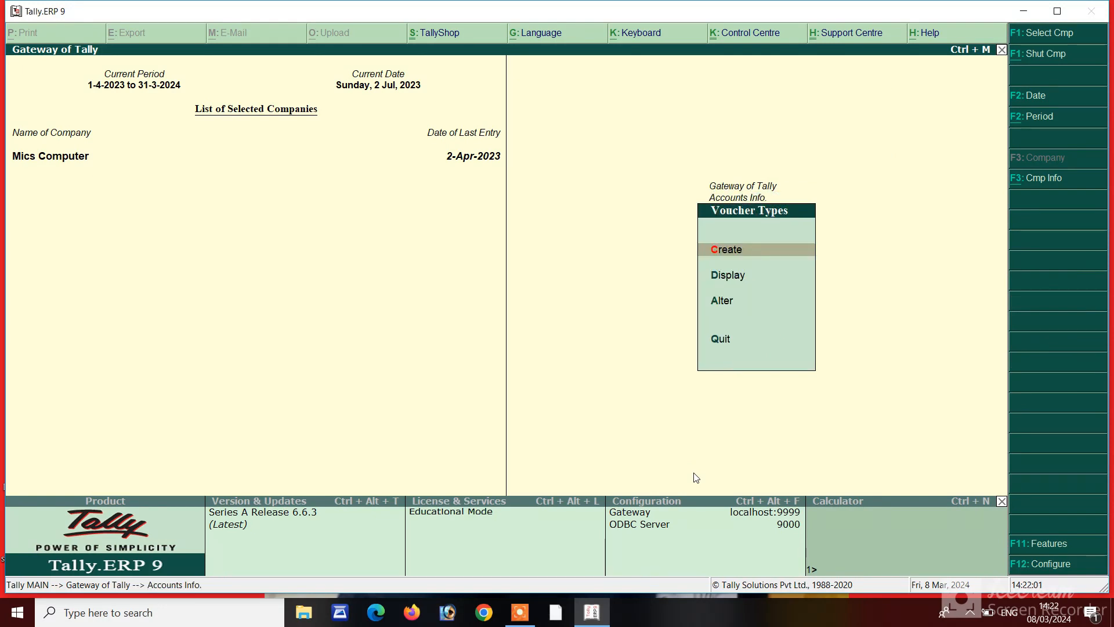
key(Down)
key(Down)
key(Return)
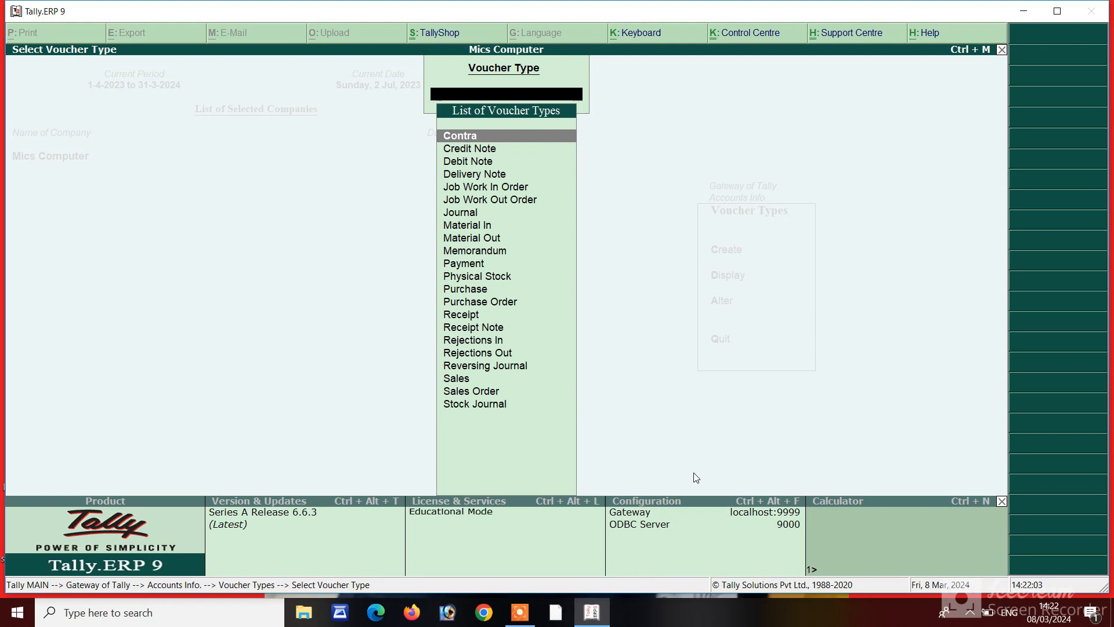
key(Down)
key(Down)
key(Return)
Check the interest accounting and compound interest options of the Debit Note's Interst class and return to the Gateway of Tally.
key(Return)
key(Return)
key(Return)
key(Return)
key(Return)
key(Return)
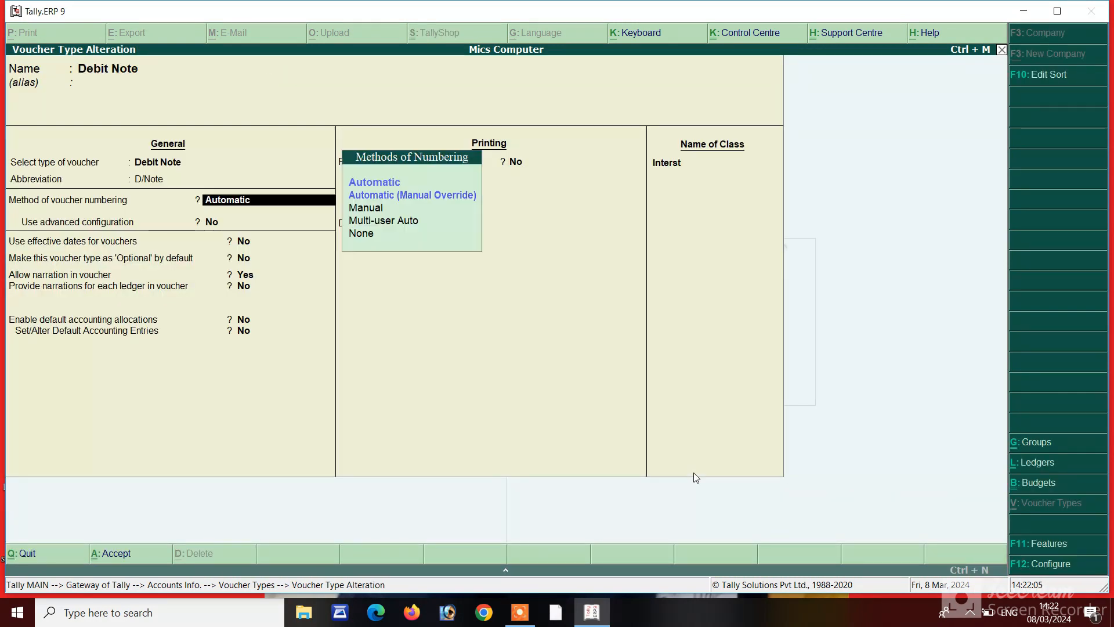
key(Return)
key(Return)
key(Return)
key(Return)
key(Return)
key(Return)
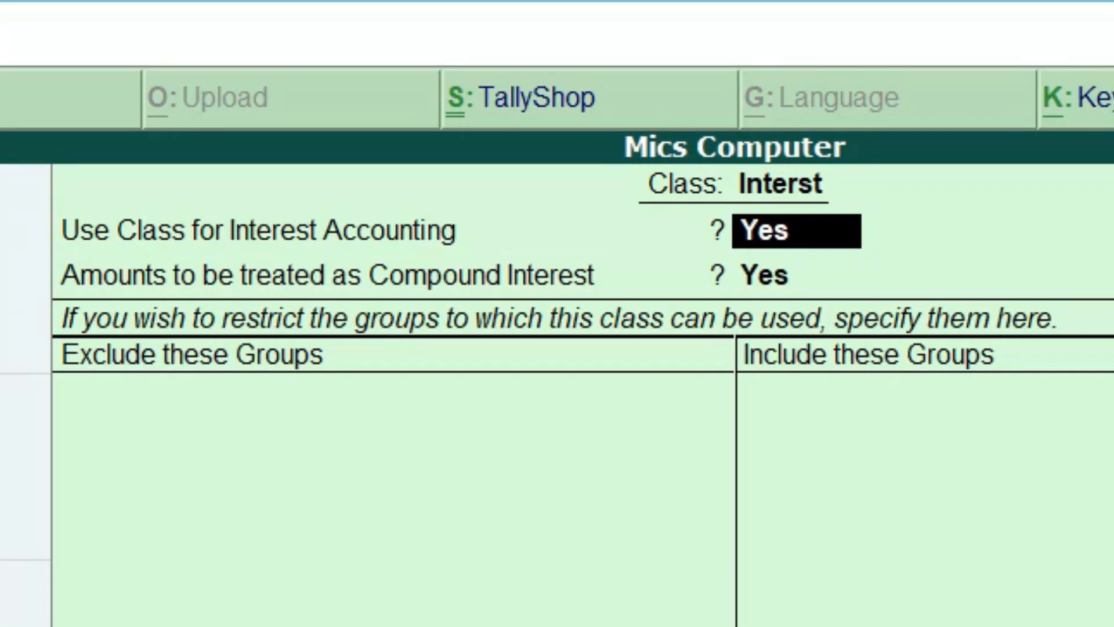
key(Return)
key(Return)
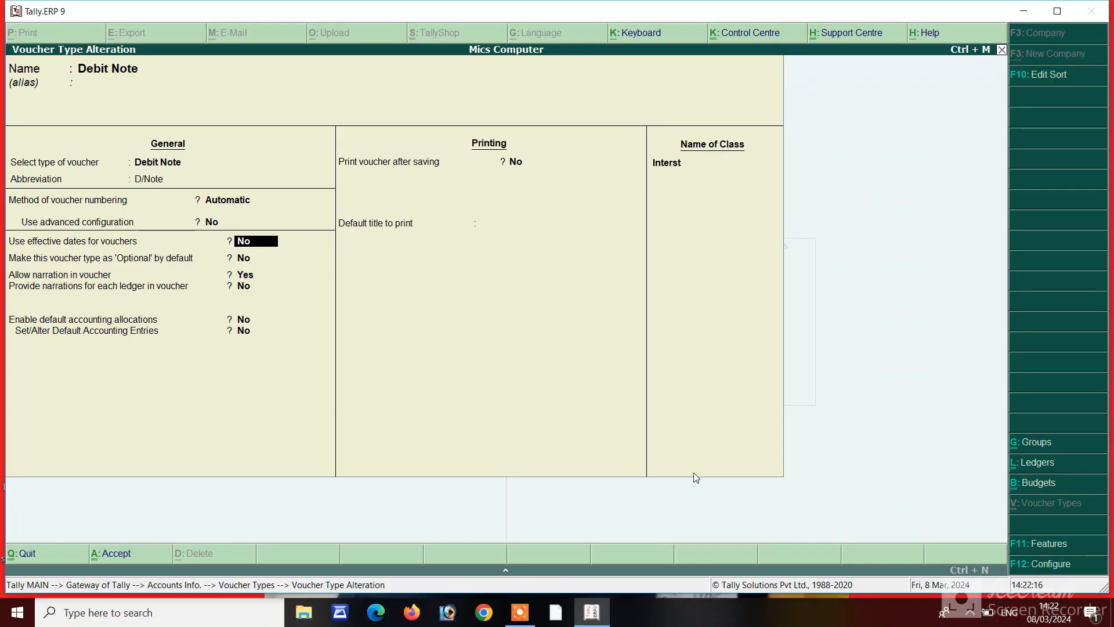
key(Escape)
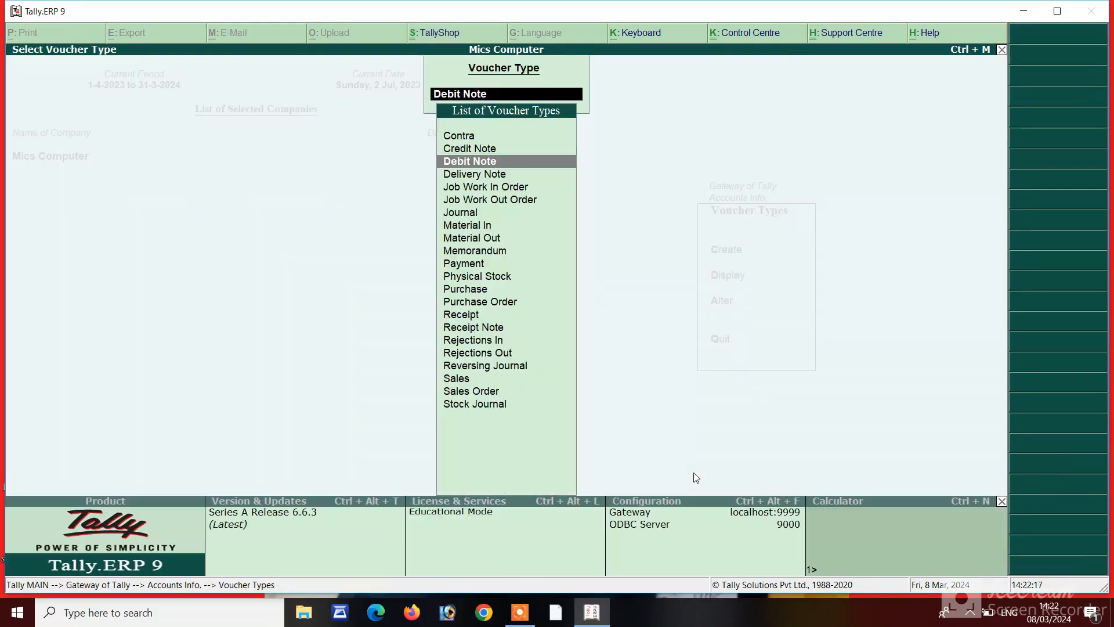
key(Escape)
key(Escape)
key(Escape)
key(Escape)
key(Escape)
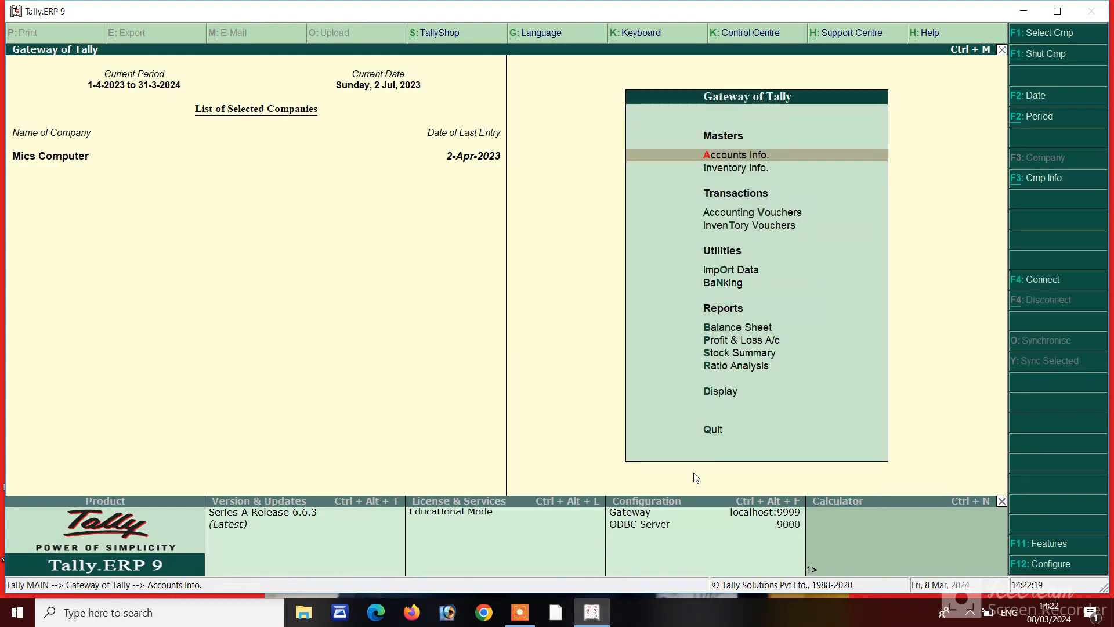
Reopen the Debit Note entry and enter original invoice number 002 dated 2-Jul-2023.
key(Down)
key(Down)
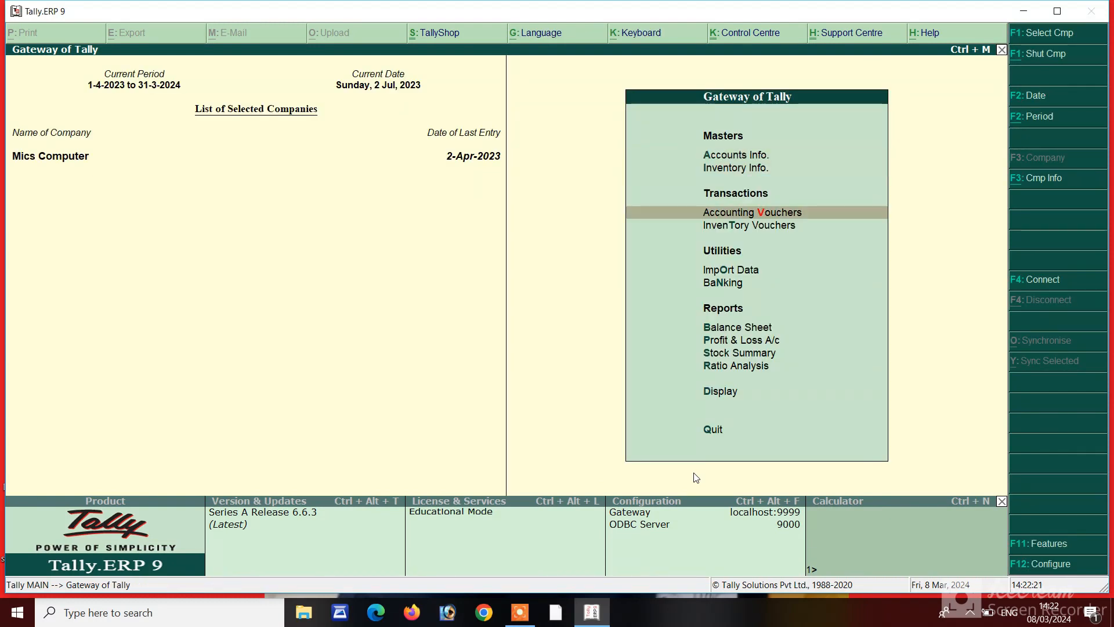
key(Return)
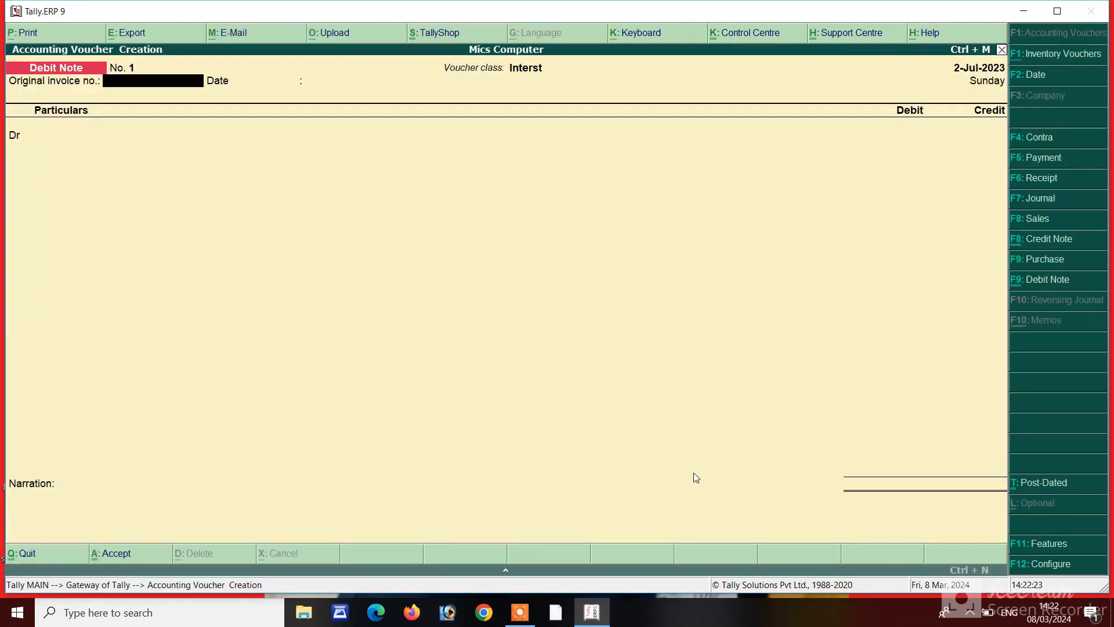
text(002)
key(Return)
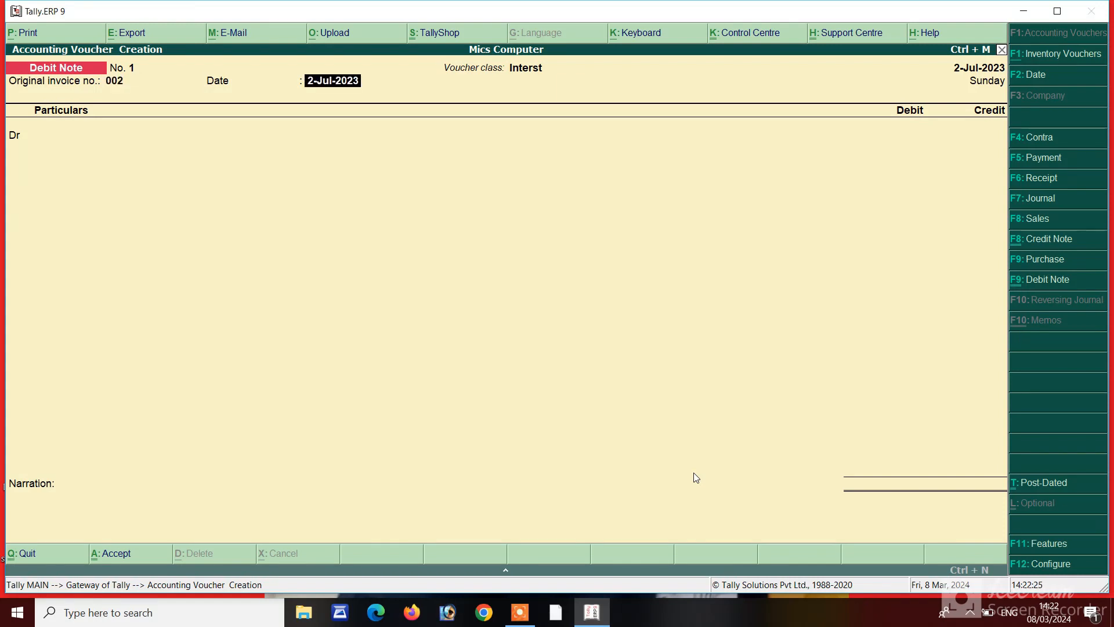
key(Return)
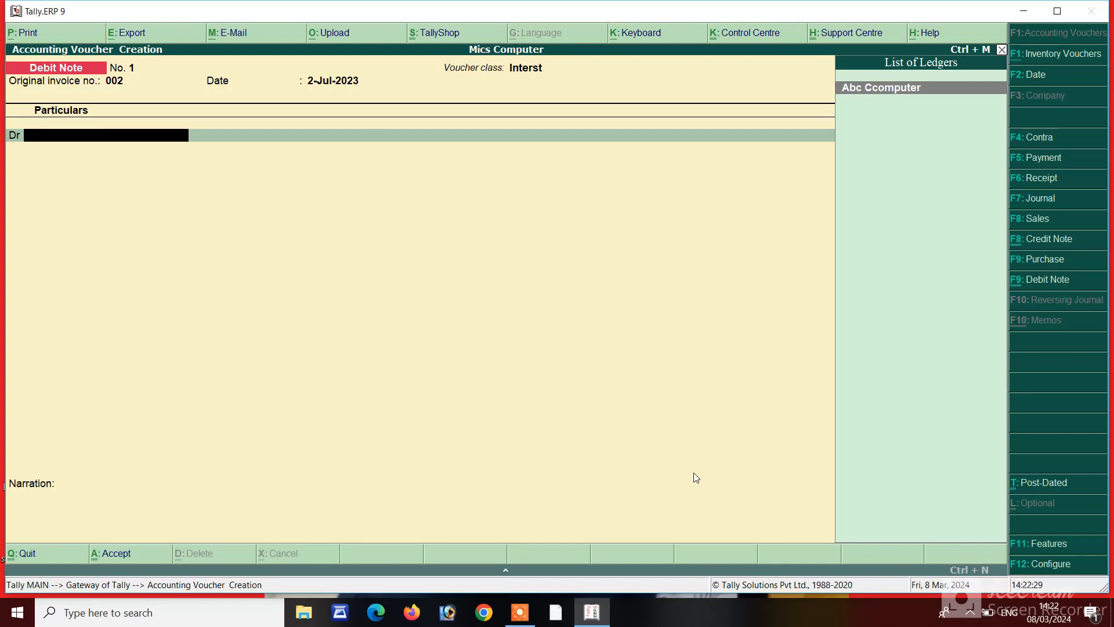
Debit Abc Ccomputer in the debit note and allocate the interest from interest bill 1.
key(Return)
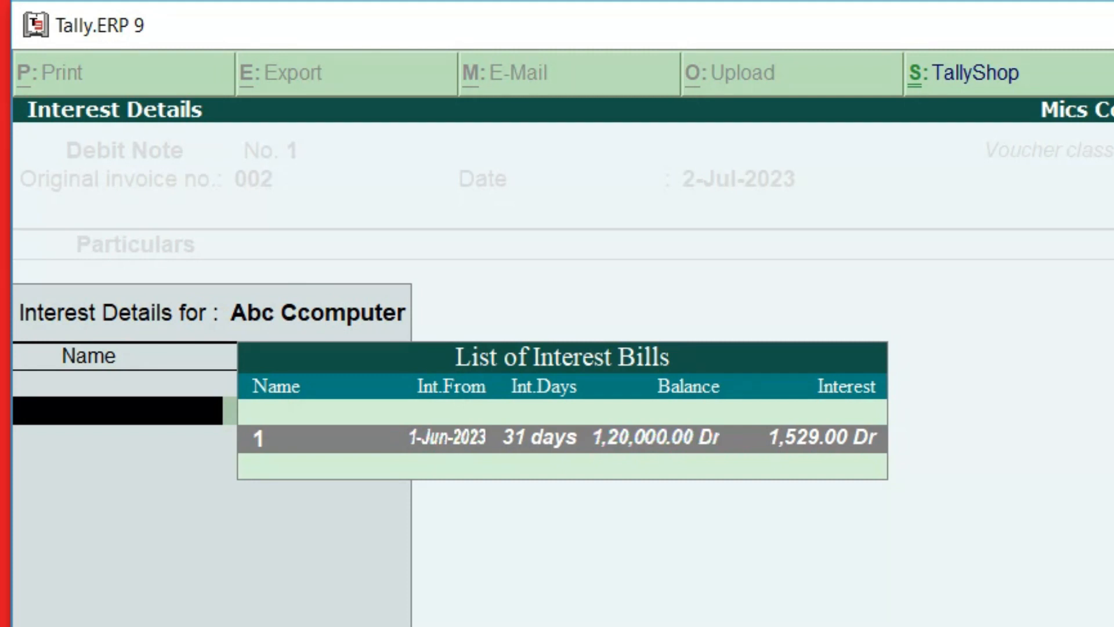
key(Return)
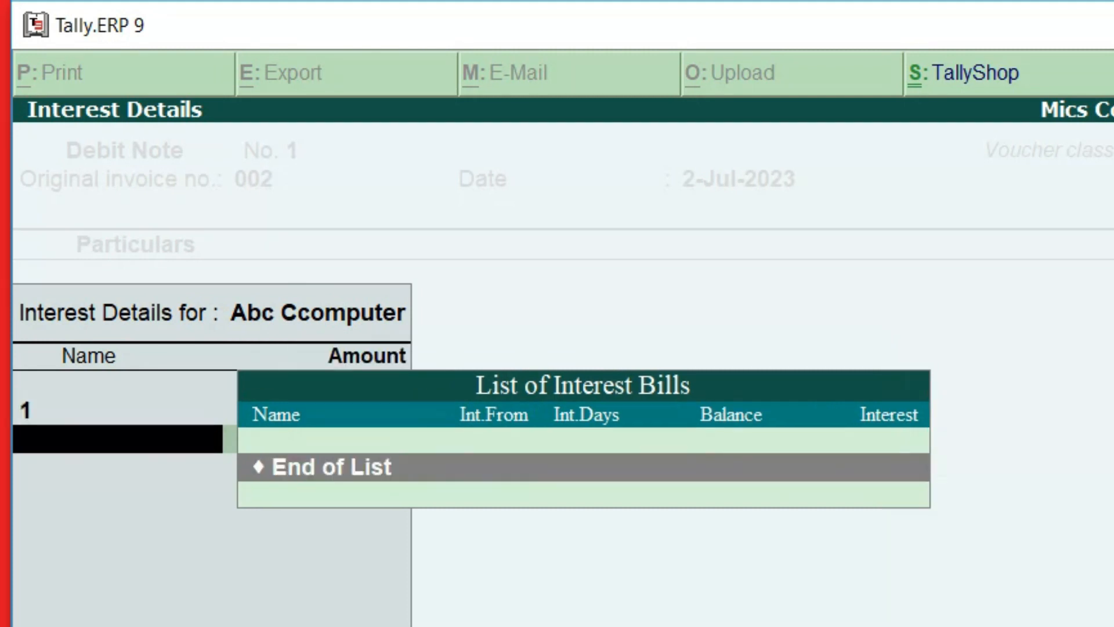
key(Return)
key(Return)
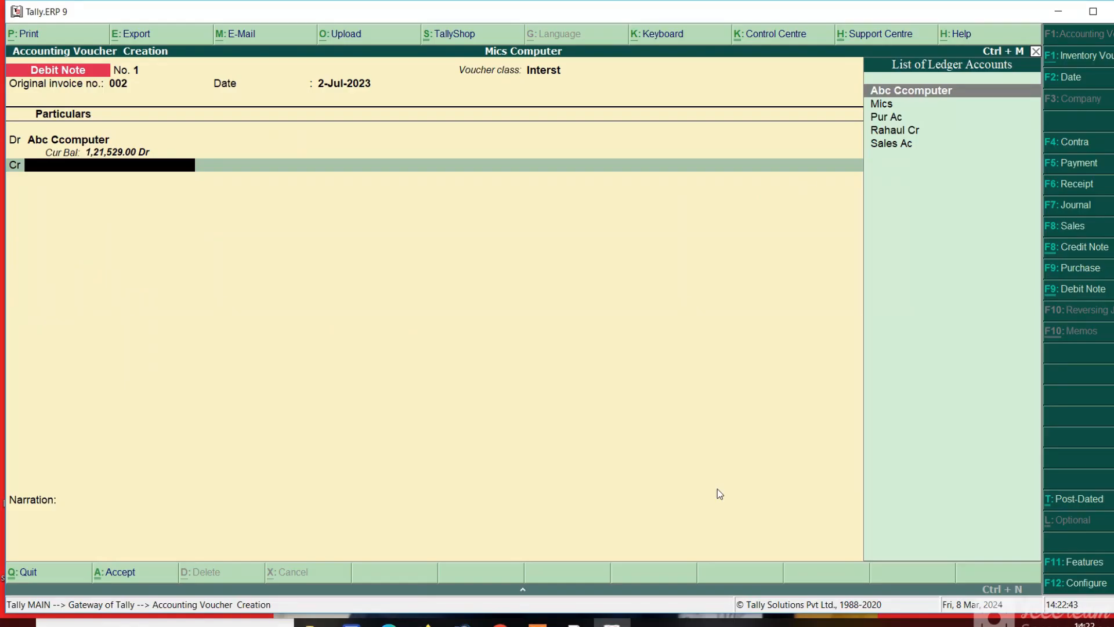
key(Return)
key(Return)
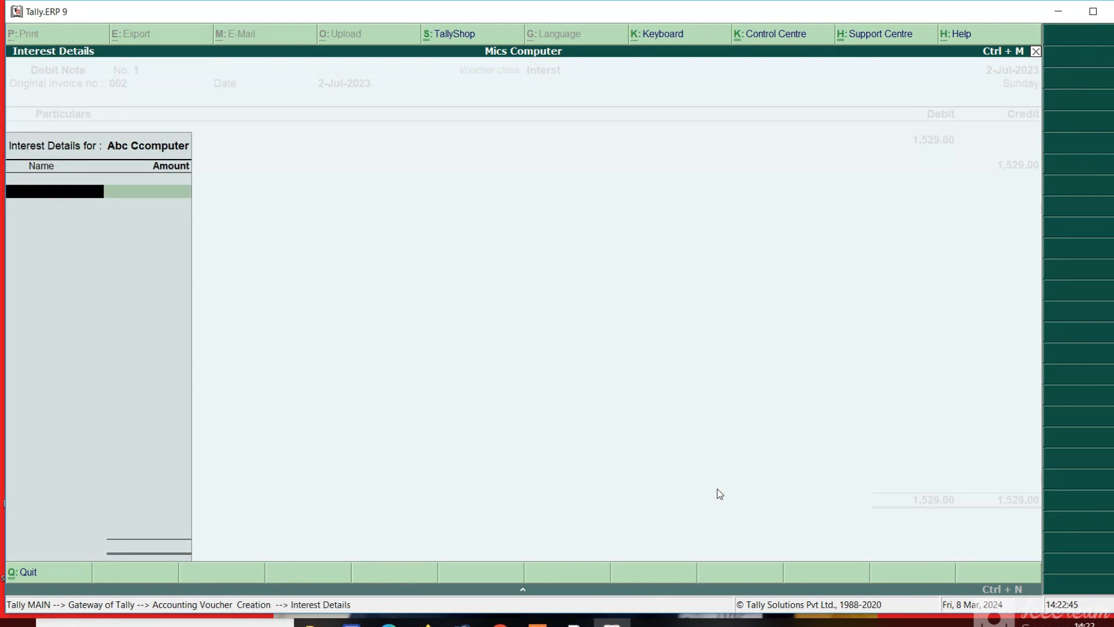
key(Escape)
key(Return)
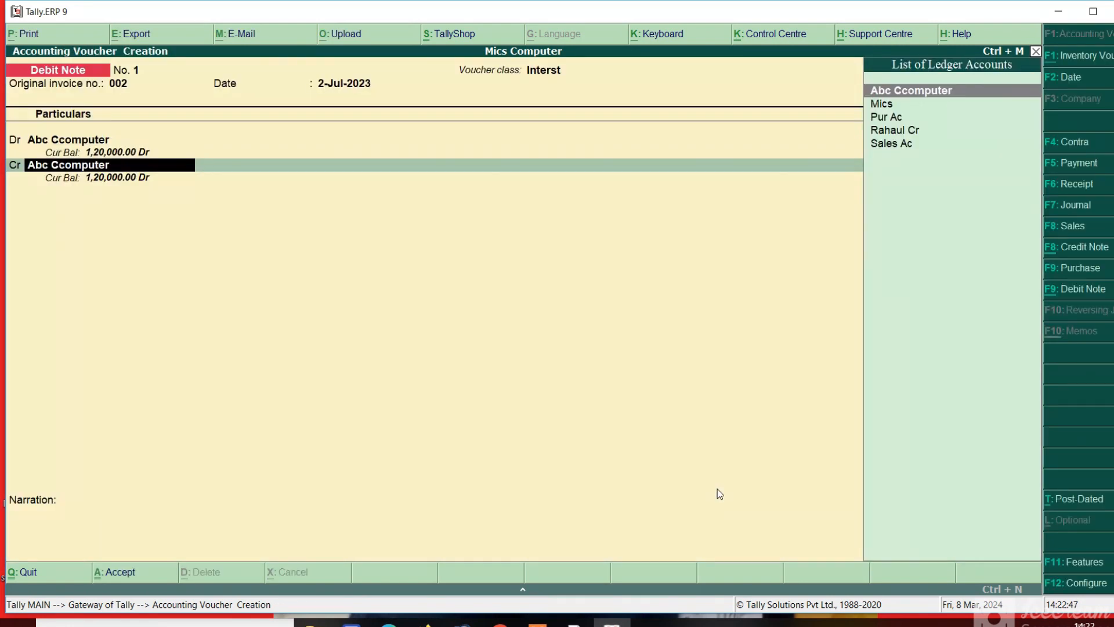
Create a ledger named Interst Recve under Indirect Incomes from the debit note's credit line, with inventory values not affected.
key(alt+c)
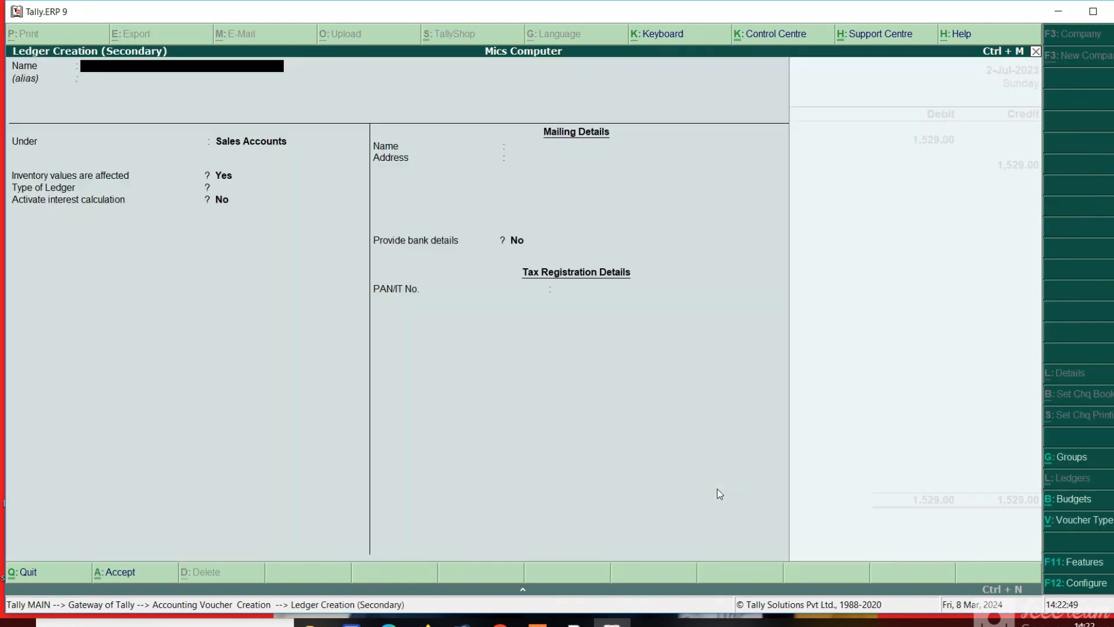
text(Intersyt)
key(BackSpace)
key(BackSpace)
text(t Recve)
key(Return)
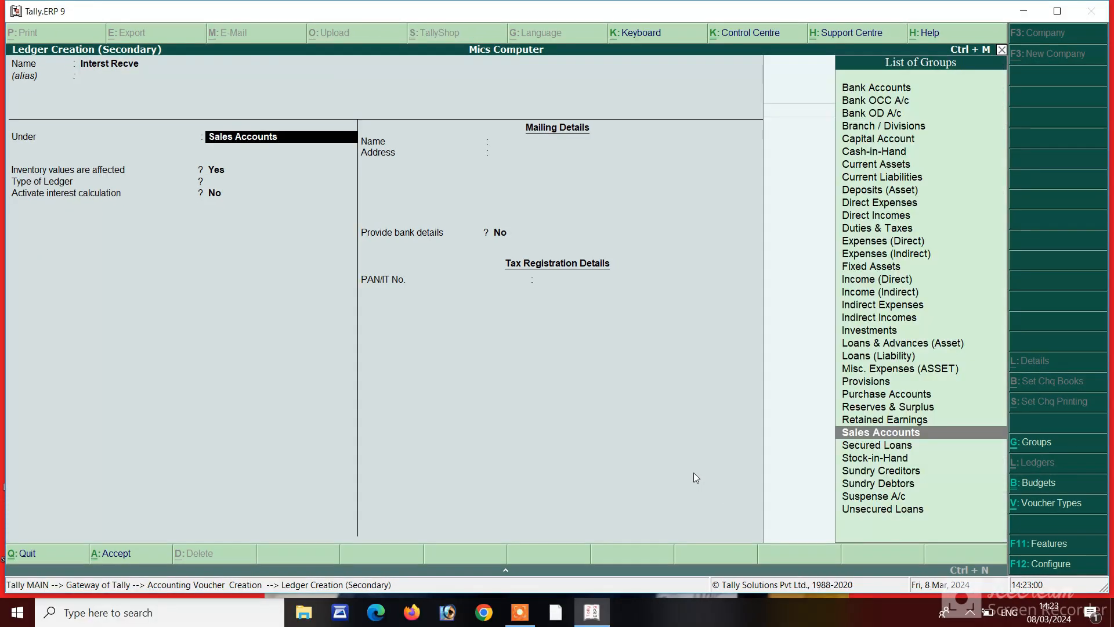
text(i)
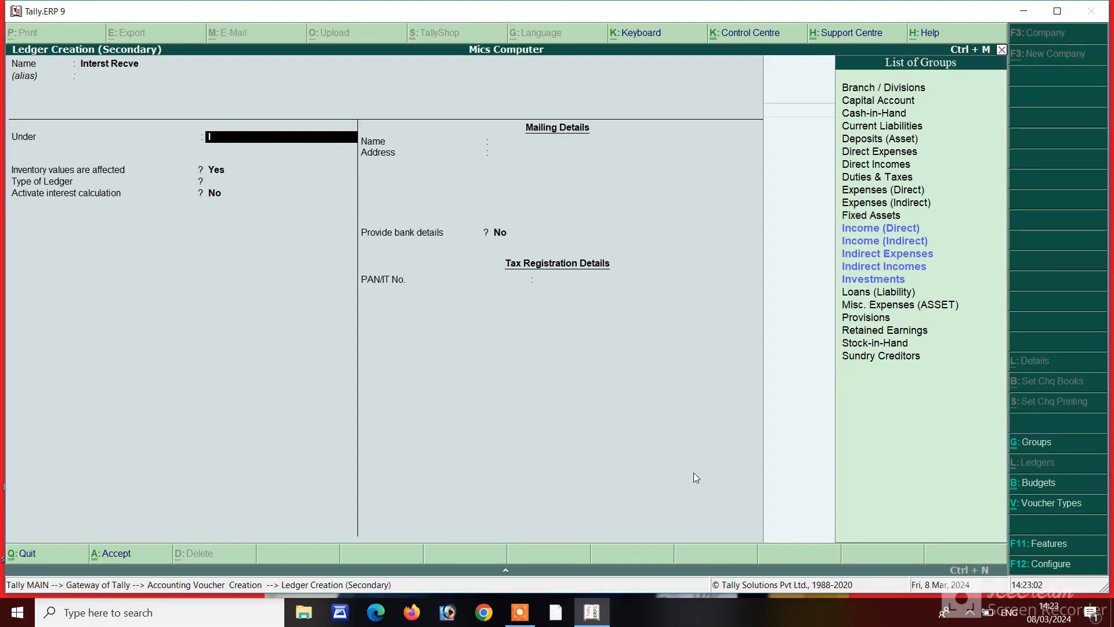
key(Up)
key(Return)
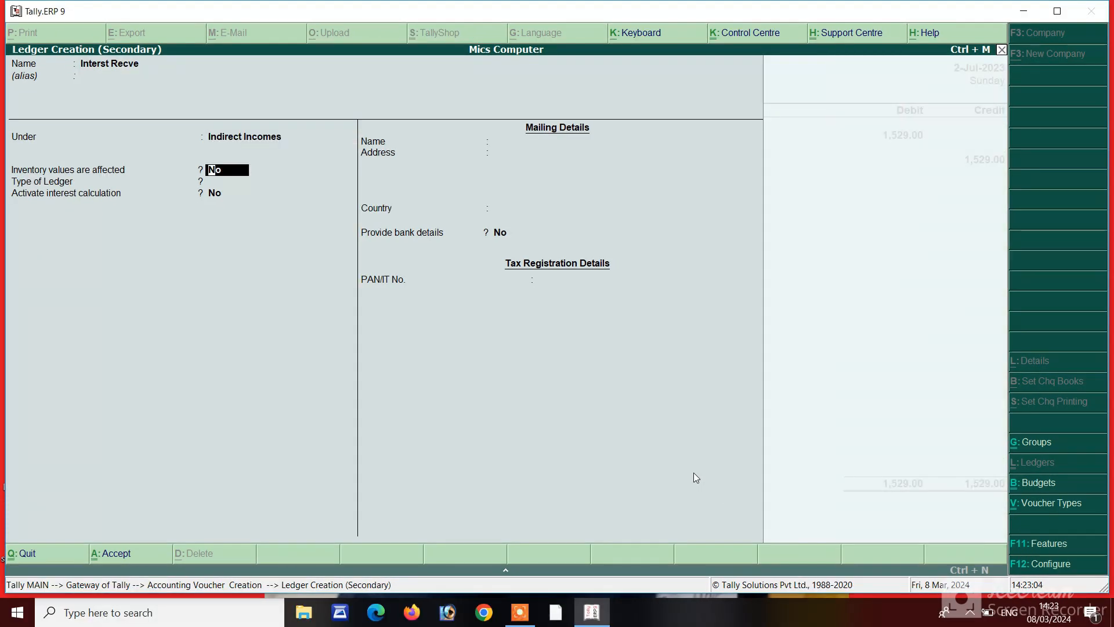
key(ctrl+a)
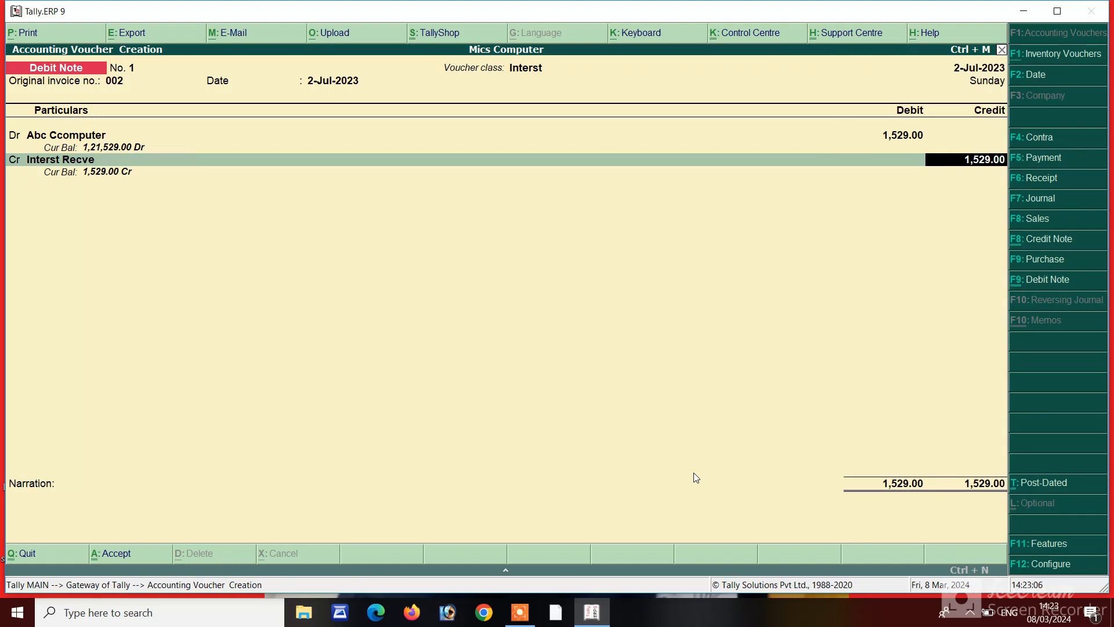
Accept the 1,529.00 credit to Interst Recve and save the debit note without a narration.
key(Return)
key(Return)
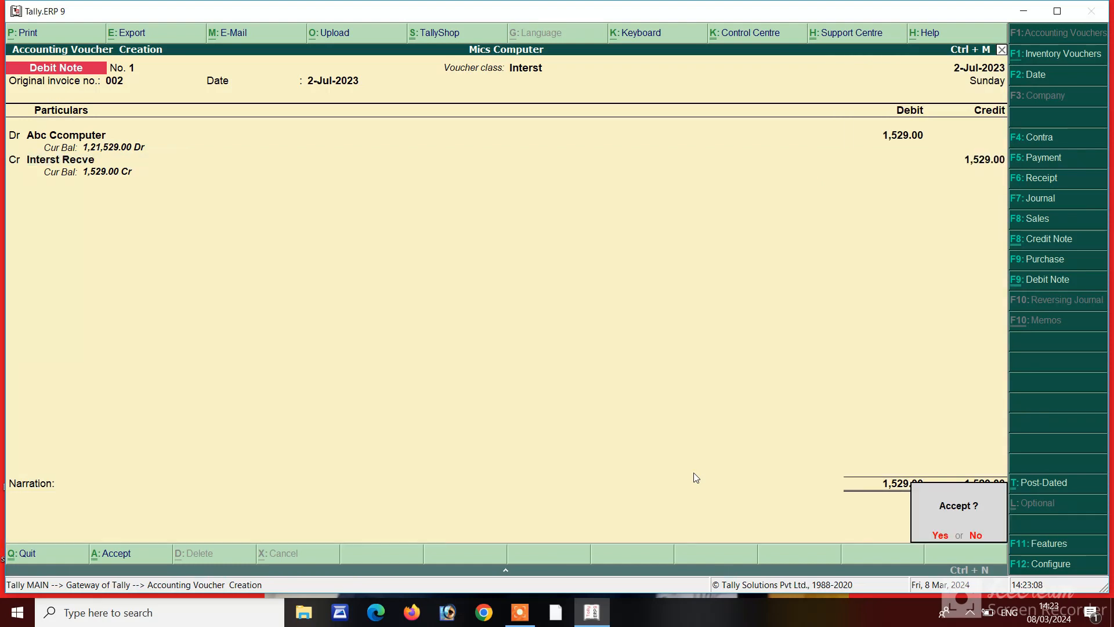
key(Return)
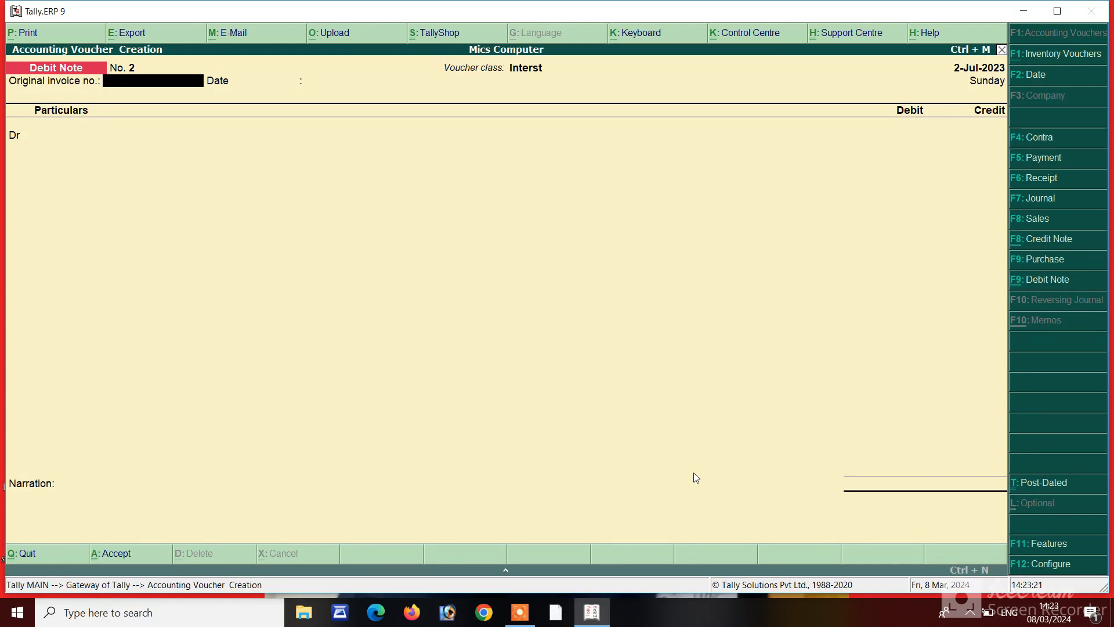
Switch to a Receipt voucher and credit Interst Recve with 1529.
key(F6)
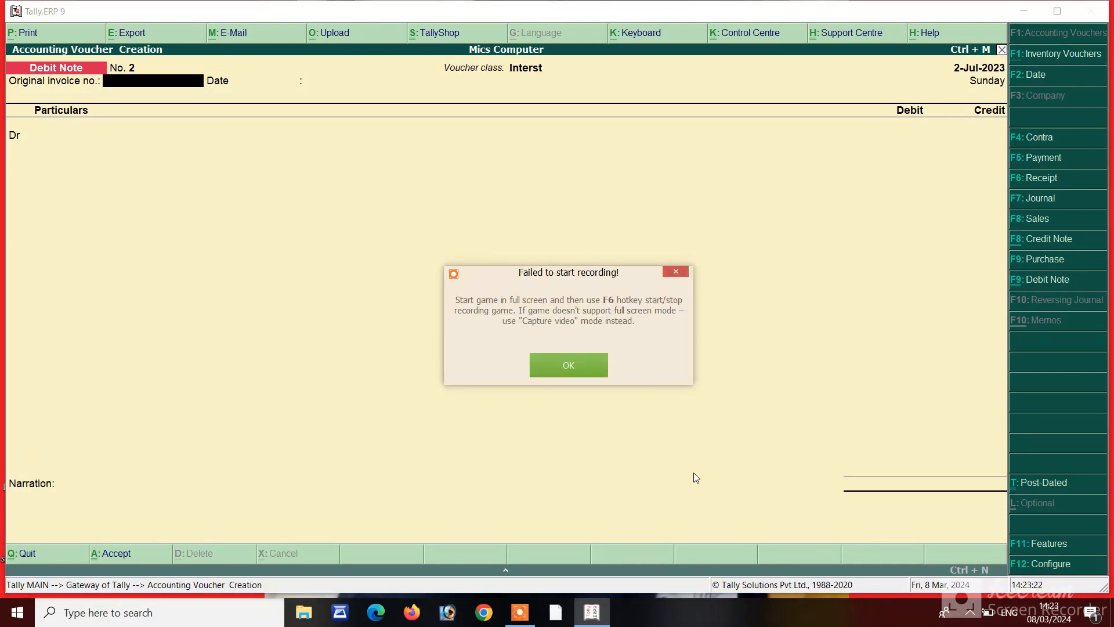
click(574, 371)
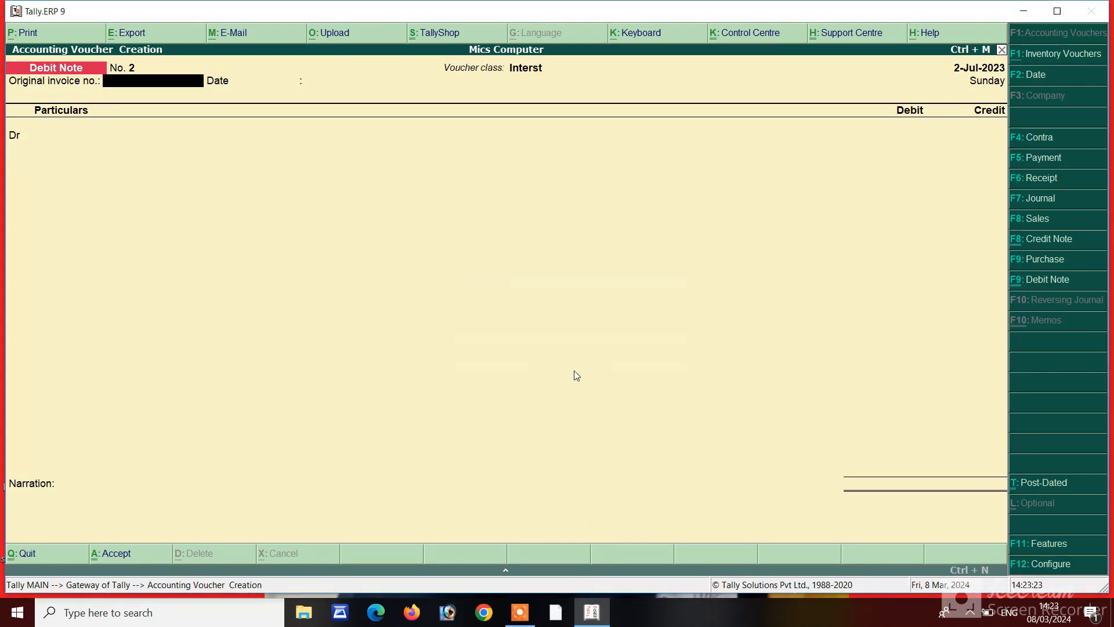
click(1042, 183)
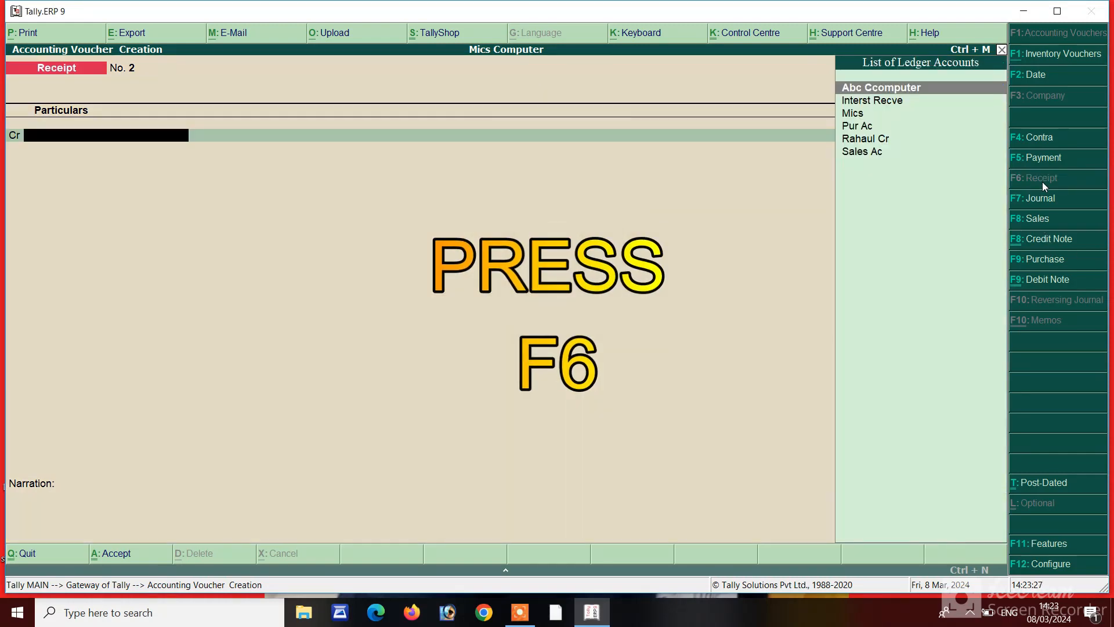
key(Down)
key(Return)
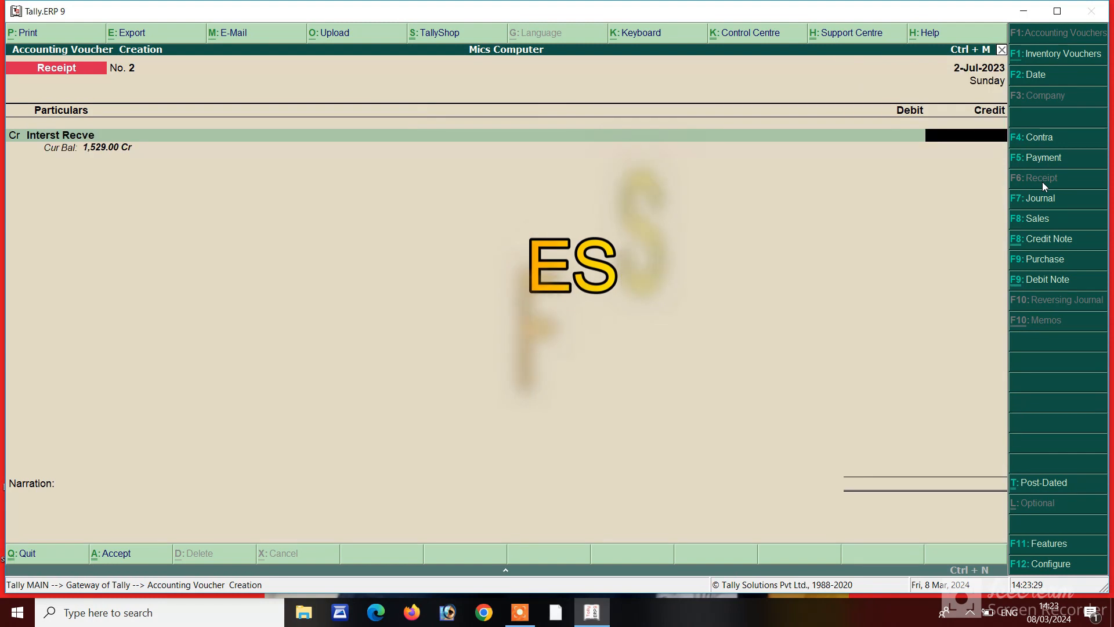
text(1529)
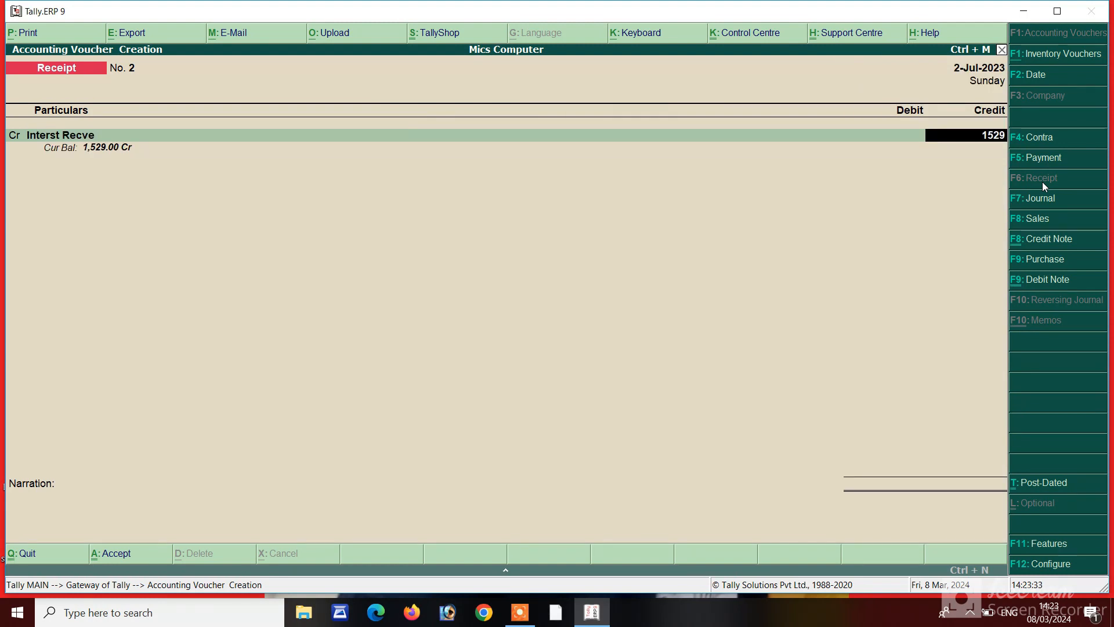
key(Return)
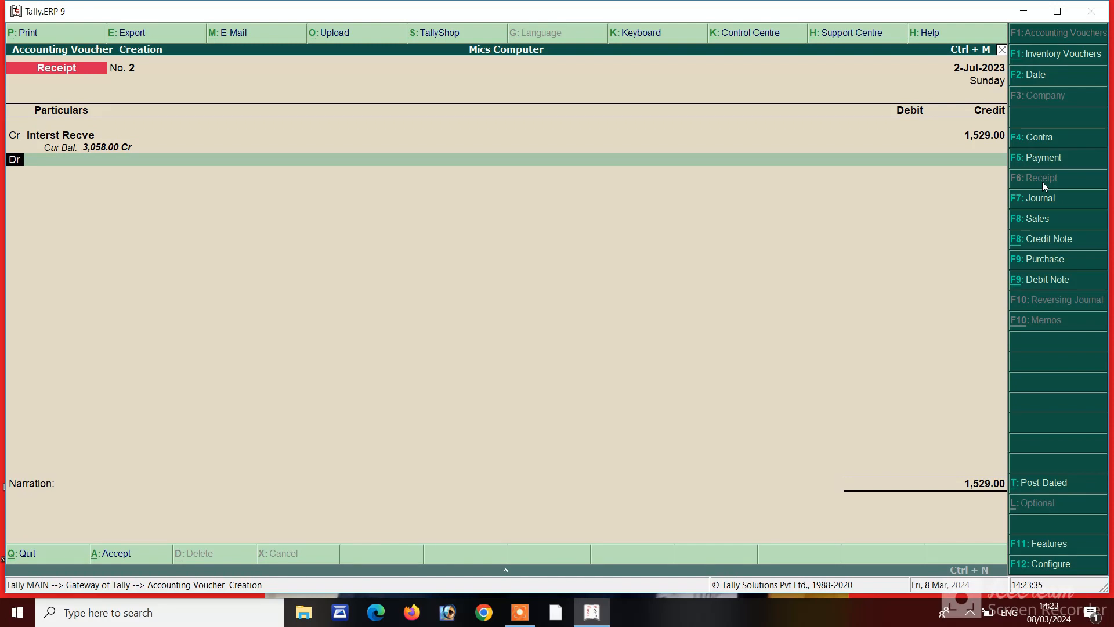
Complete and save the receipt by debiting Cash with 1,529.00, and return to the Gateway of Tally.
key(Return)
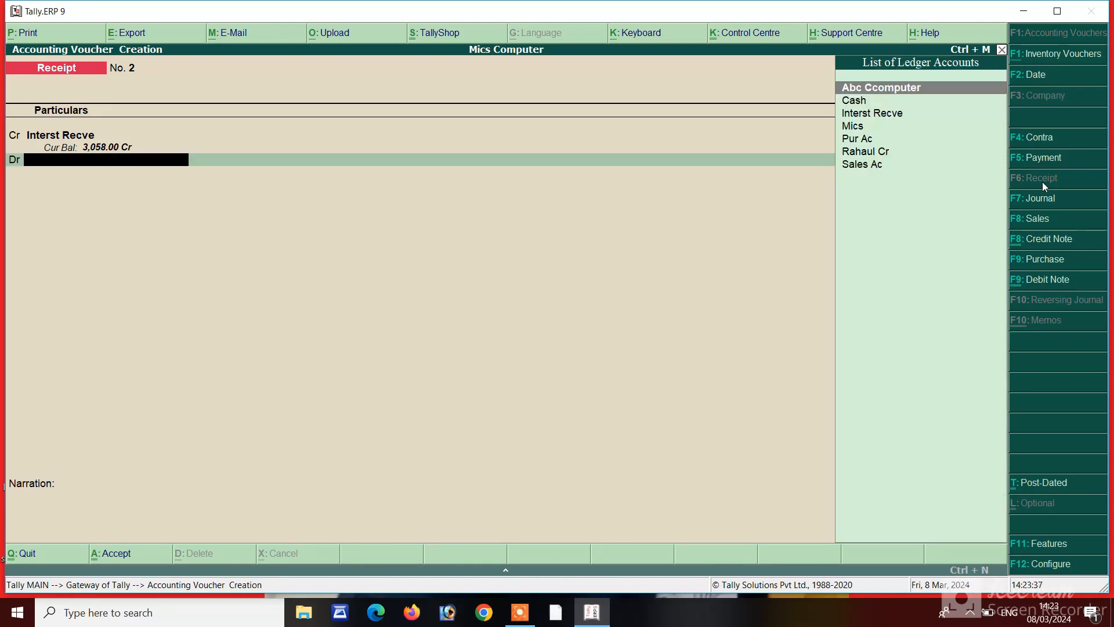
key(Down)
key(Return)
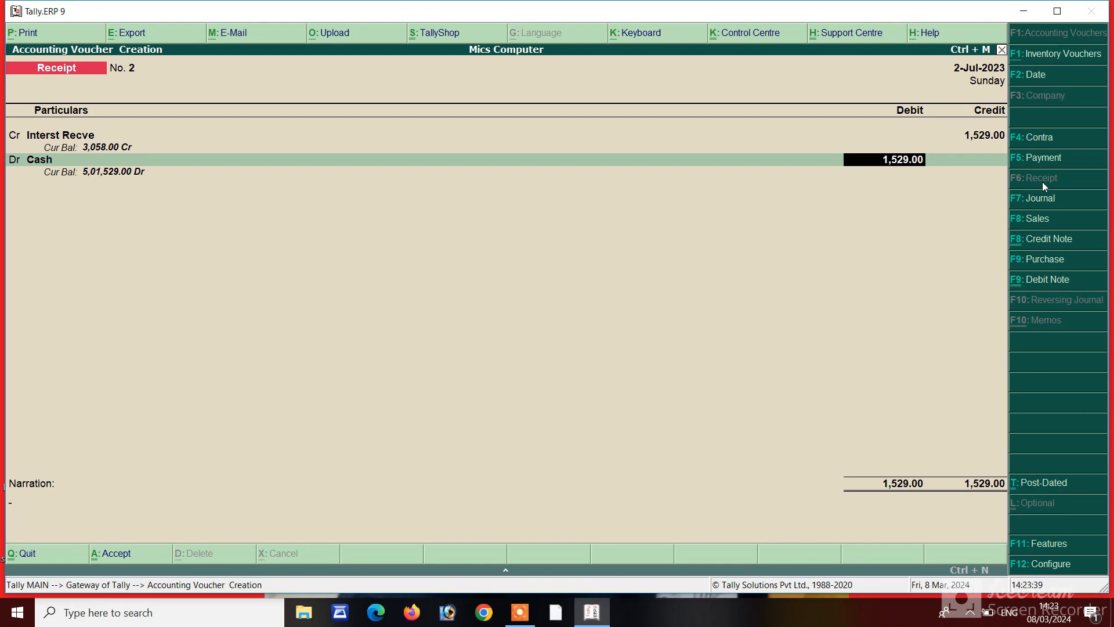
key(Return)
key(Return)
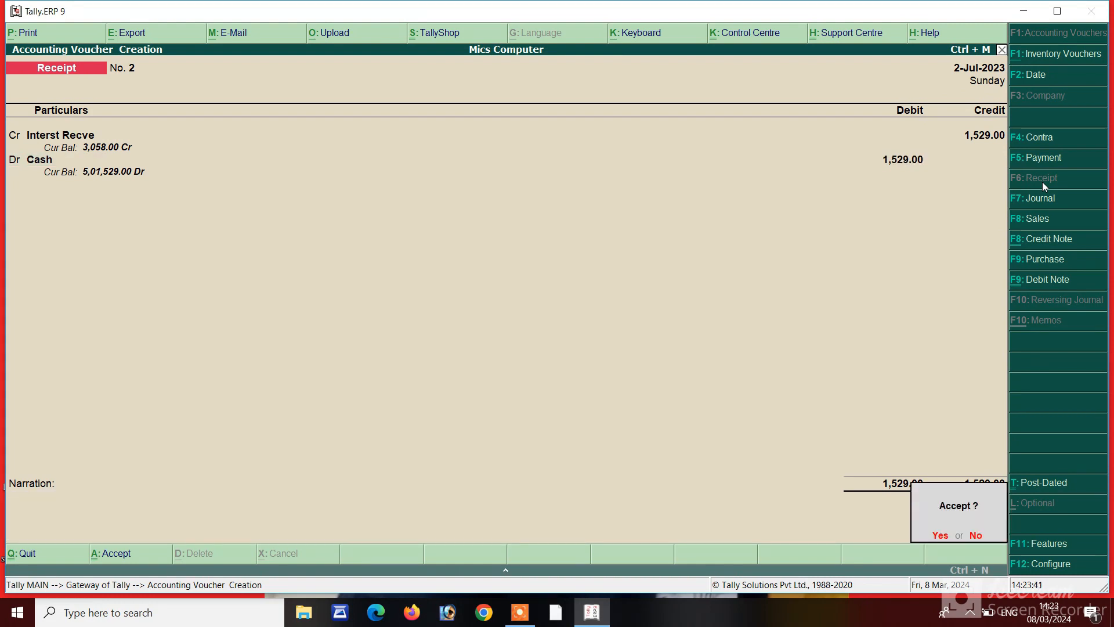
key(Return)
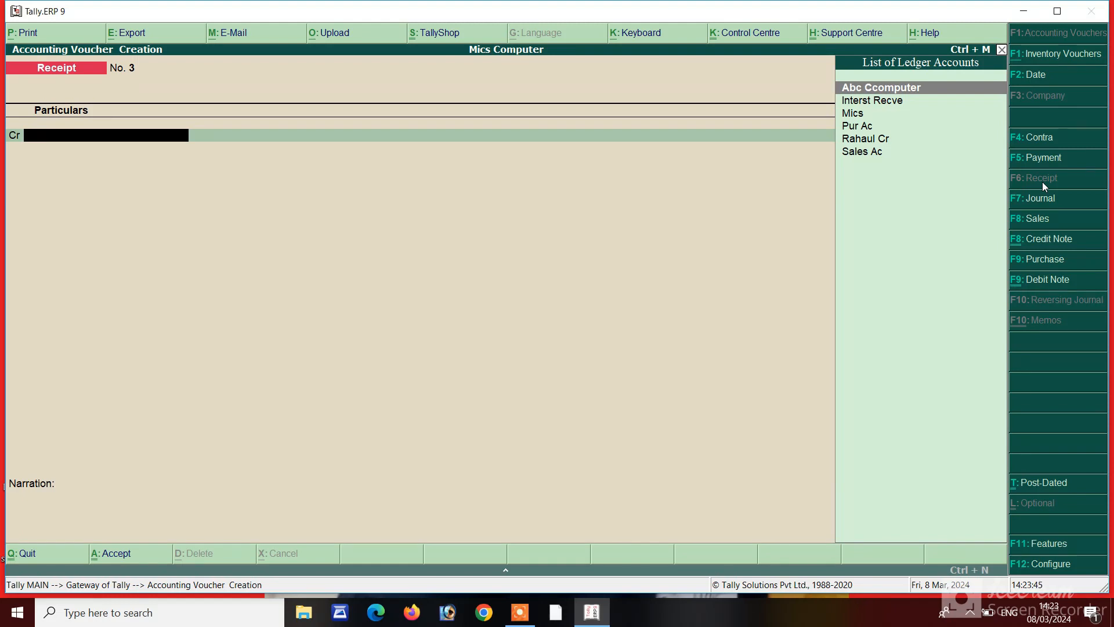
key(Escape)
key(Escape)
key(Escape)
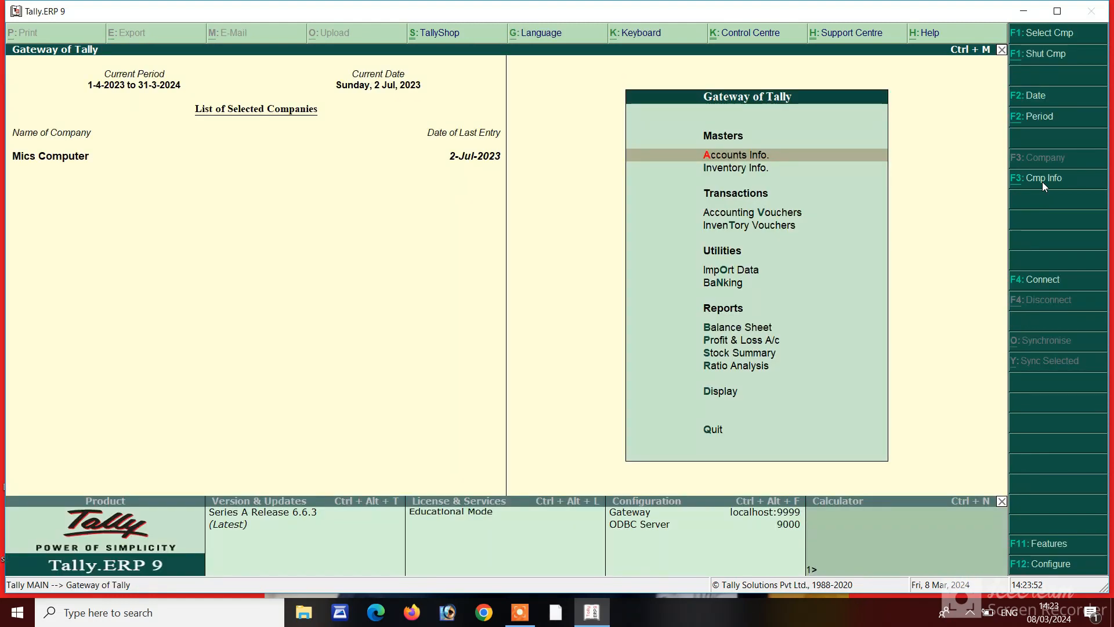